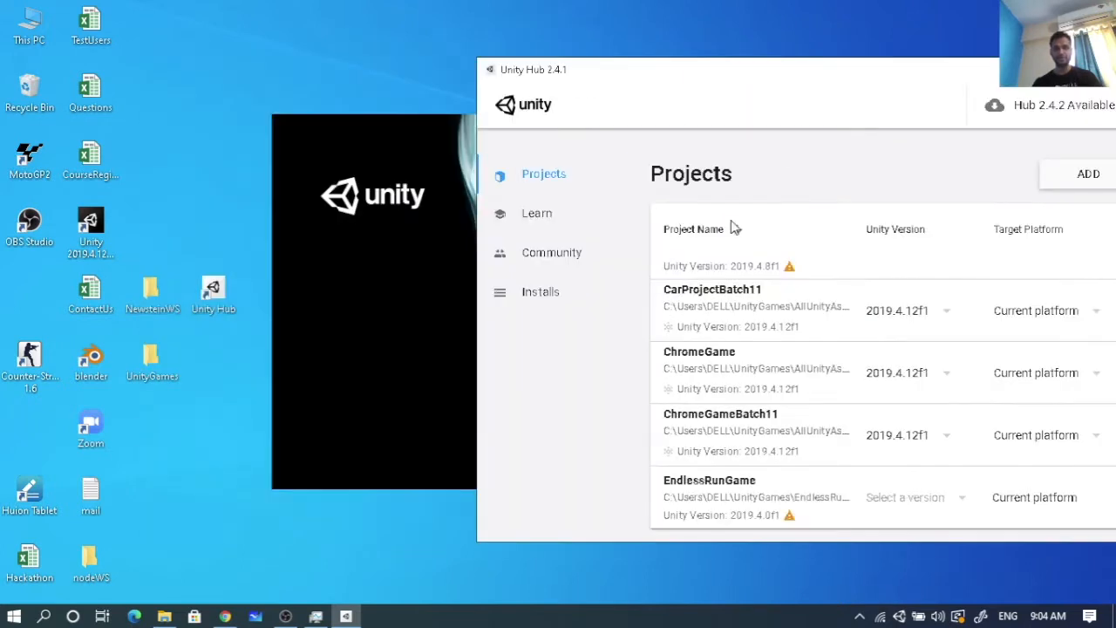
Open the Add Modules dialog for the Unity 2019.4.12f1 install and review Android Build Support's components and the other platform modules.
left_click(577, 308)
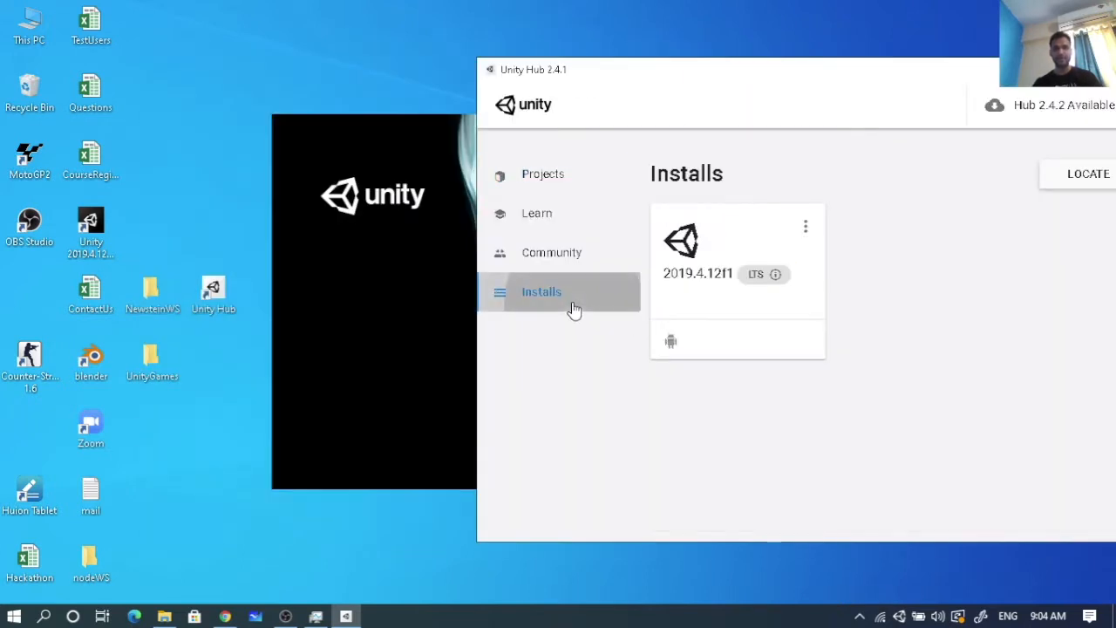
left_click(806, 229)
left_click(734, 250)
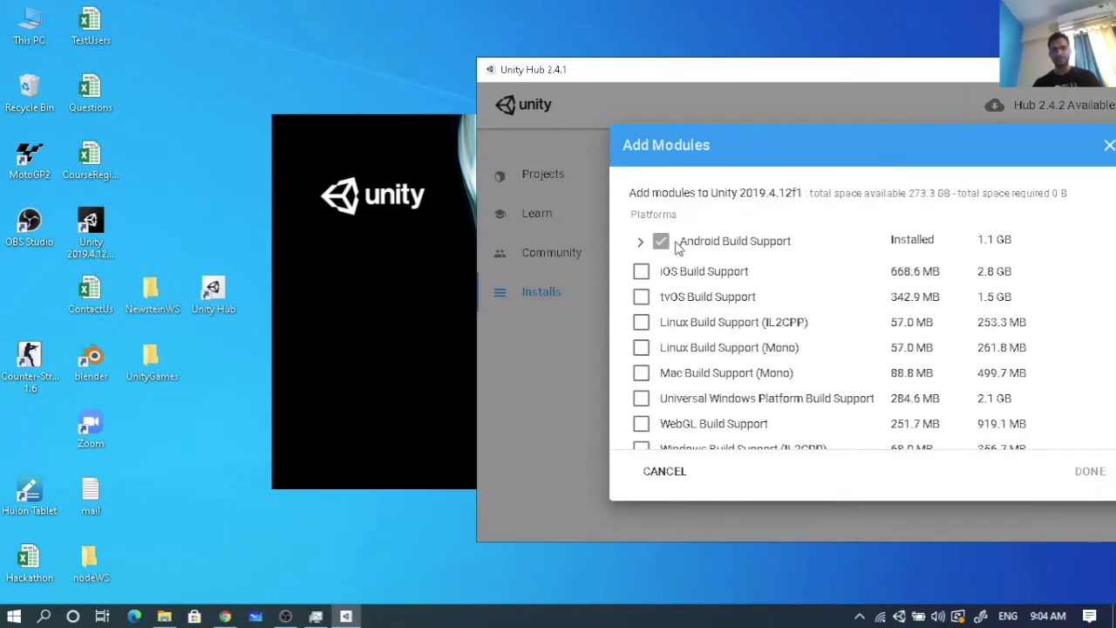
left_click(640, 242)
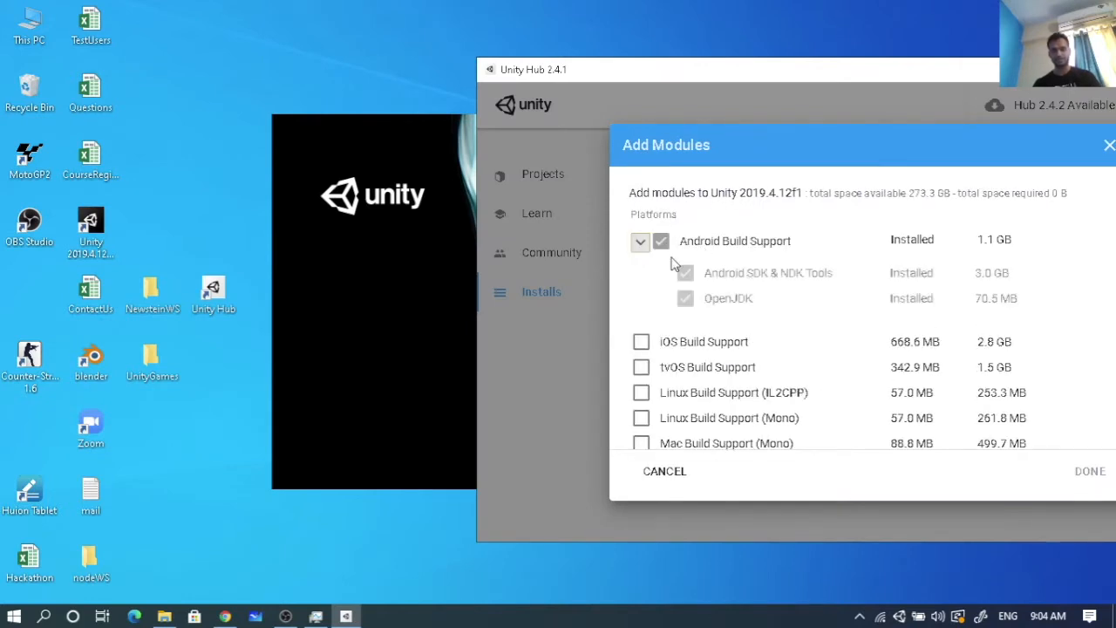
left_click(641, 244)
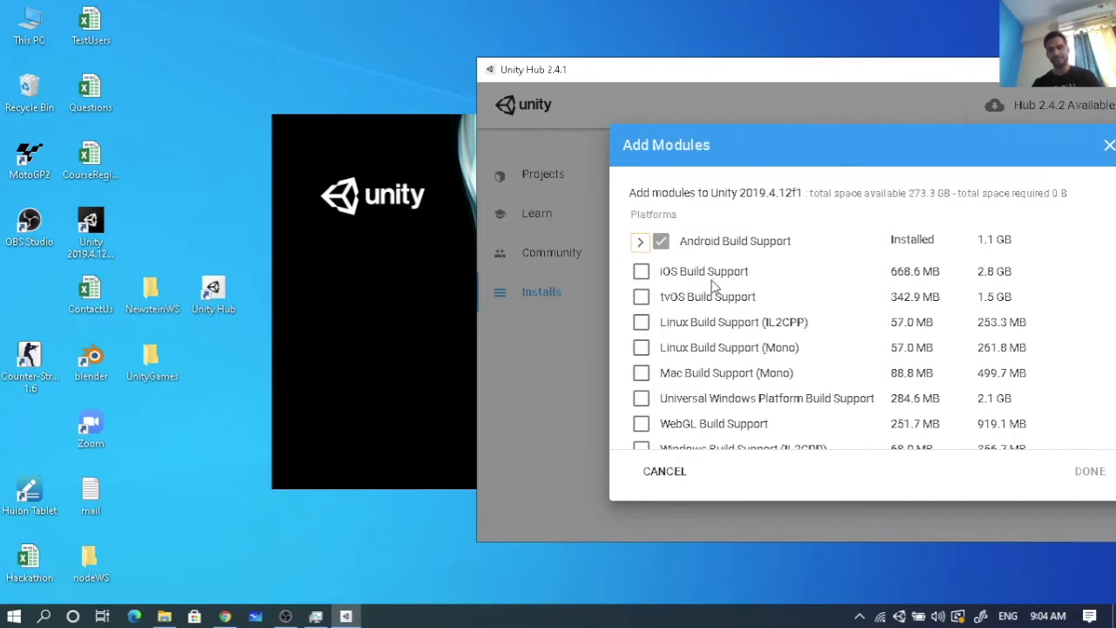
scroll(716, 394, "down", 3)
scroll(713, 389, "up", 2)
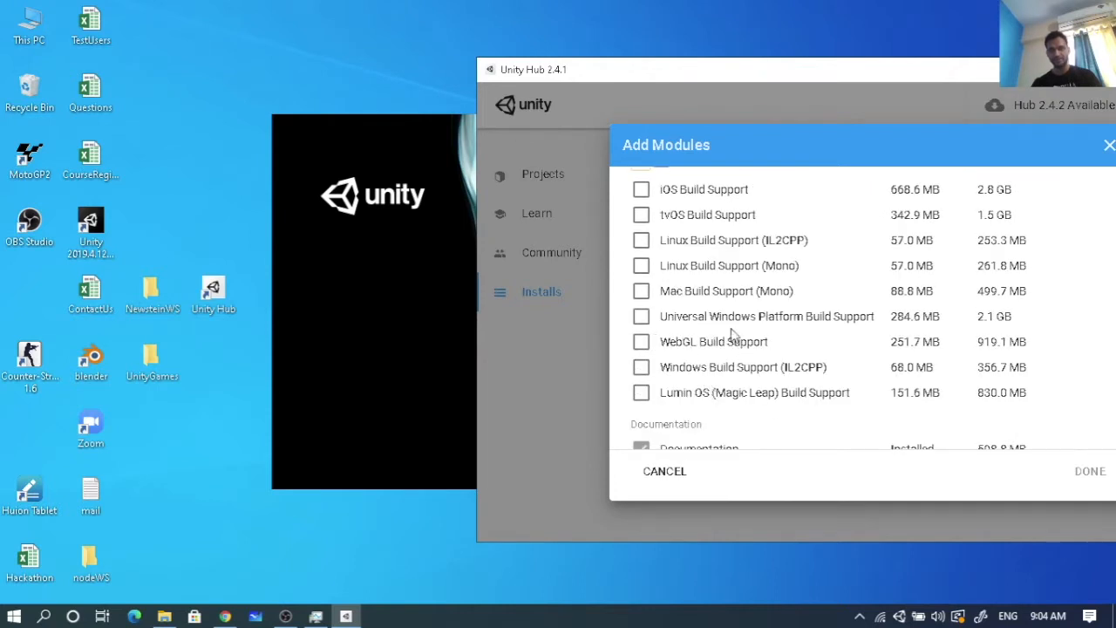
left_click_drag(803, 67, 656, 72)
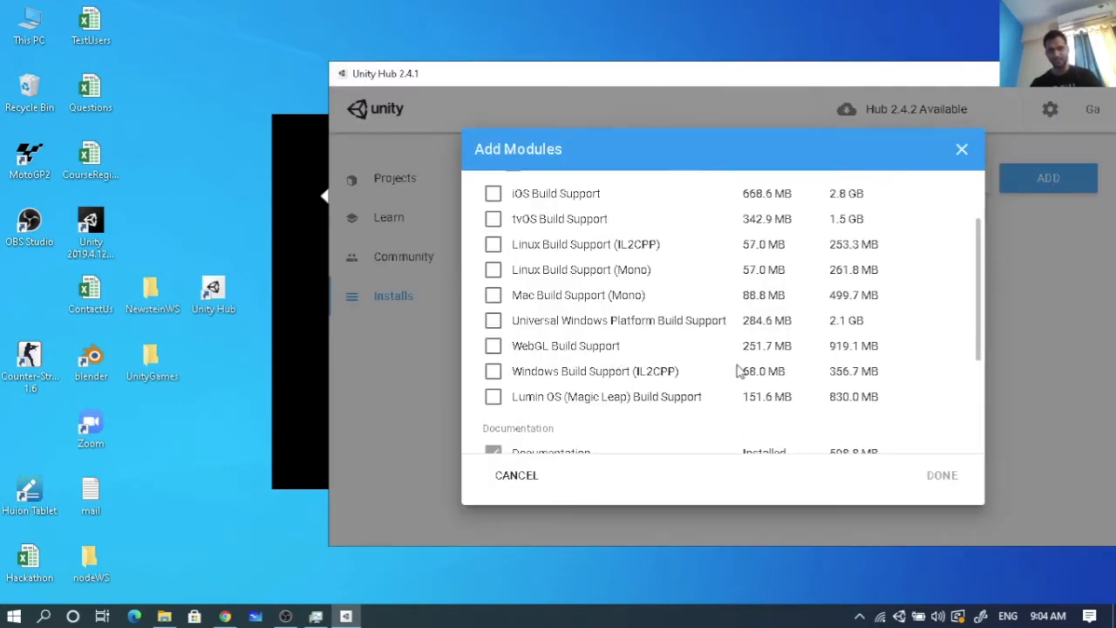
left_click(495, 350)
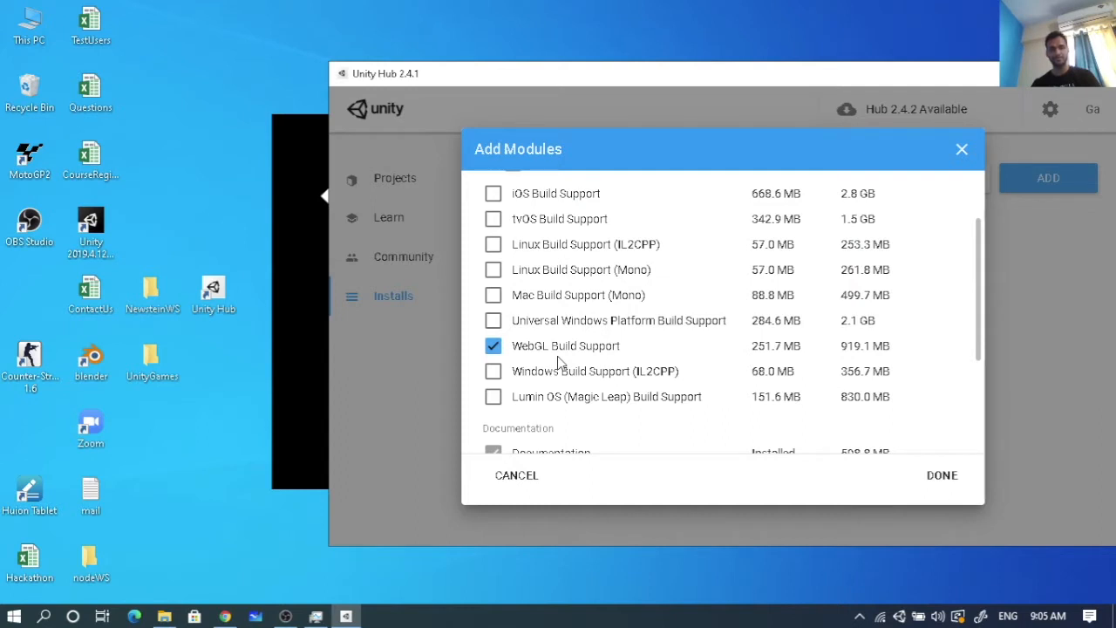
mouse_move(222, 617)
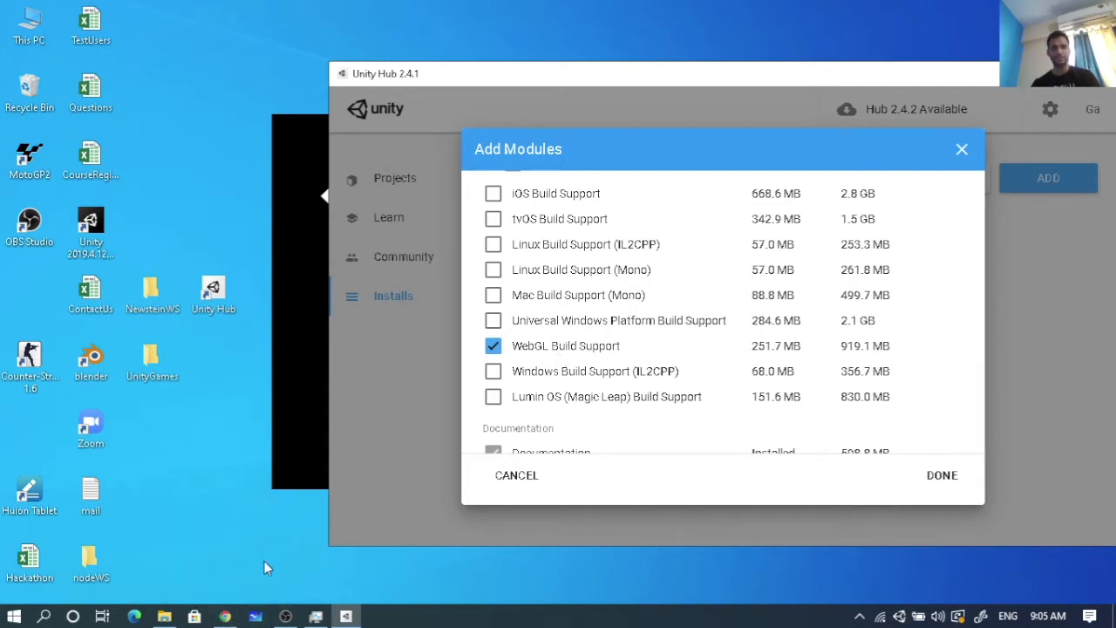
left_click(491, 348)
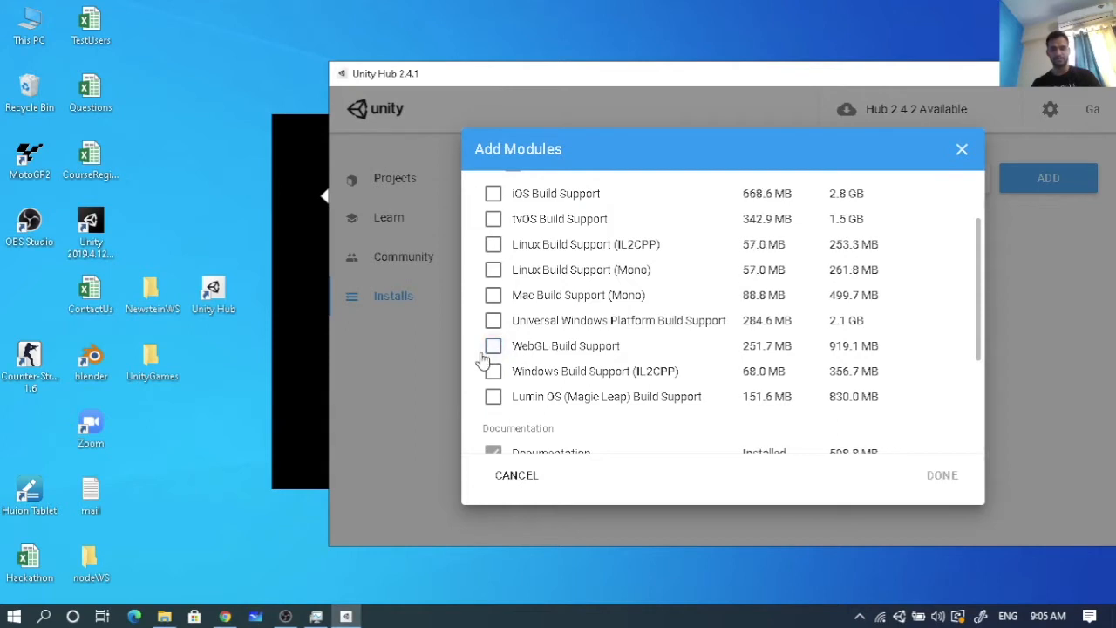
scroll(692, 348, "up", 2)
scroll(684, 347, "down", 4)
scroll(684, 347, "up", 4)
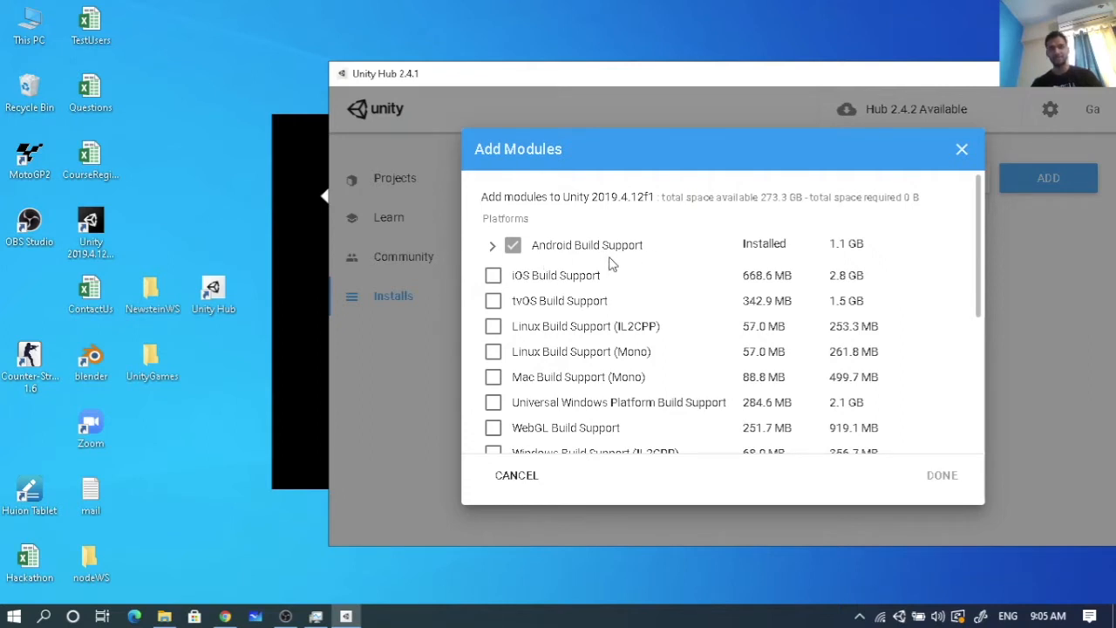
left_click(961, 149)
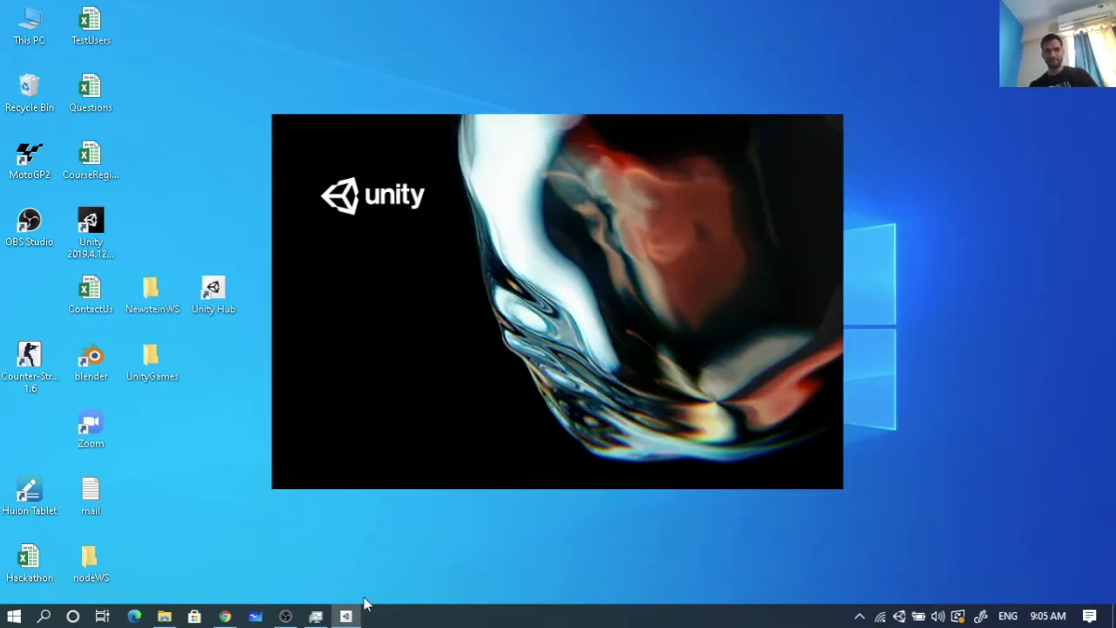
Add the WebGL Build Support module to the Unity 2019.4.12f1 install.
left_click(340, 619)
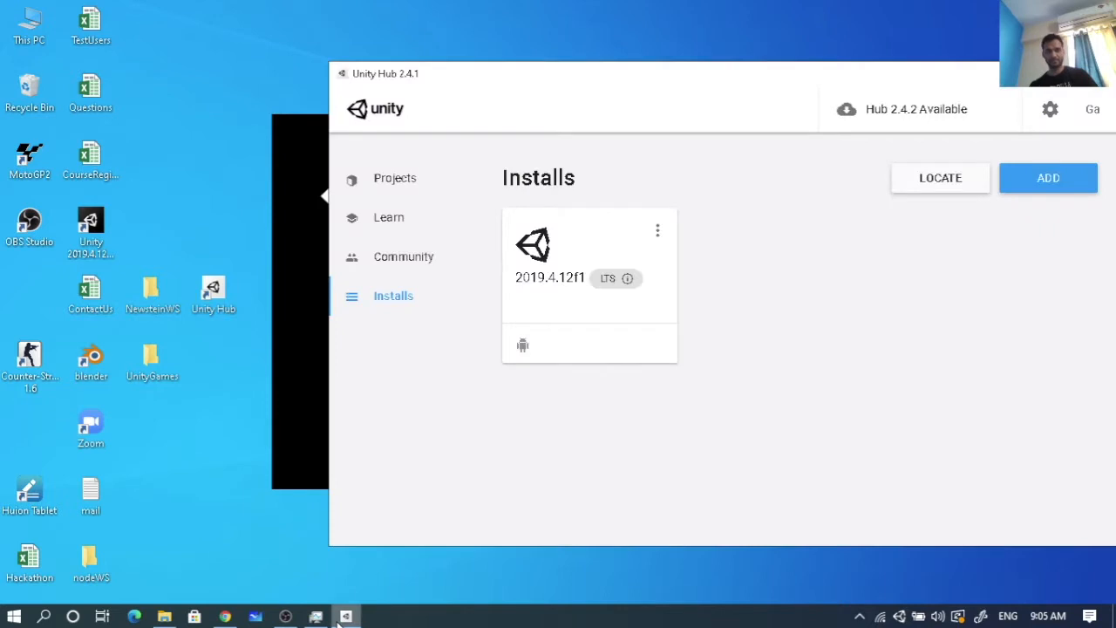
left_click(660, 229)
left_click(601, 254)
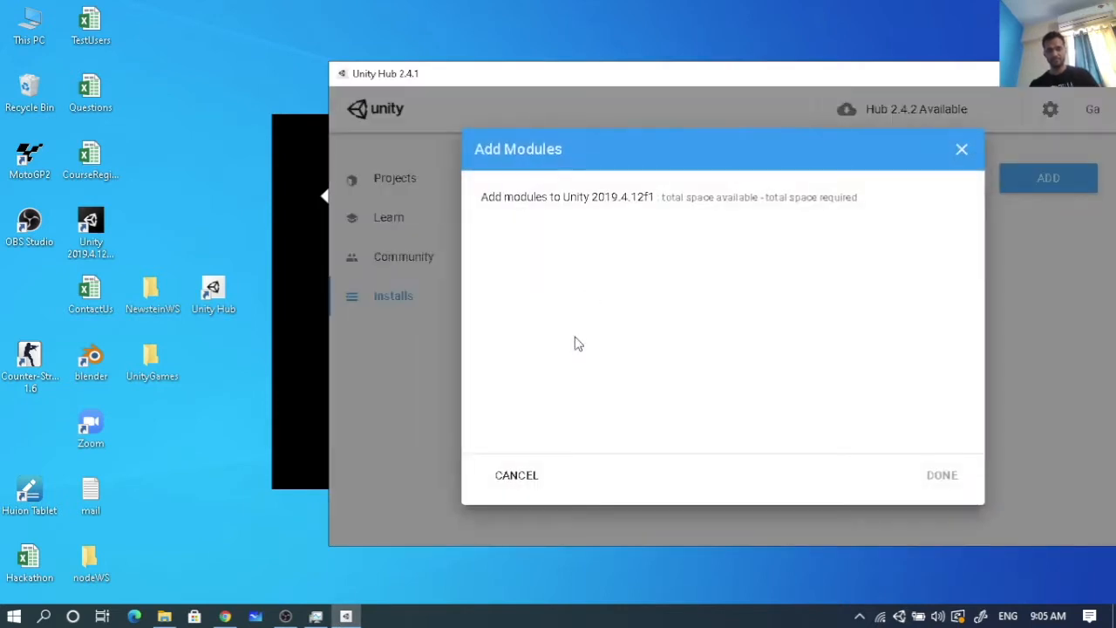
scroll(525, 356, "down", 3)
scroll(505, 359, "up", 2)
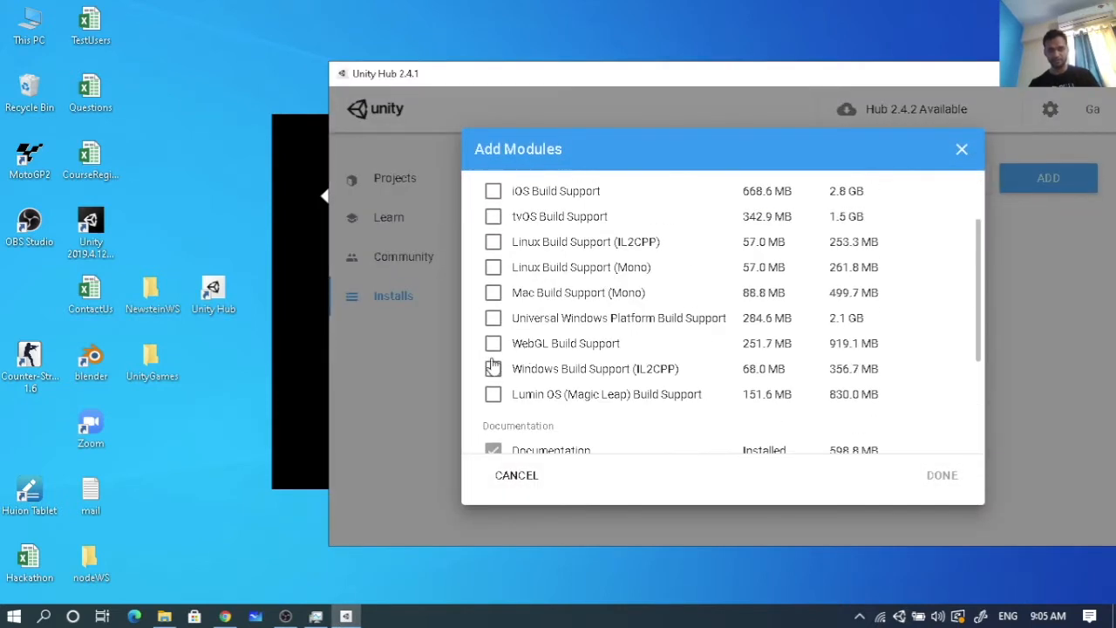
left_click(493, 345)
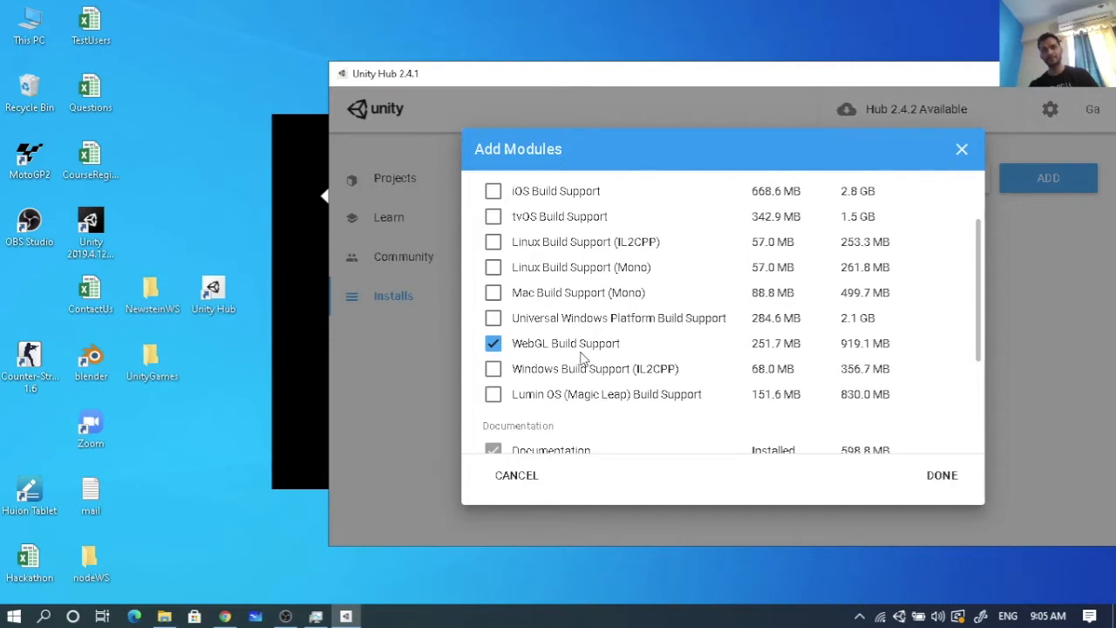
left_click(944, 477)
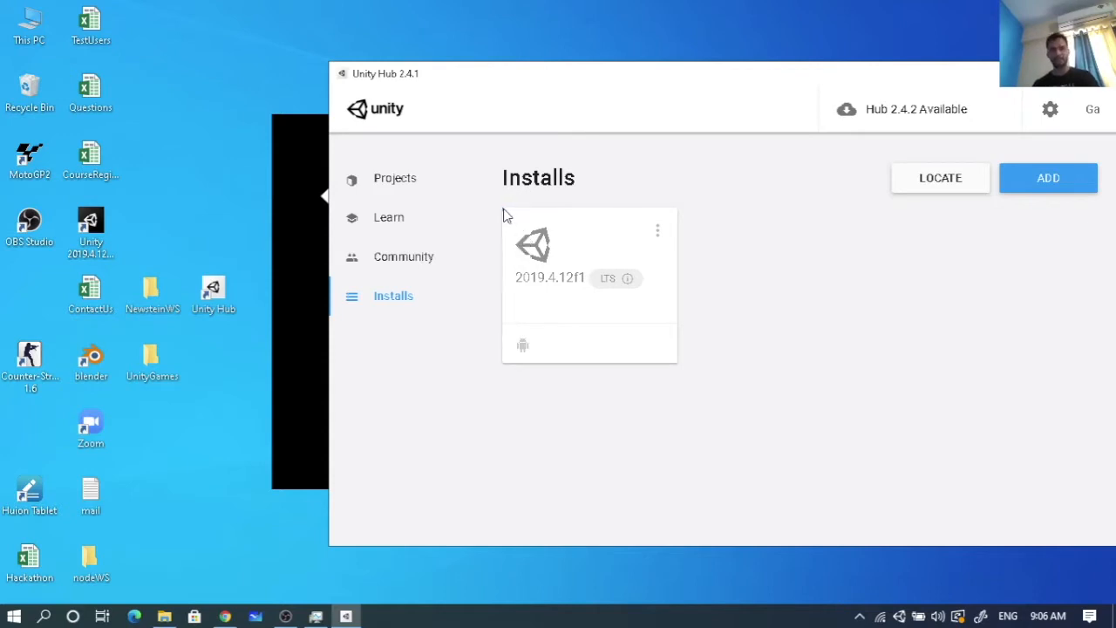
Move the Unity Hub window aside to uncover the Unity editor's import progress.
left_click_drag(421, 81, 658, 187)
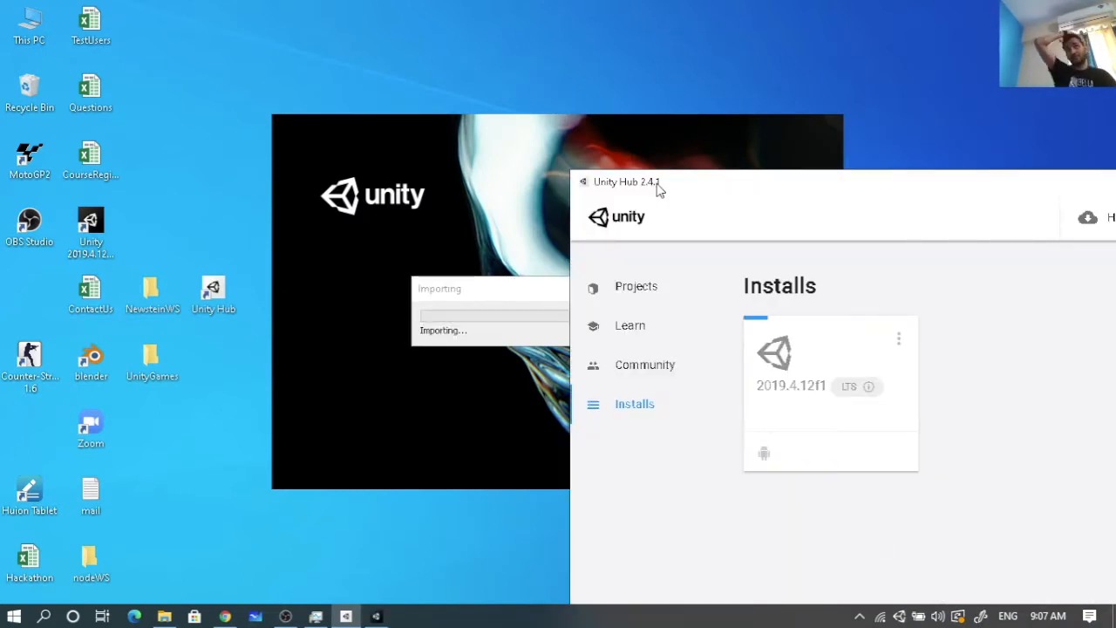
left_click_drag(660, 190, 824, 218)
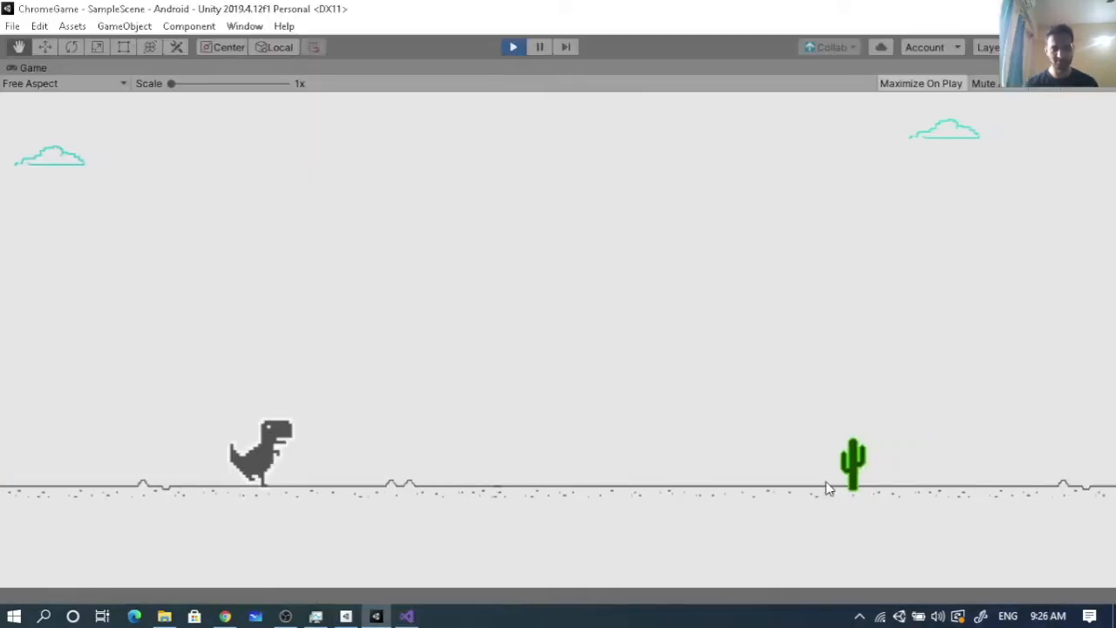
Try out the running dinosaur game in the Unity editor and exit play mode.
key("space")
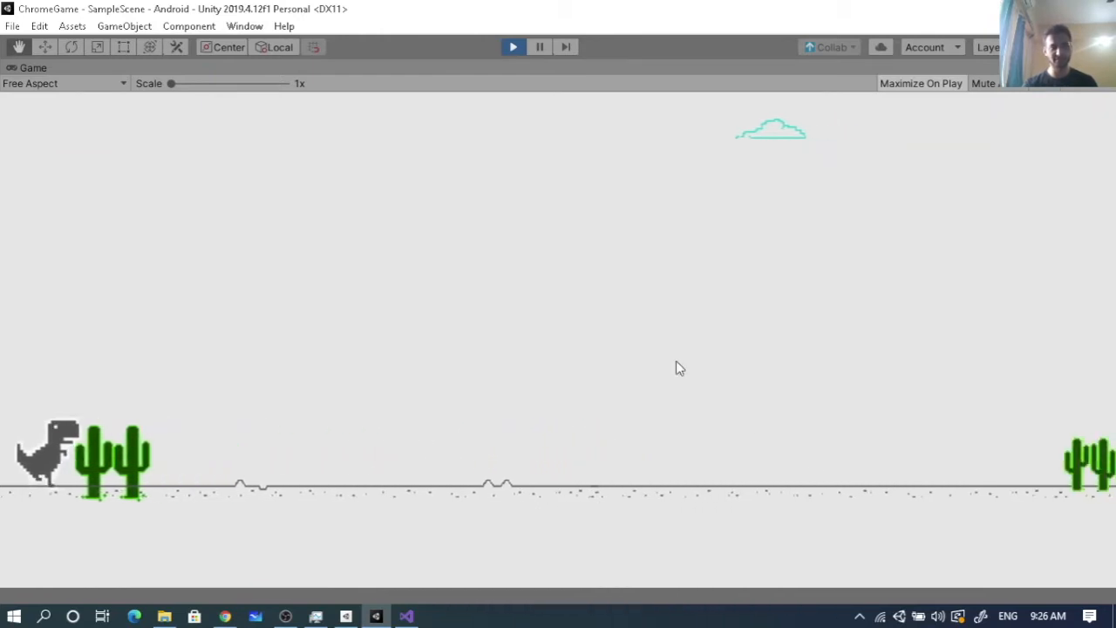
left_click(513, 48)
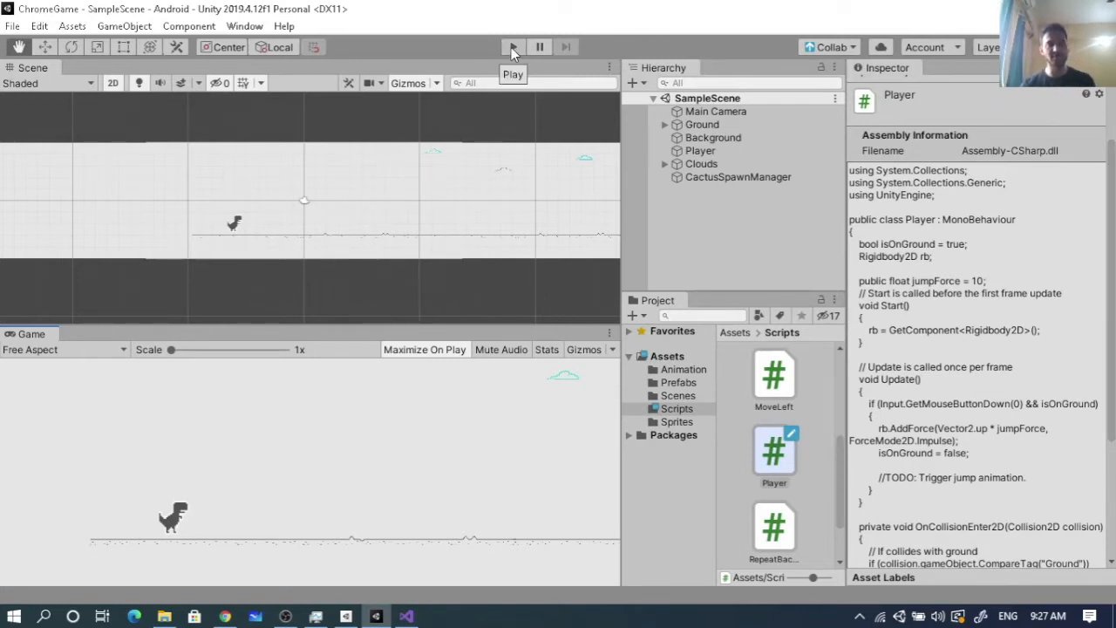
Open the Build Settings and compare the PC, Mac & Linux Standalone, Android and WebGL platform options.
left_click(11, 26)
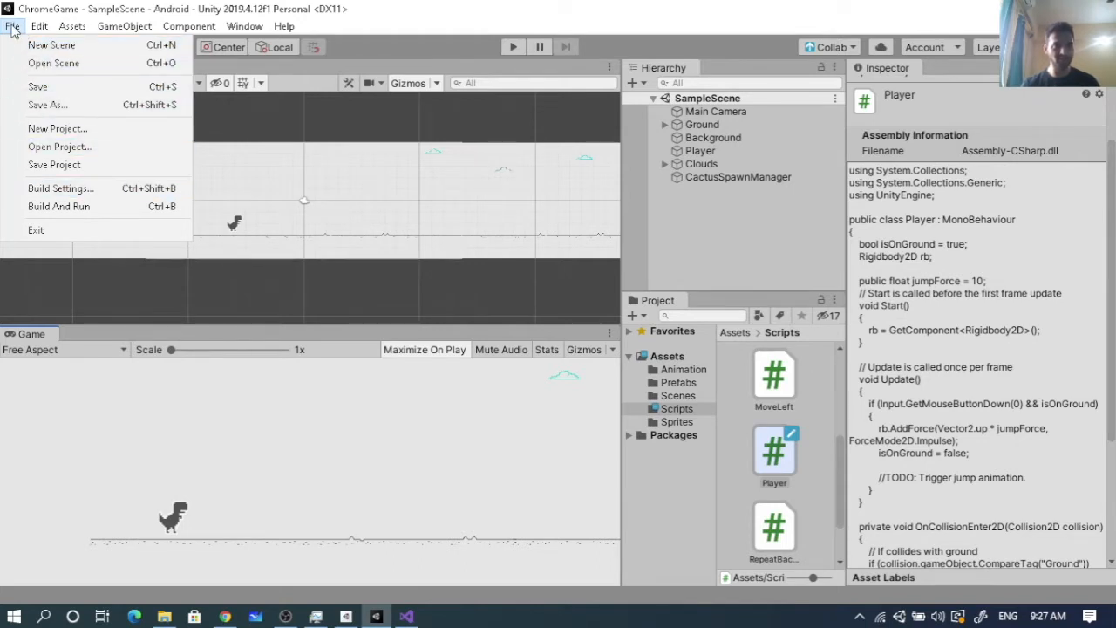
left_click(39, 190)
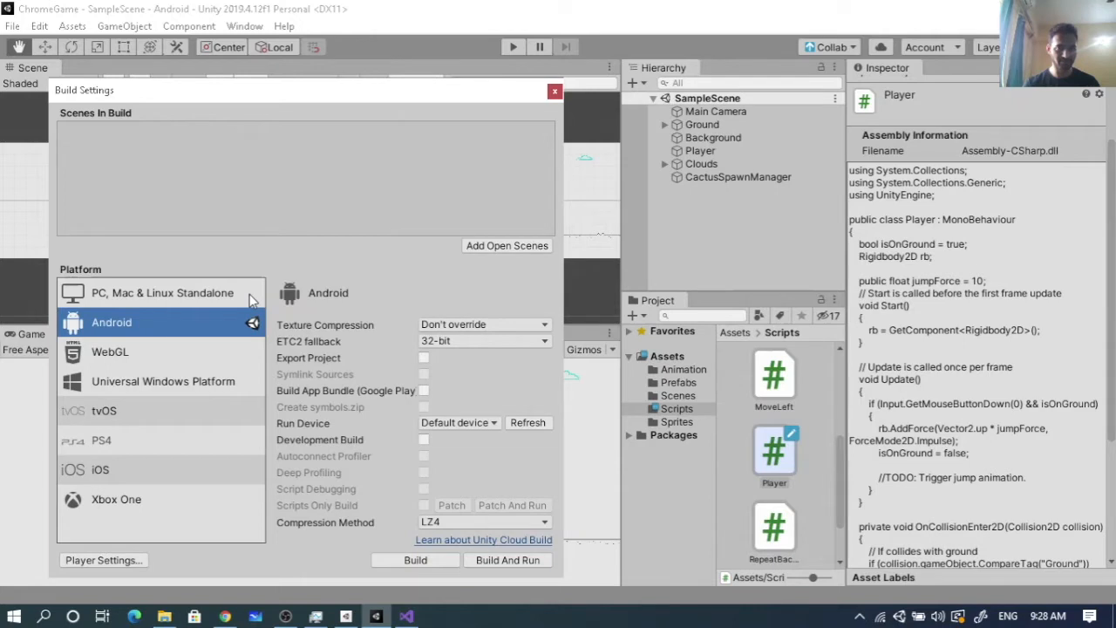
left_click(193, 291)
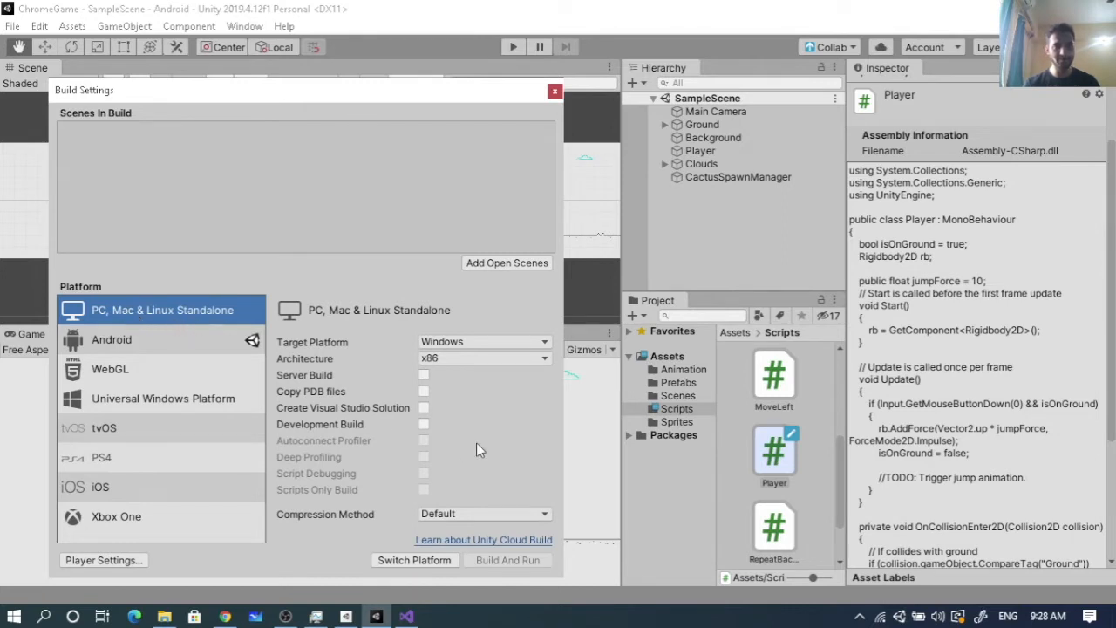
left_click(144, 349)
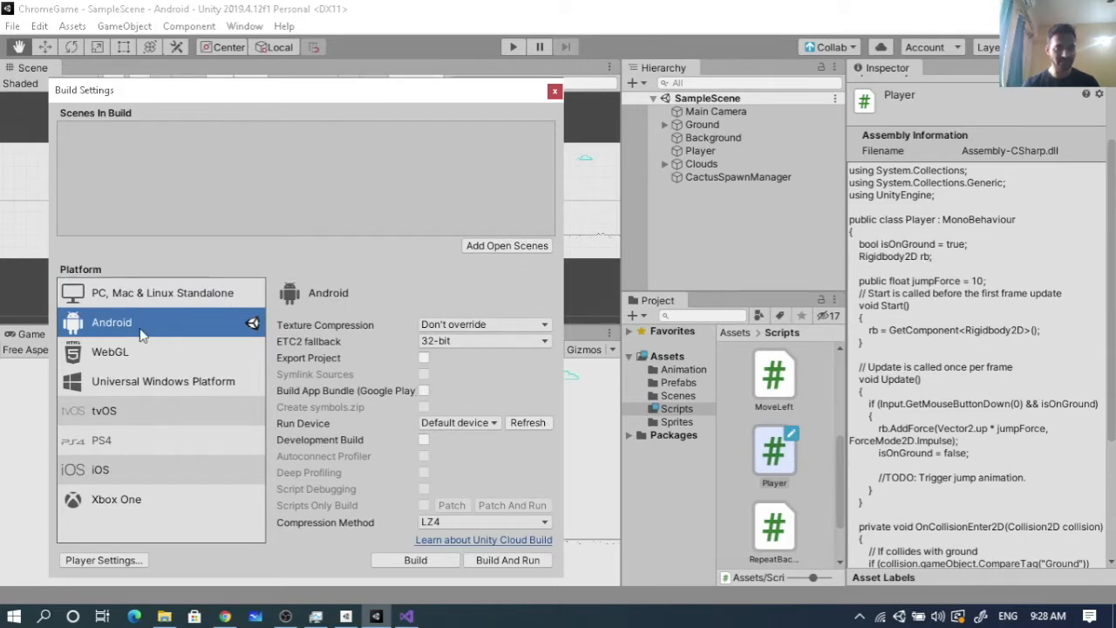
left_click(135, 351)
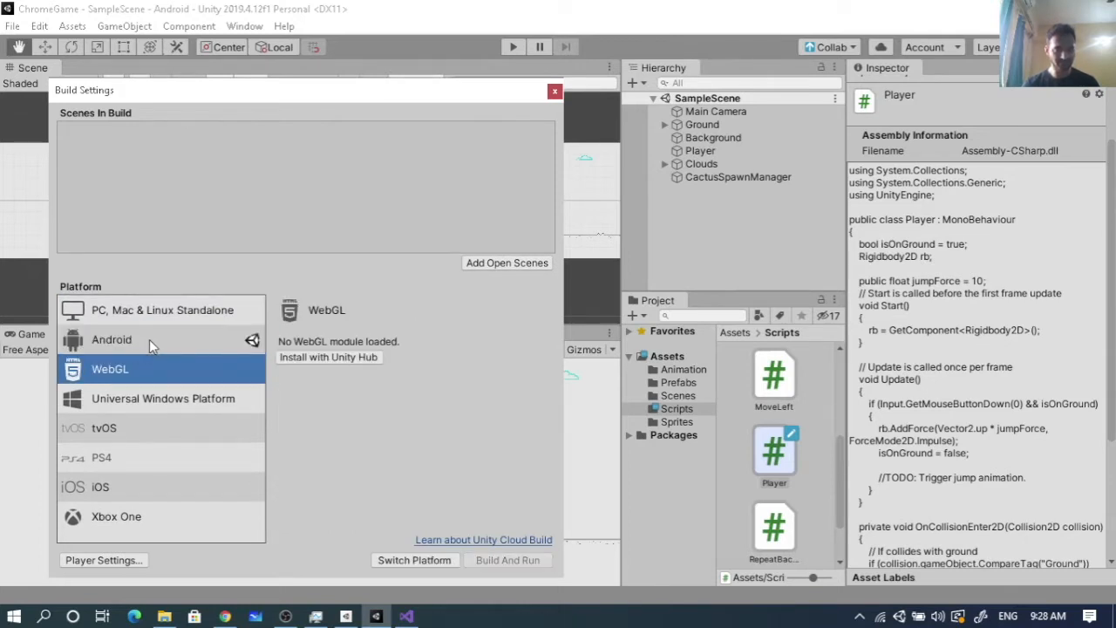
left_click(149, 340)
left_click(158, 309)
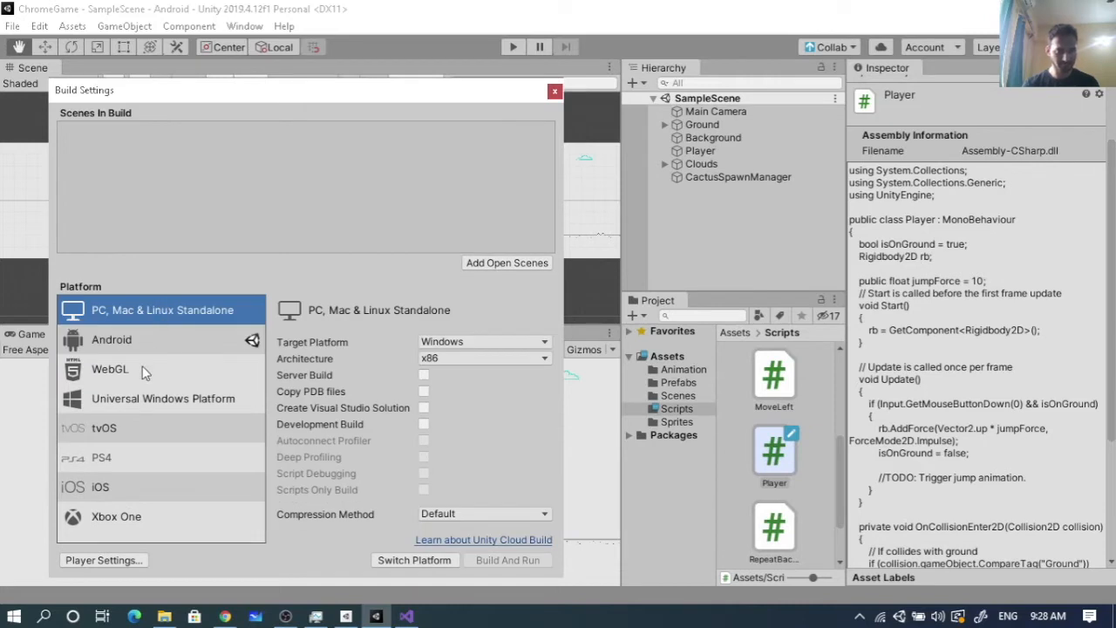
left_click(144, 372)
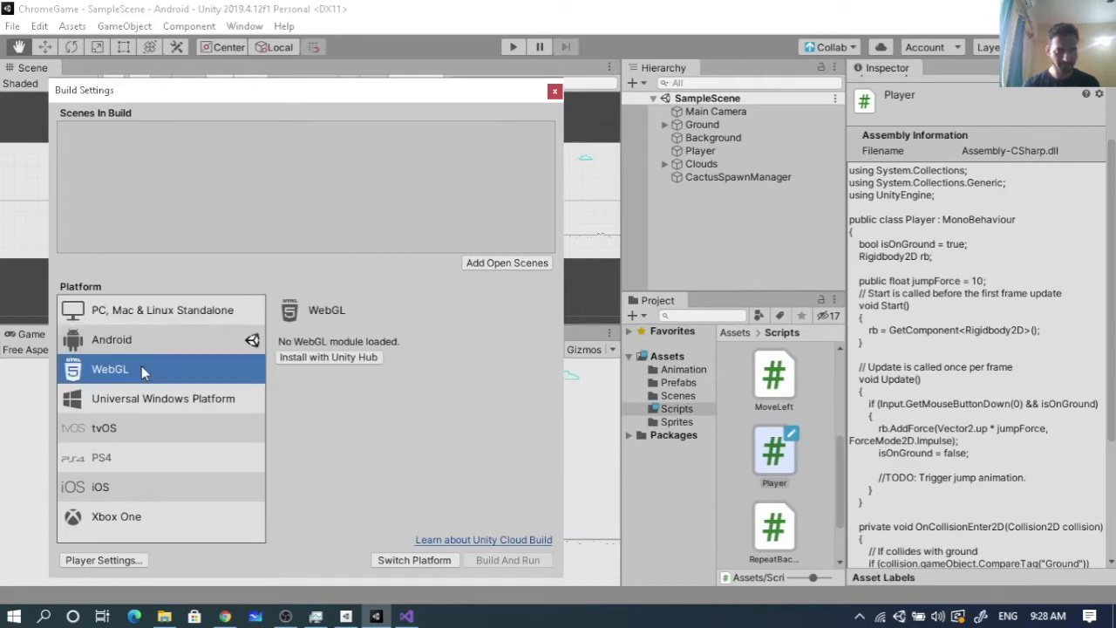
left_click(142, 307)
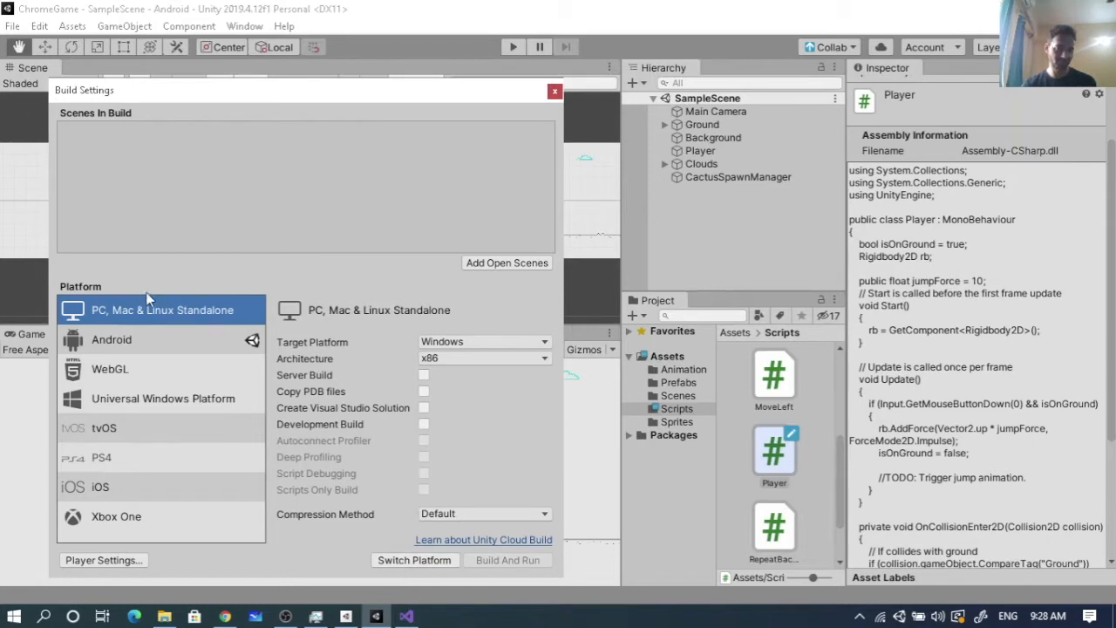
left_click(137, 340)
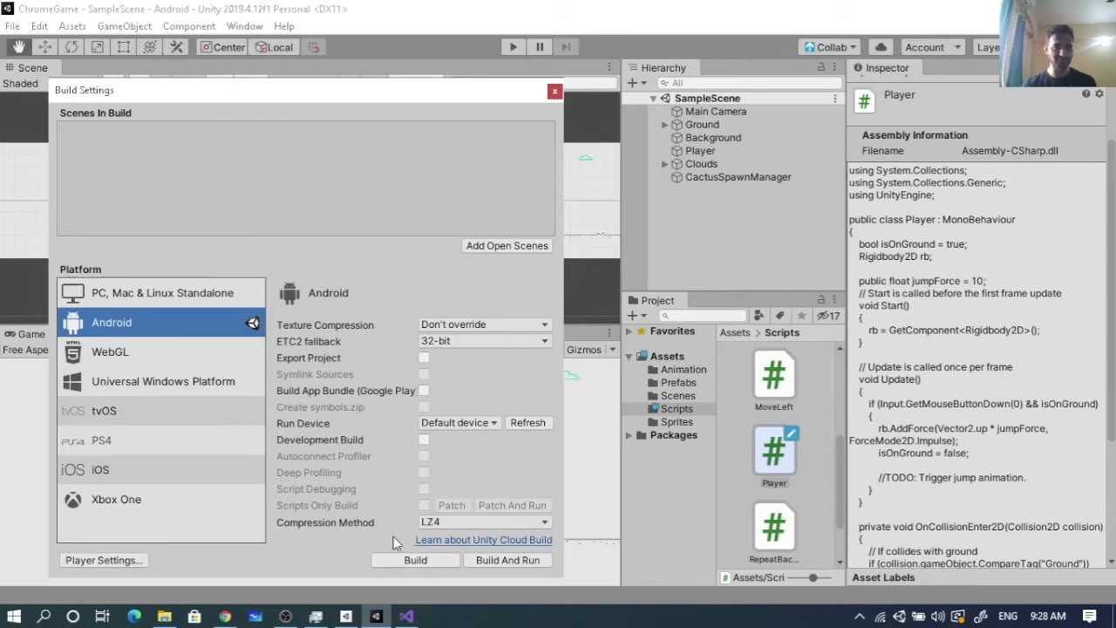
left_click(174, 296)
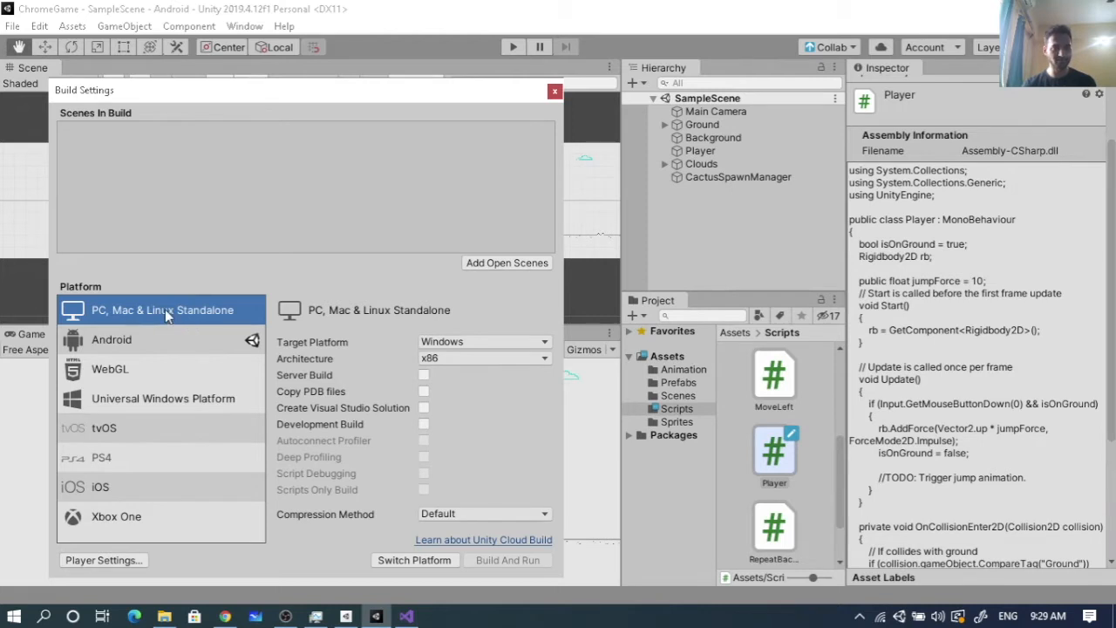
left_click(166, 339)
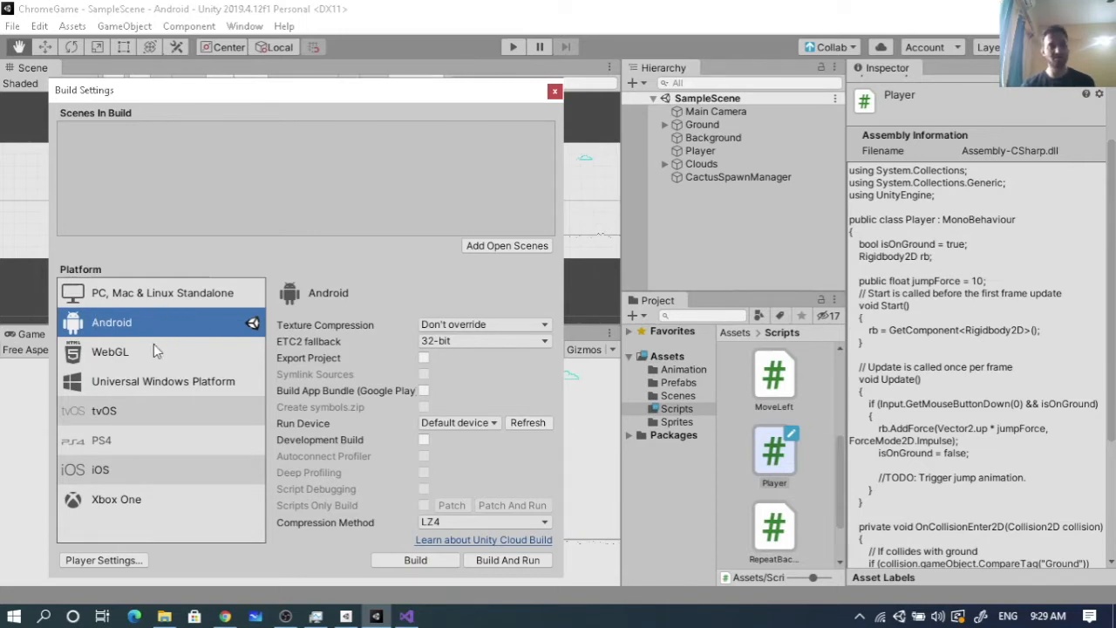
left_click(177, 293)
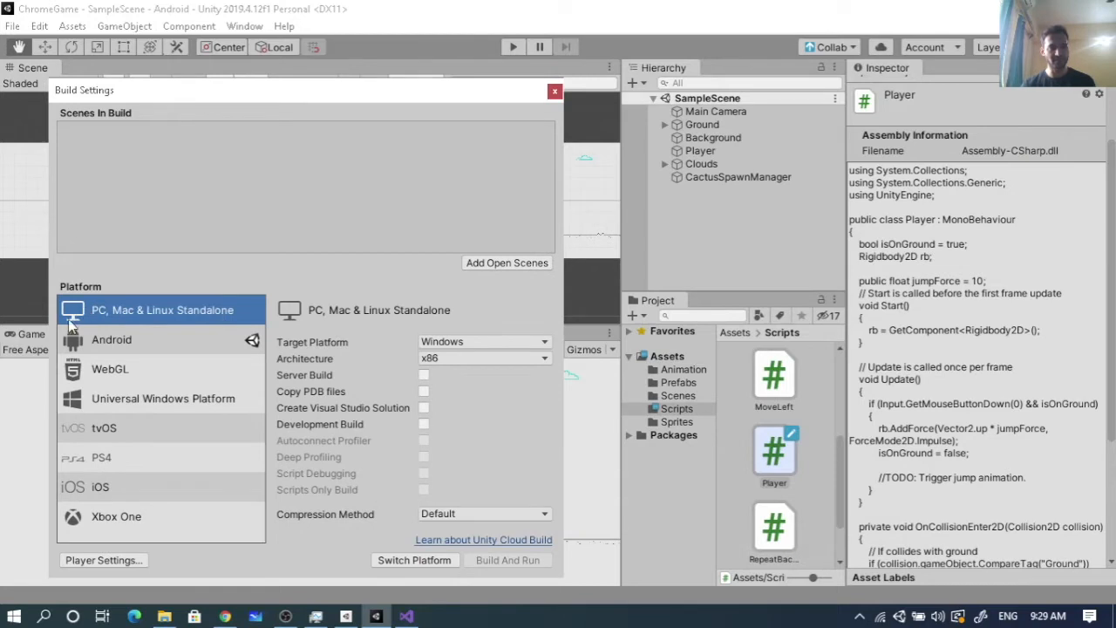
left_click(127, 367)
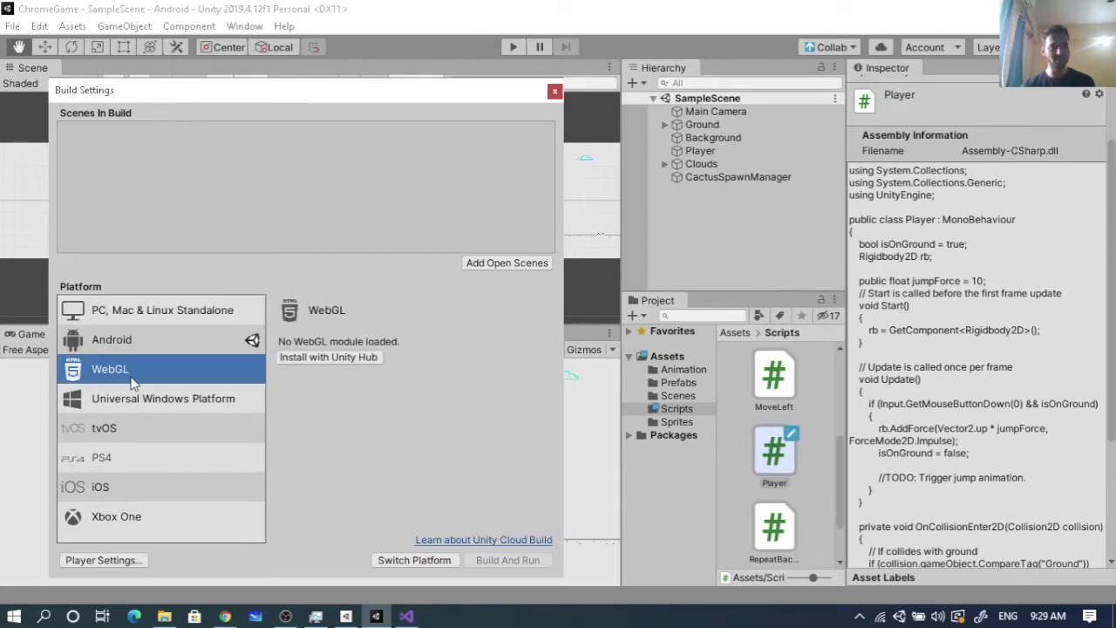
Switch the project's build platform to PC, Mac & Linux Standalone.
left_click(160, 309)
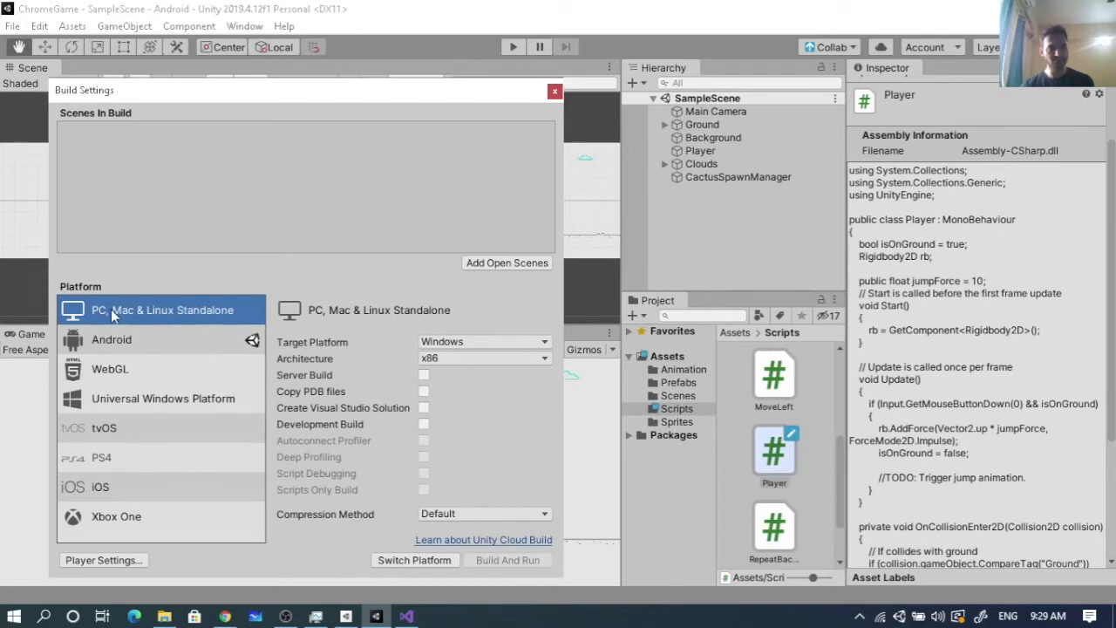
left_click(419, 561)
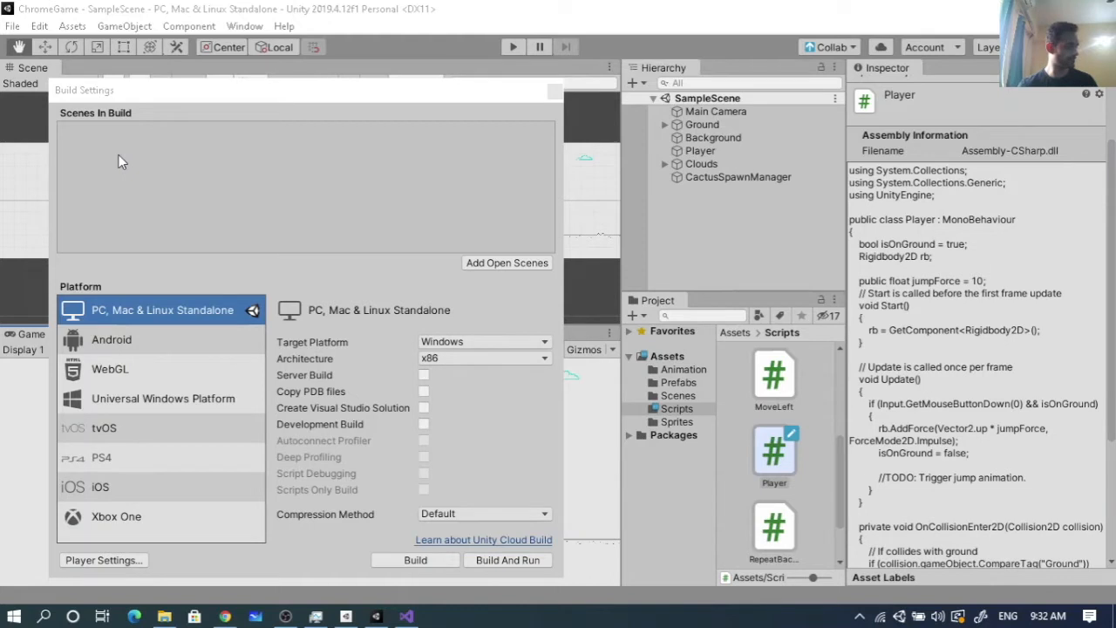
Add the open SampleScene to the scenes in build and start a PC, Mac & Linux Standalone build.
left_click(509, 263)
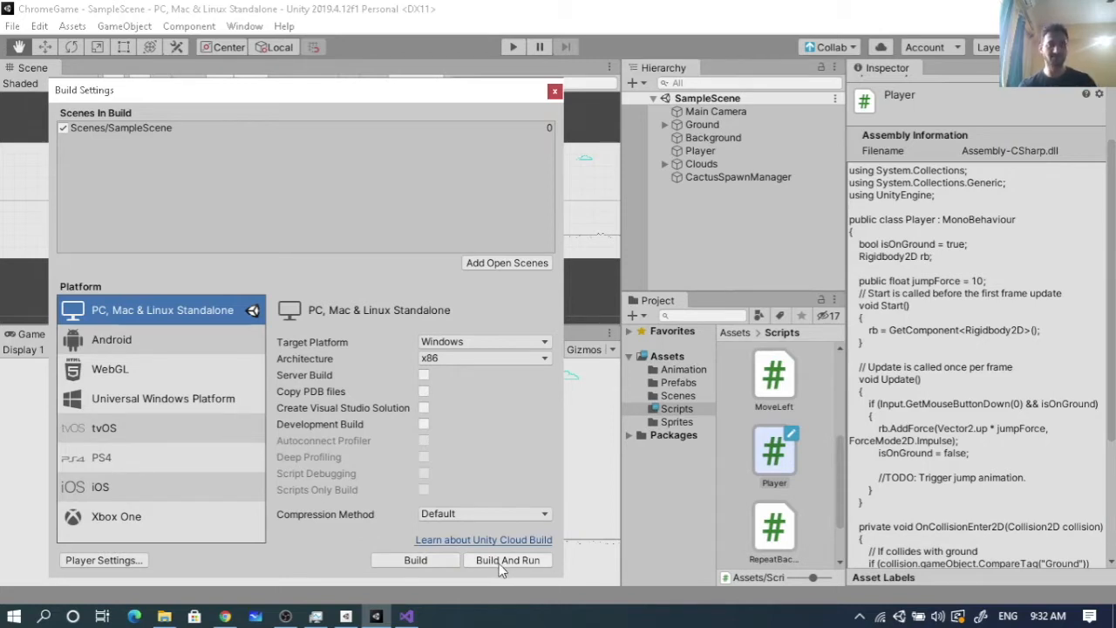
left_click(426, 562)
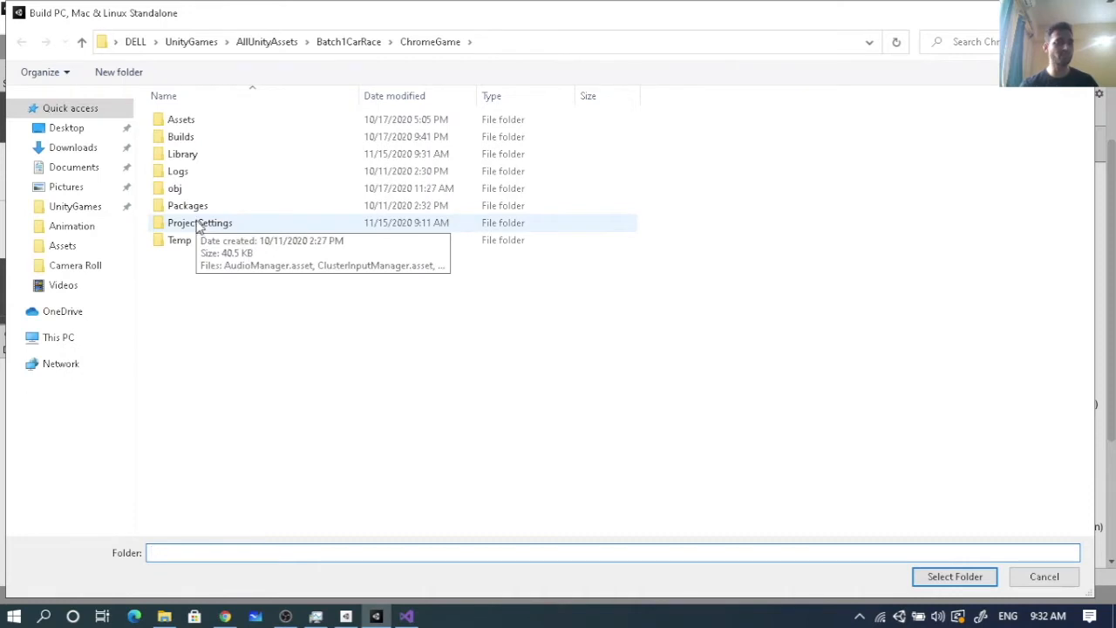
right_click(195, 306)
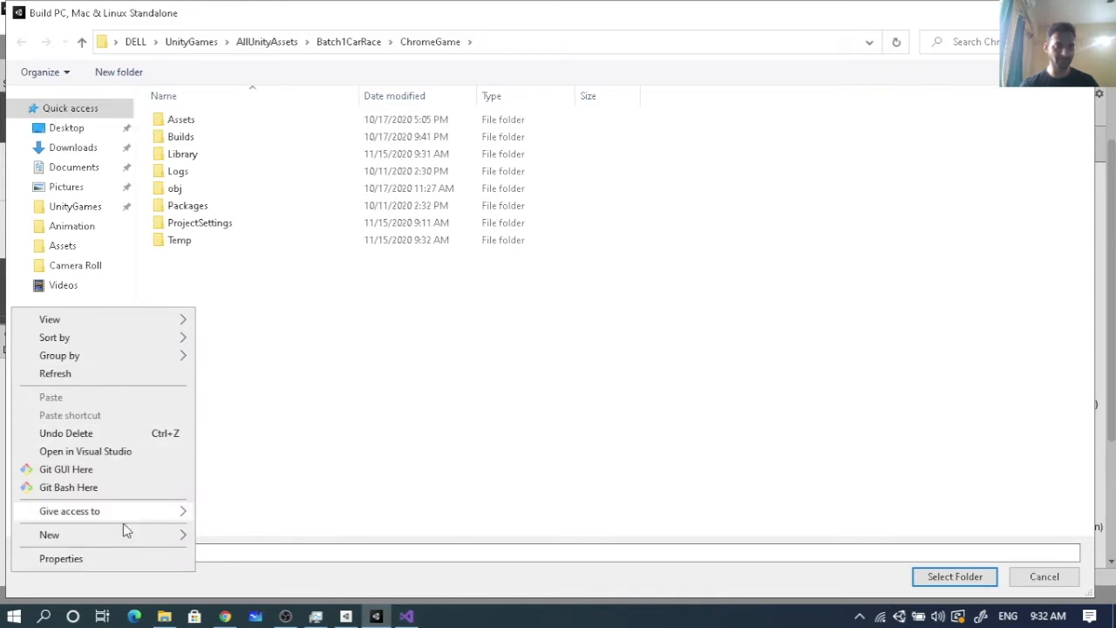
mouse_move(140, 537)
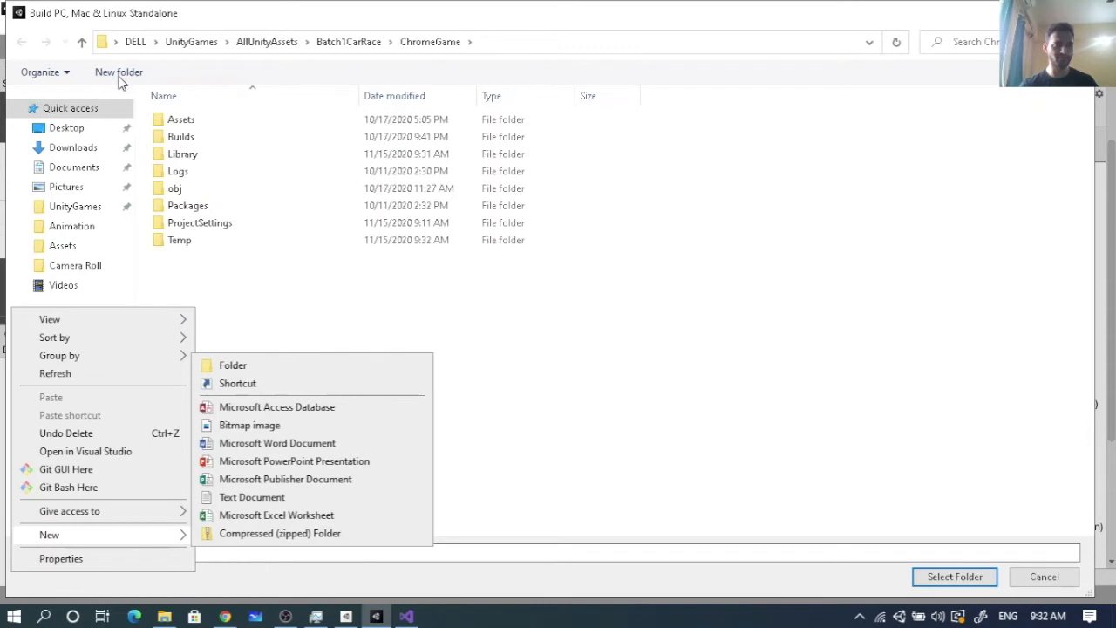
left_click(217, 268)
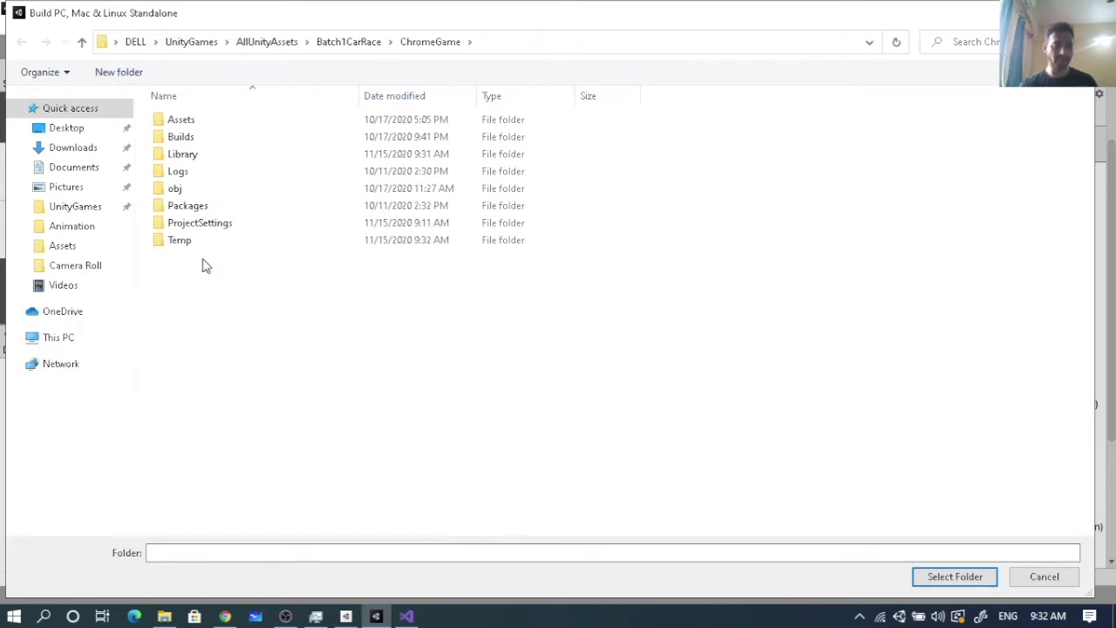
Check the contents of the old Builds folder and delete it from the ChromeGame project folder.
double_click(186, 142)
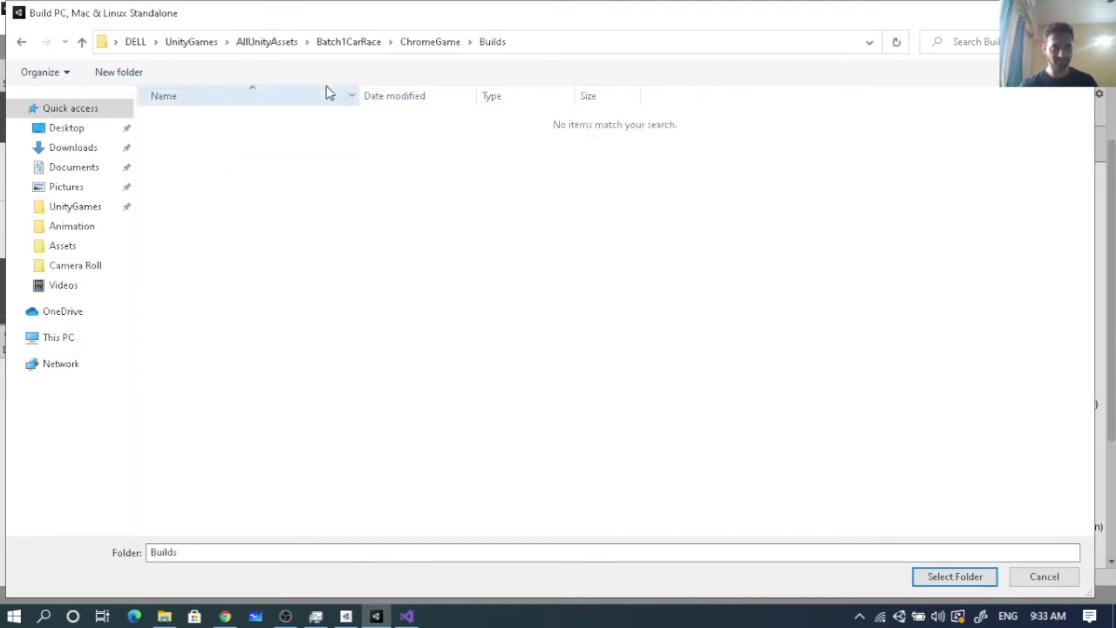
left_click(415, 45)
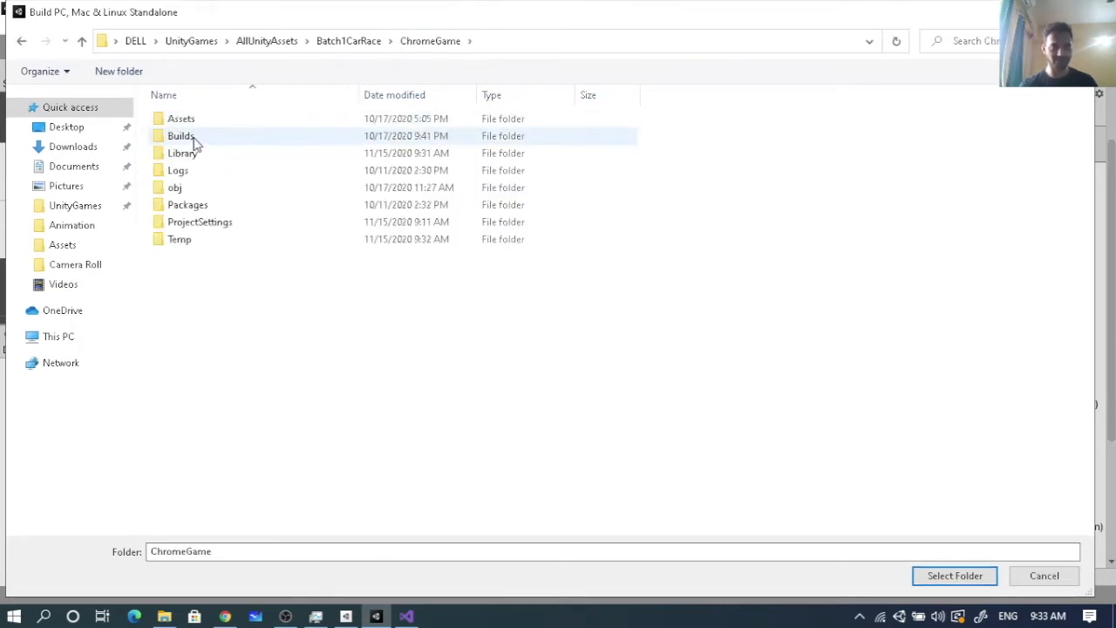
left_click(190, 141)
right_click(190, 141)
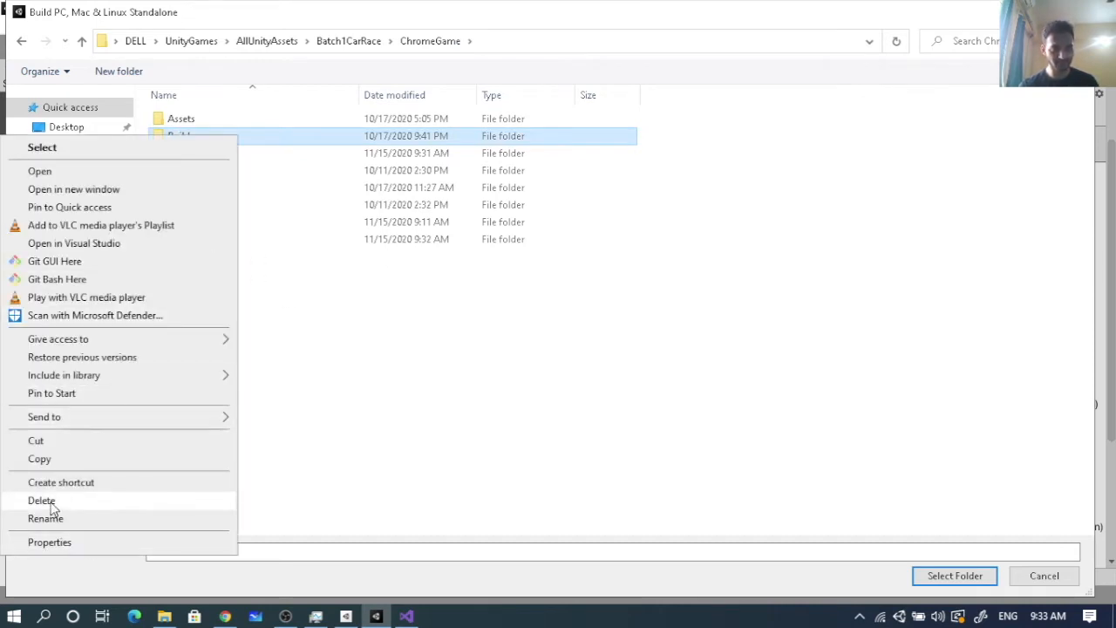
left_click(51, 503)
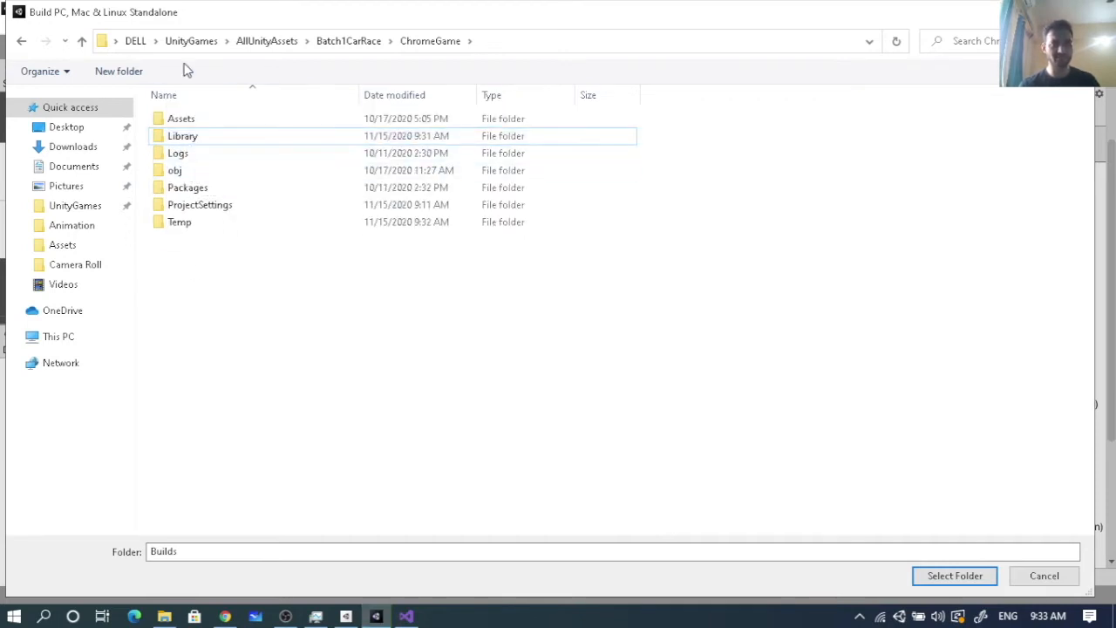
Create a folder named GameBuilds in the ChromeGame project folder and build the game into it.
left_click(113, 73)
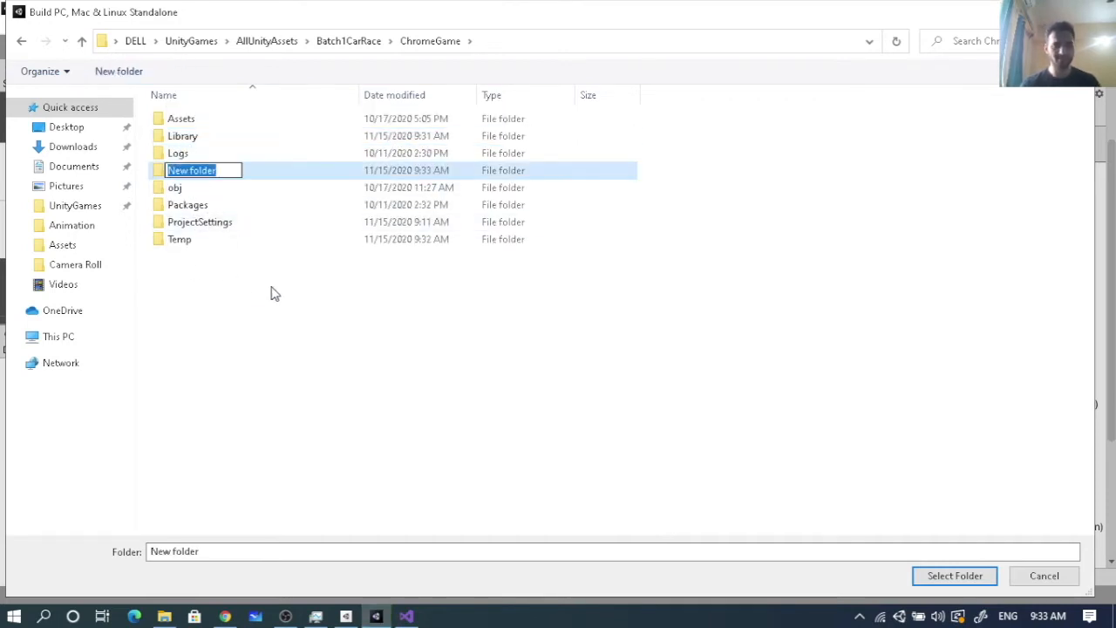
type("Gam")
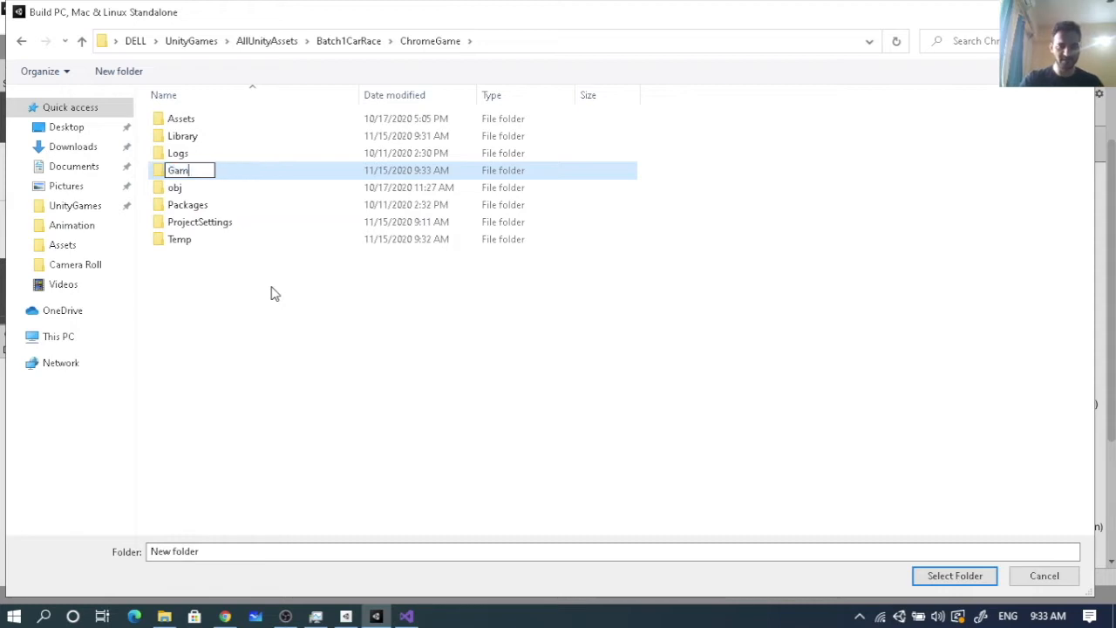
type("eBuilds")
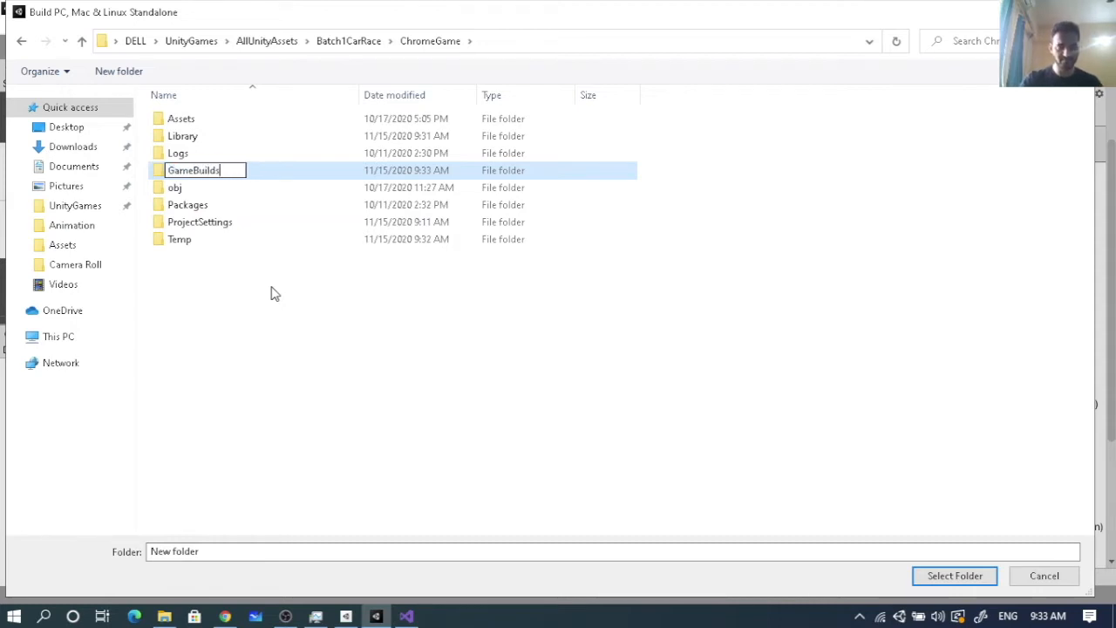
key("Return")
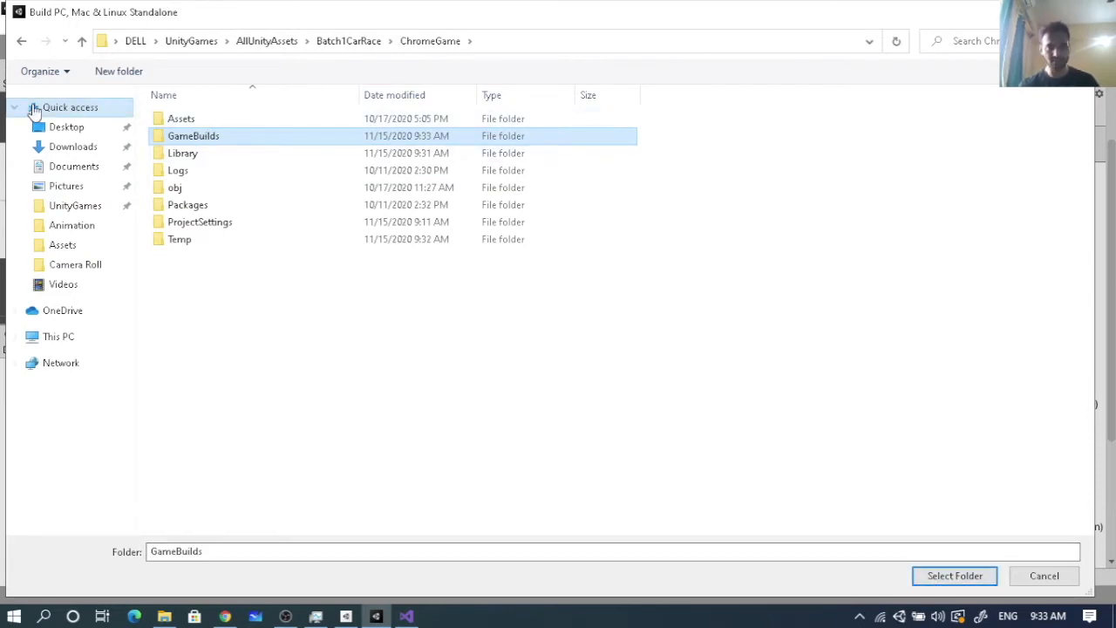
left_click(931, 576)
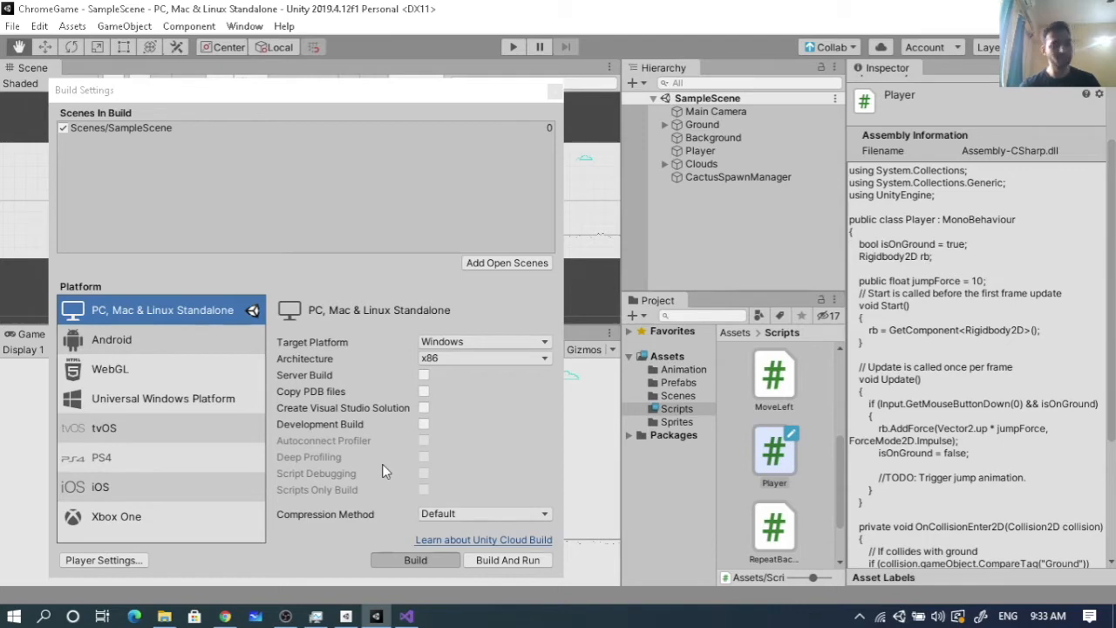
Switch to Task Manager to watch resource usage beside the running build, and minimize it once the build ends.
left_click(312, 617)
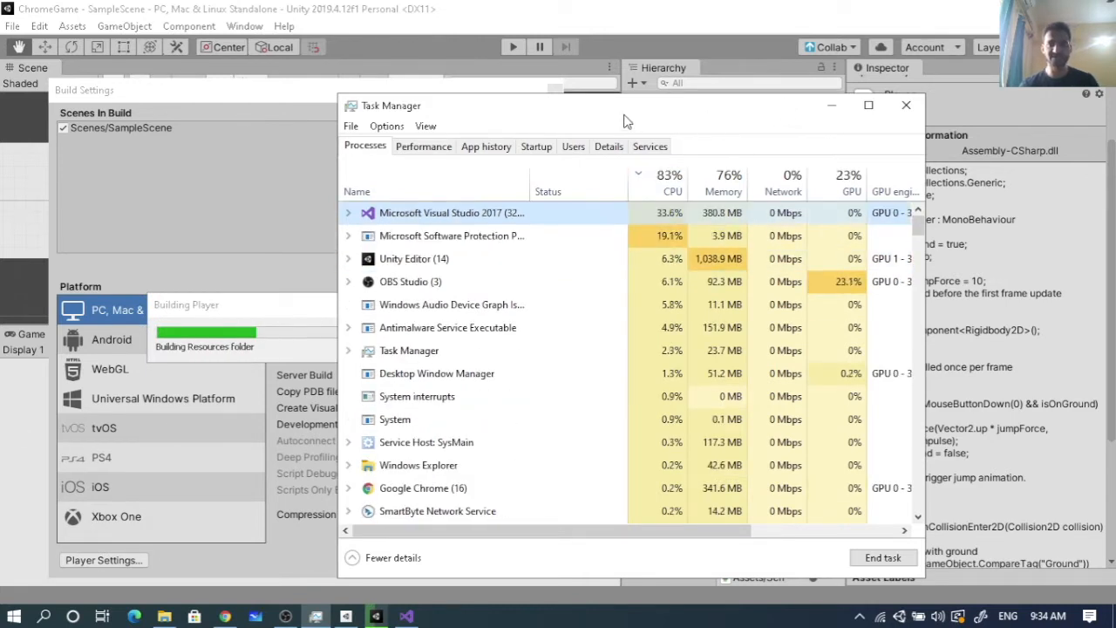
left_click_drag(841, 106, 1063, 102)
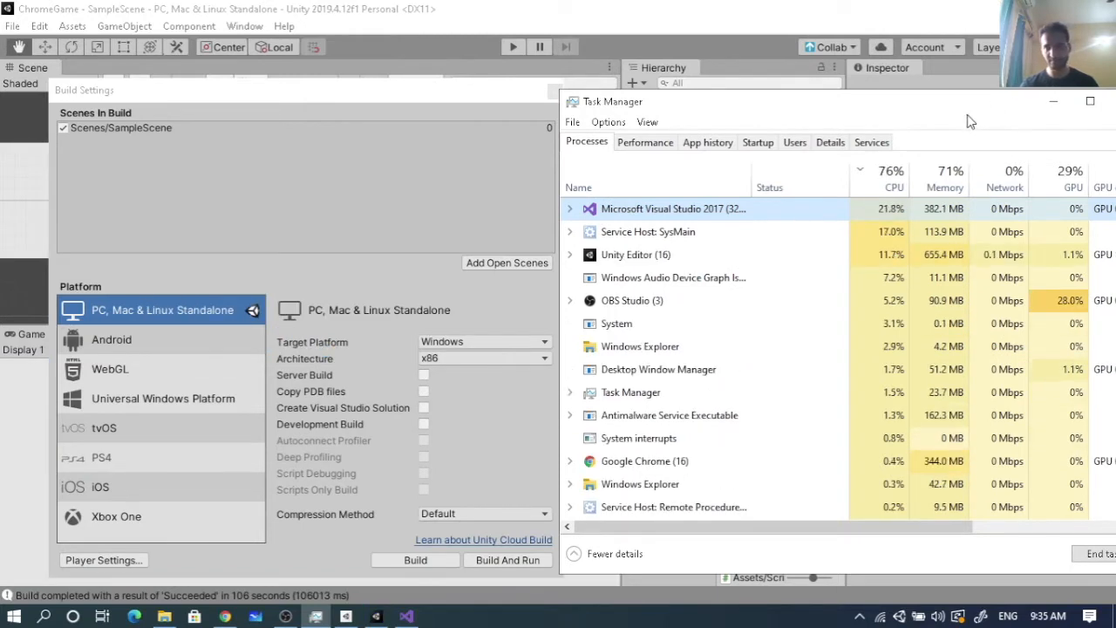
left_click(1053, 102)
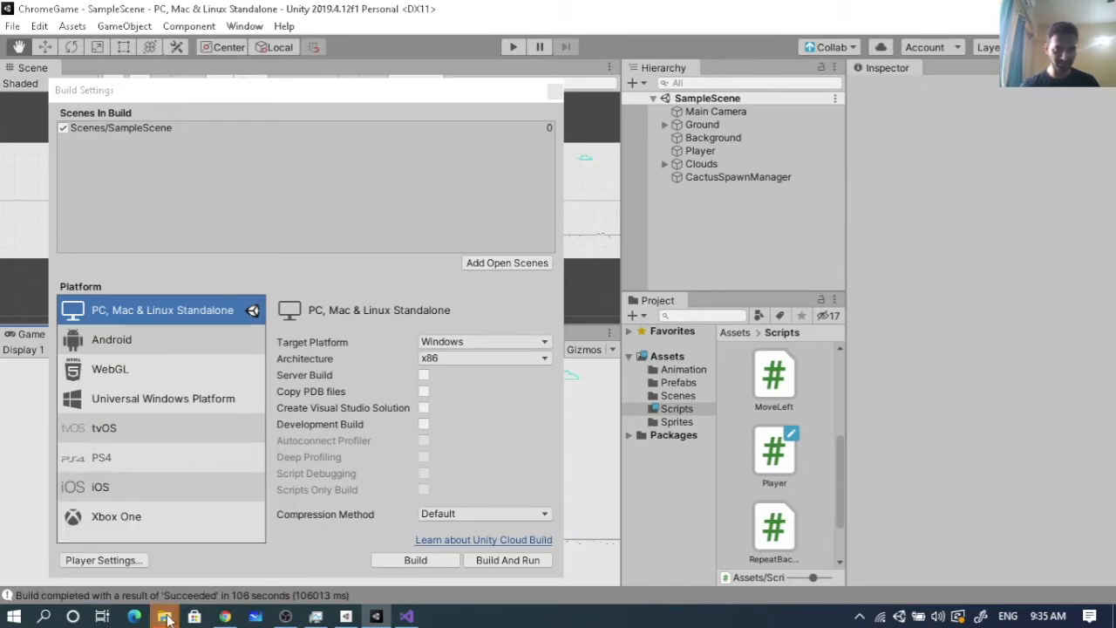
Switch to the GameBuilds folder in File Explorer and widen its window to show the full file details.
mouse_move(167, 616)
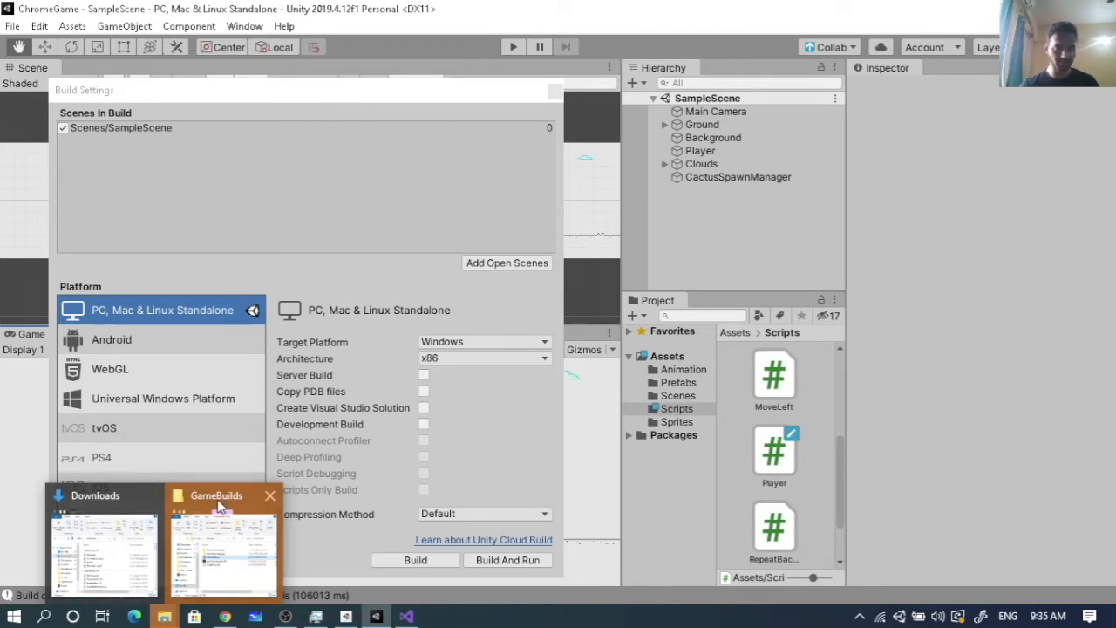
left_click(231, 564)
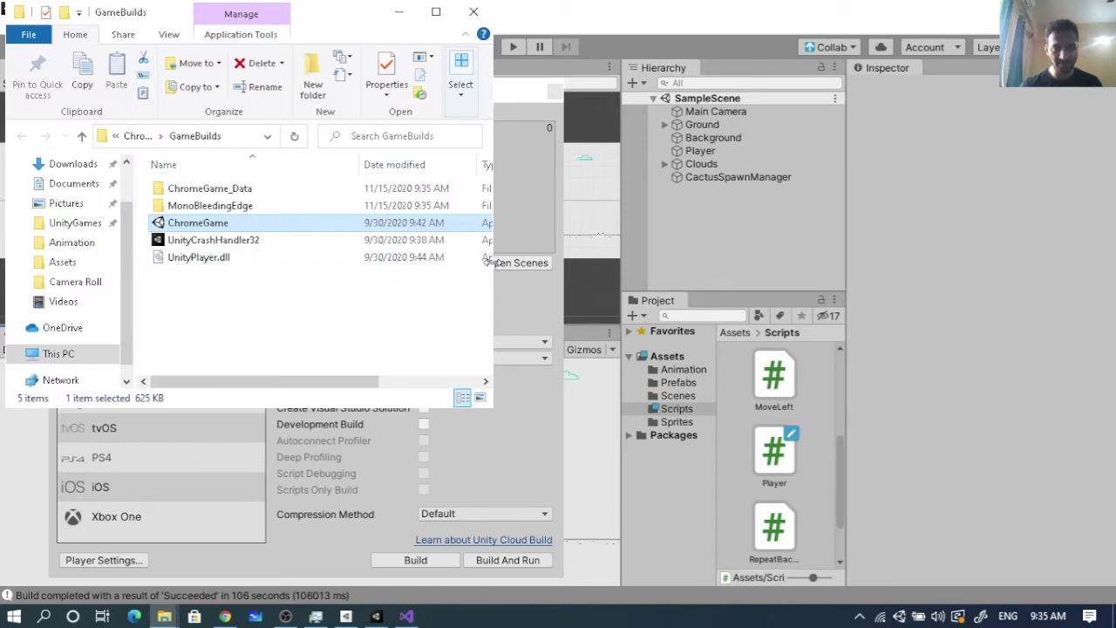
left_click_drag(493, 266, 654, 269)
left_click_drag(829, 300, 836, 304)
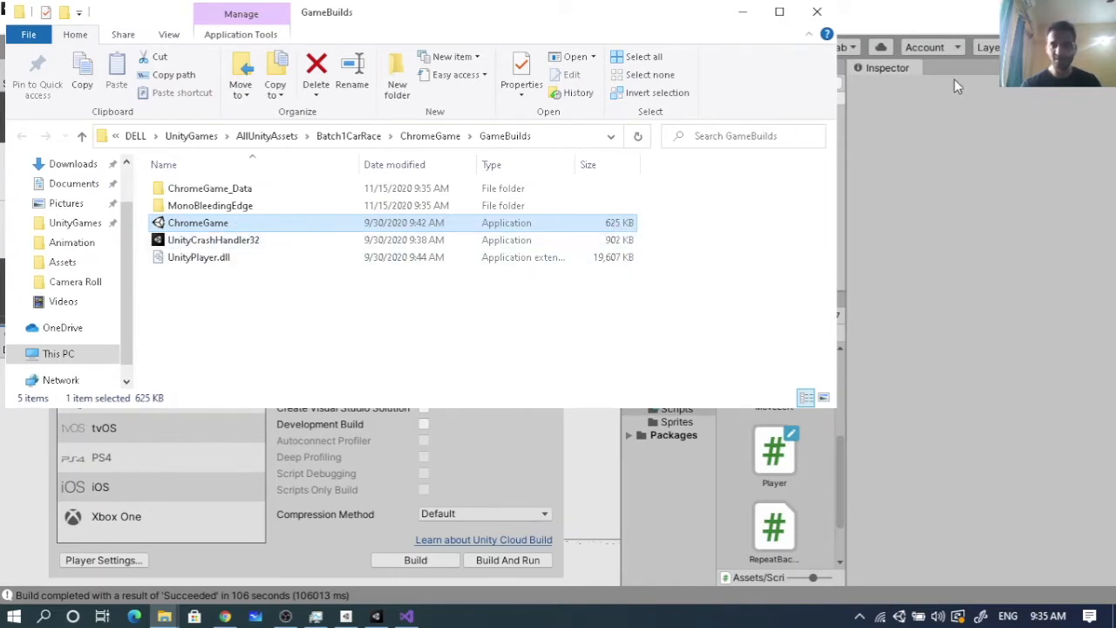
Close the Build Settings and minimize the Unity editor to leave the GameBuilds folder on the desktop.
left_click(932, 25)
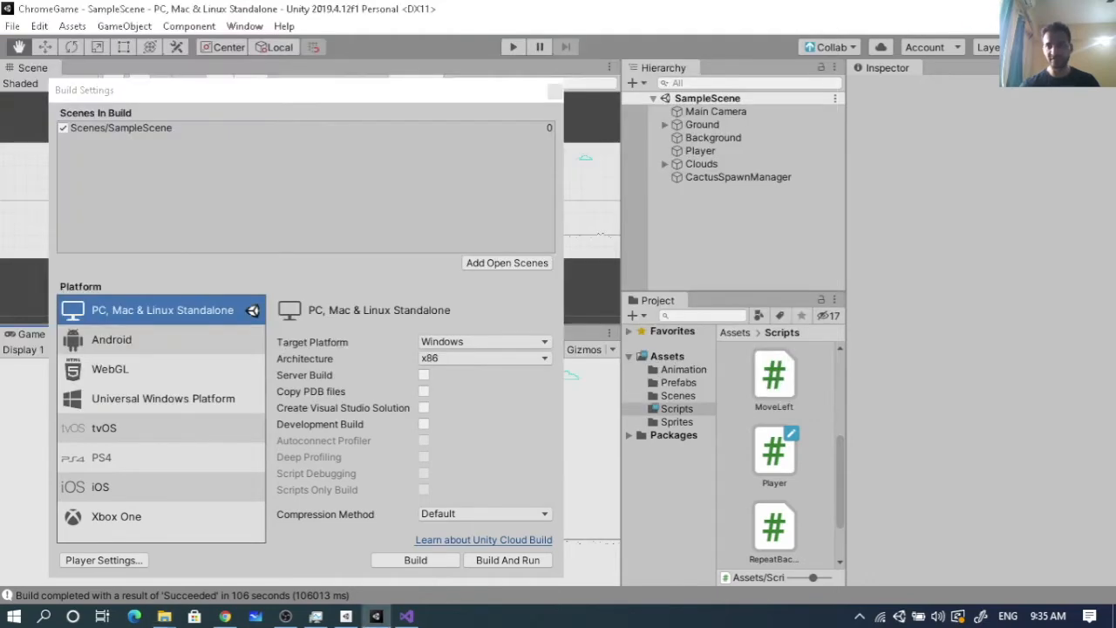
left_click(554, 90)
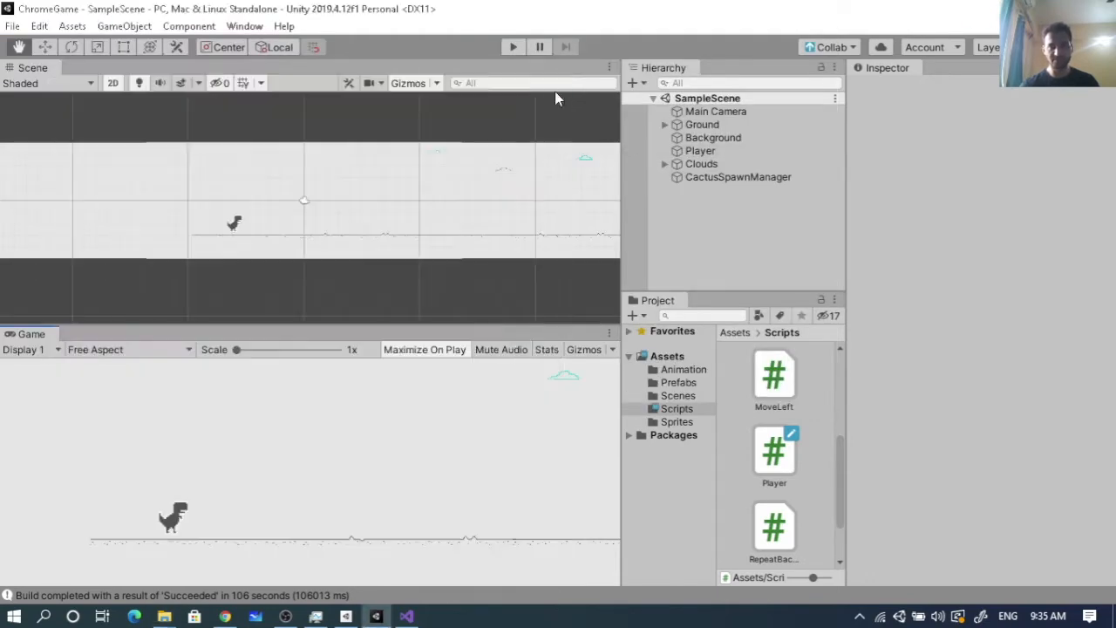
left_click(1022, 10)
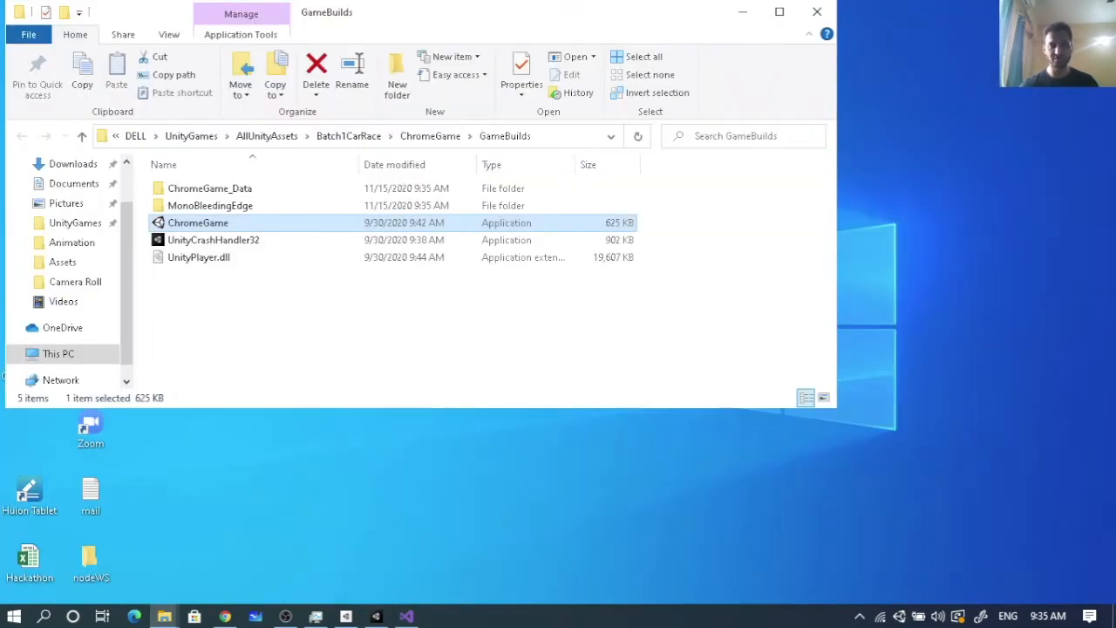
Launch the built ChromeGame application from the GameBuilds folder.
left_click(173, 316)
left_click(195, 224)
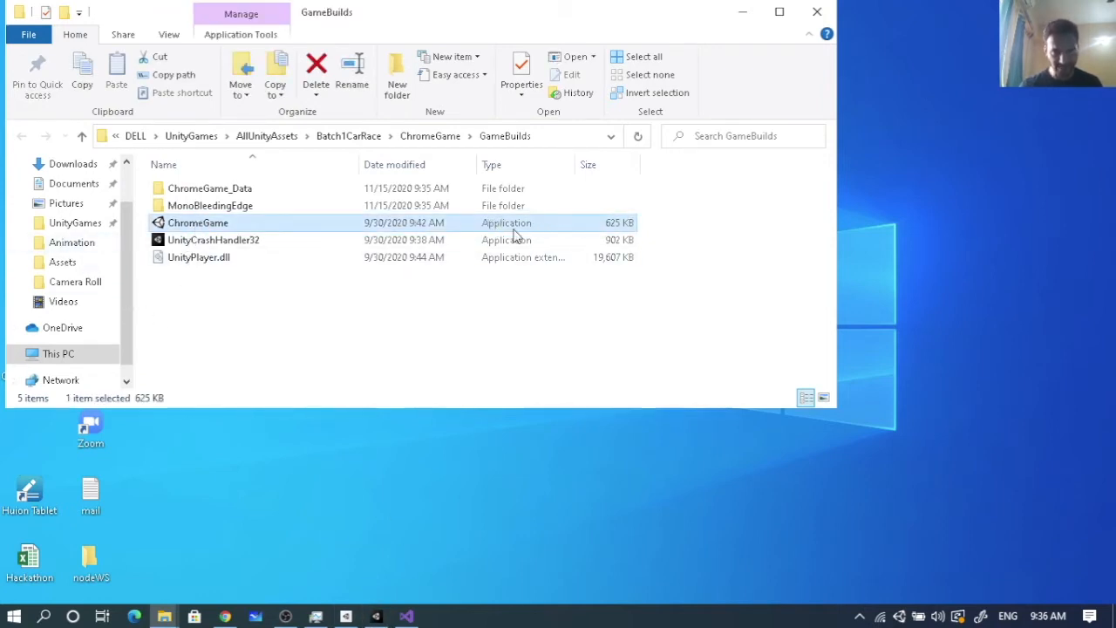
left_click(201, 225)
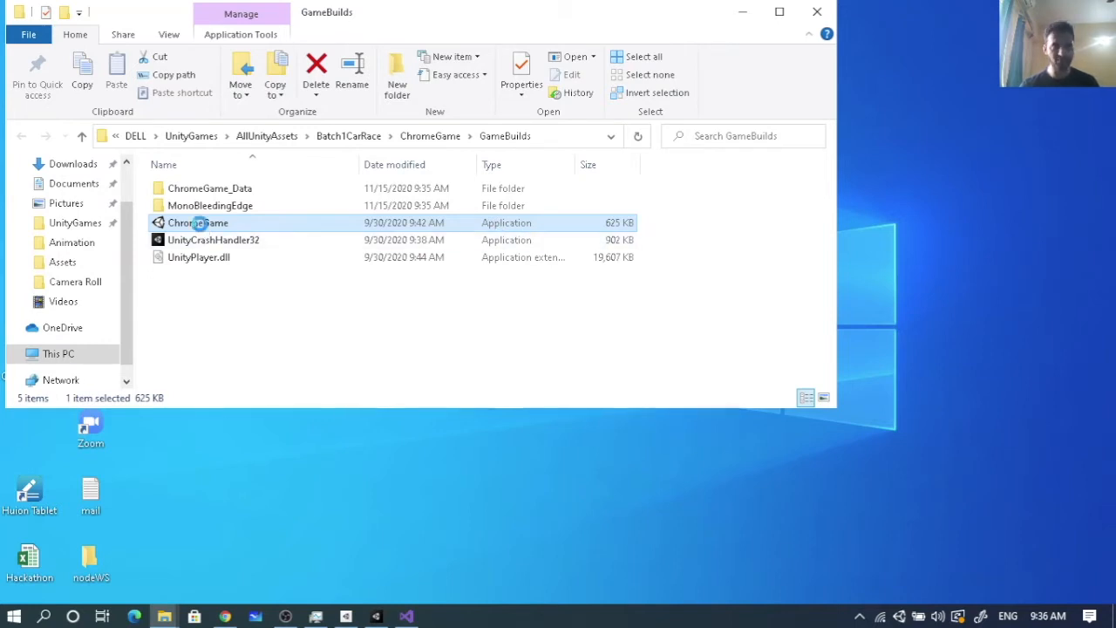
left_click(274, 277)
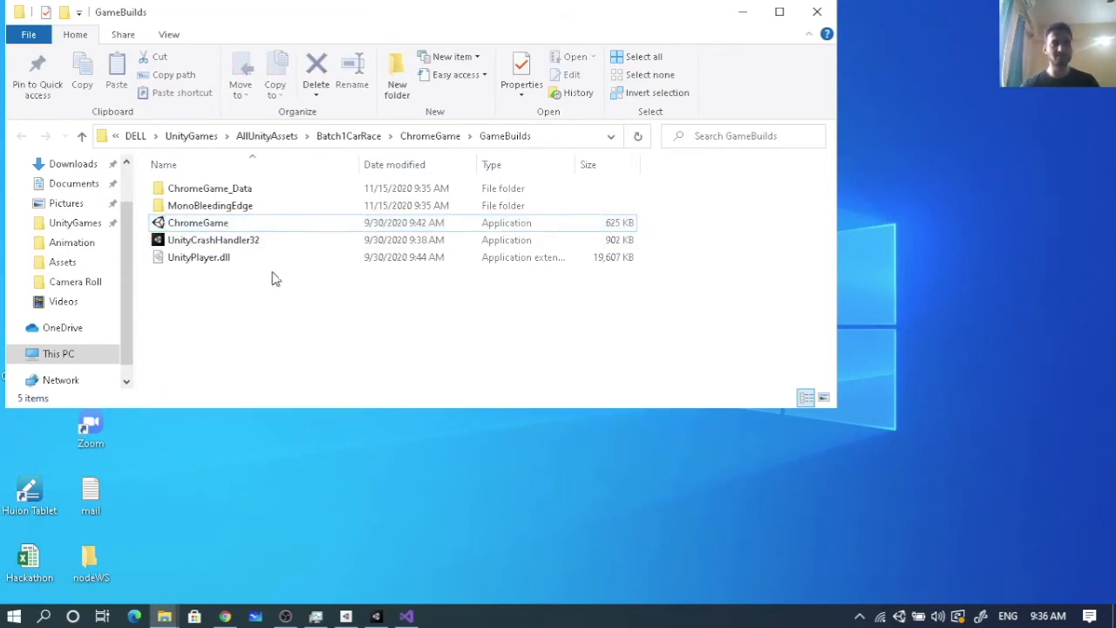
double_click(252, 225)
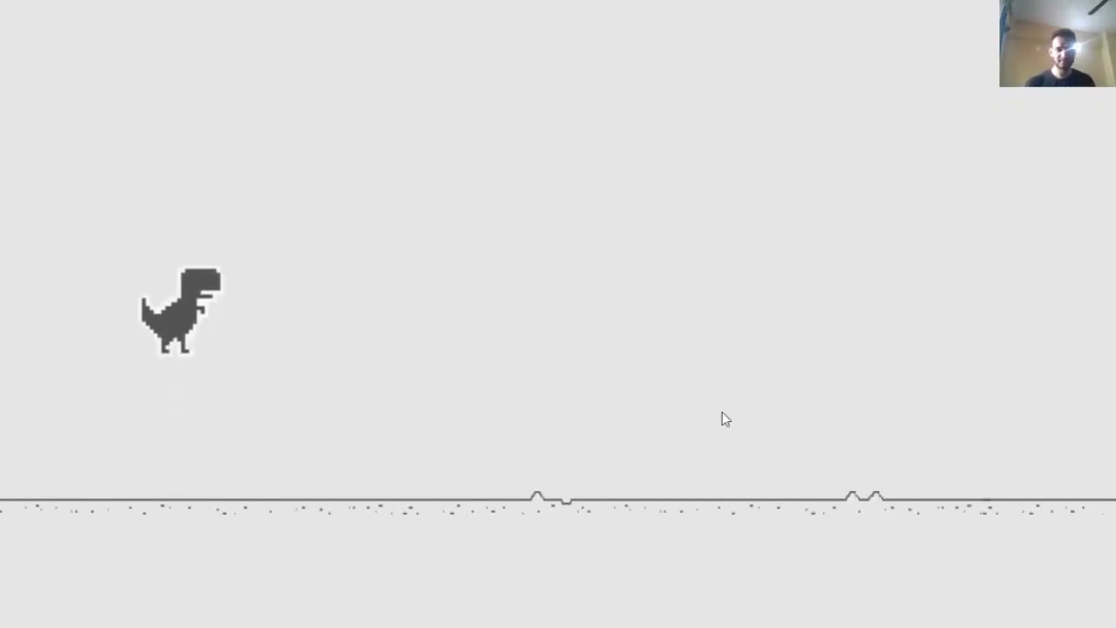
Test the dinosaur's jumps against the cacti in the standalone game and lower the system volume.
key("space")
key("XF86AudioLowerVolume")
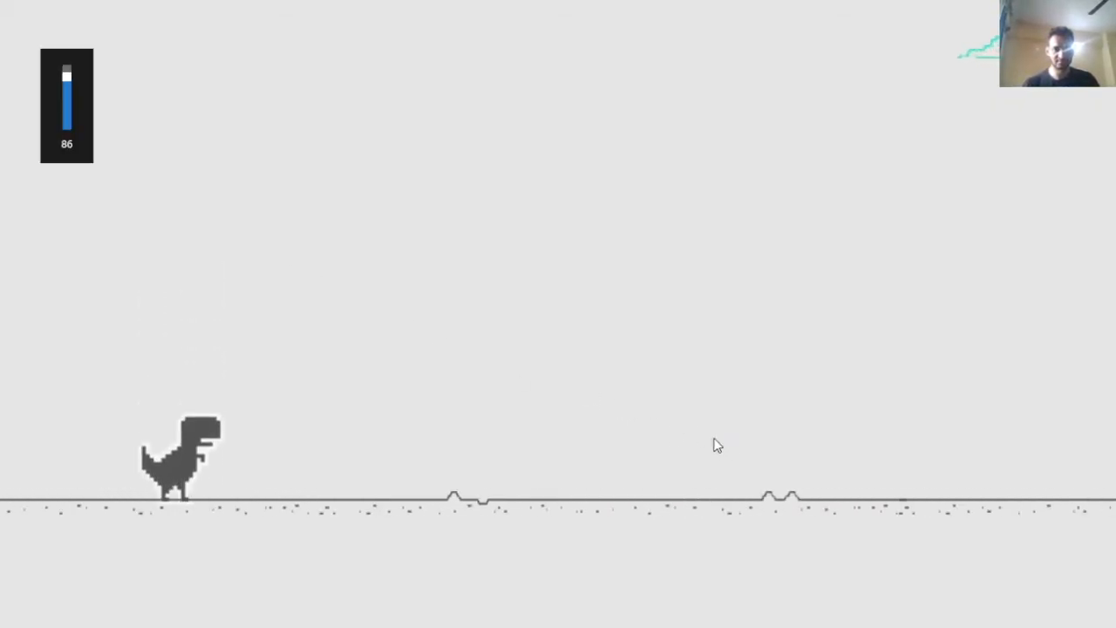
key("space")
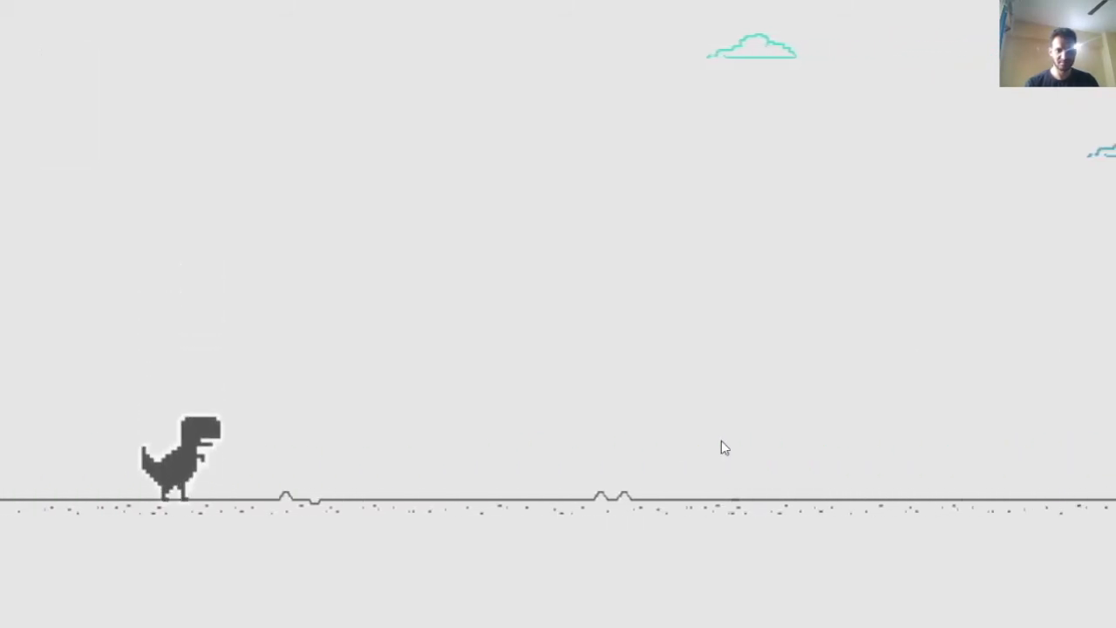
key("space")
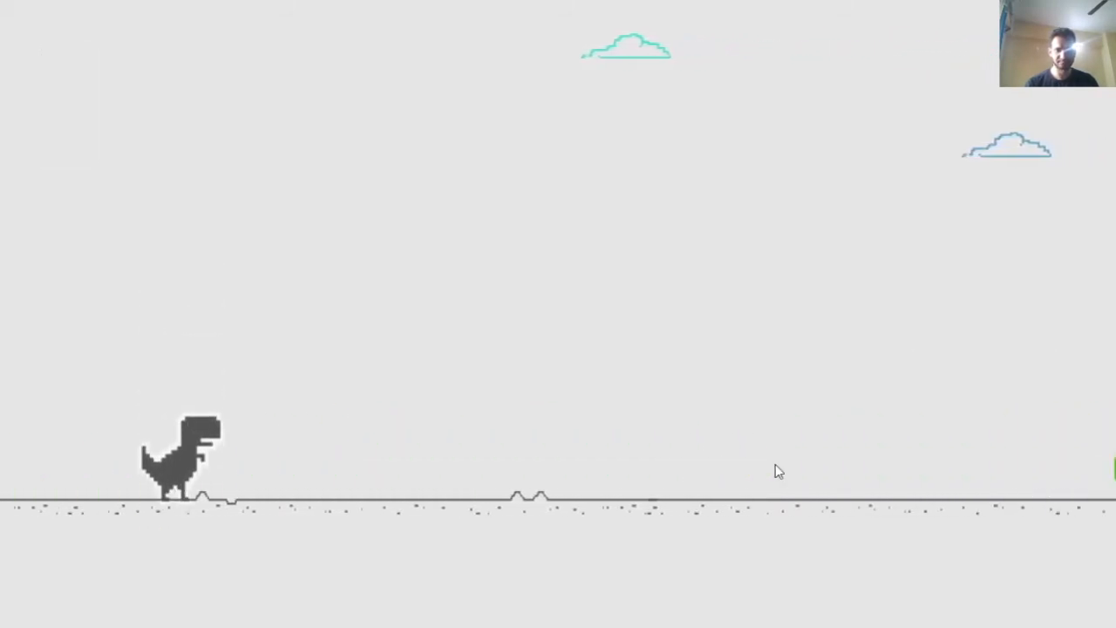
key("space")
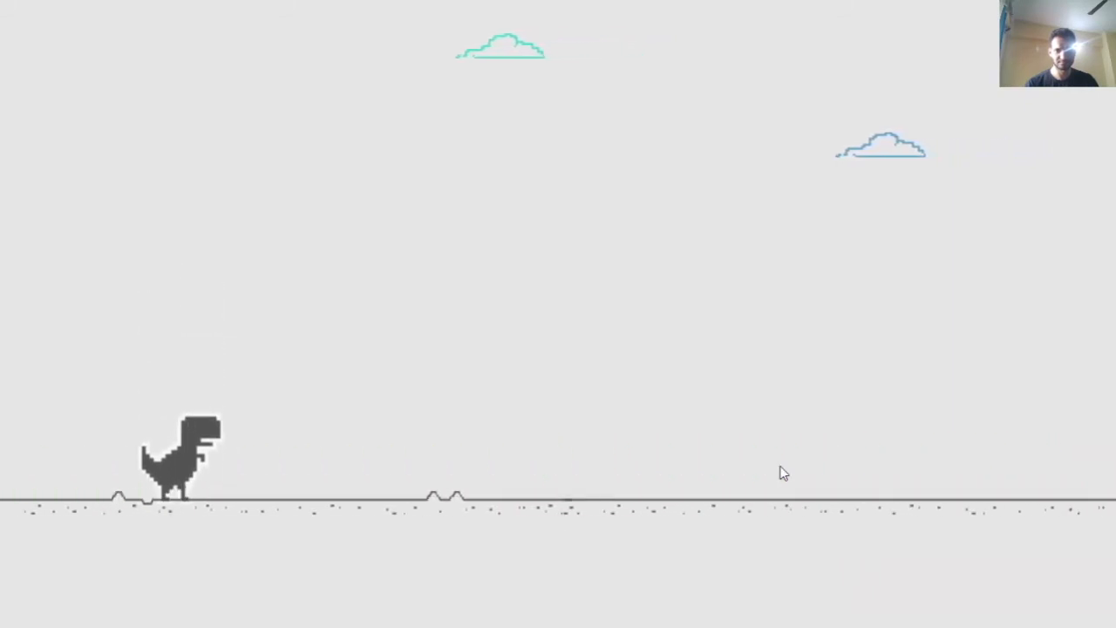
key("space")
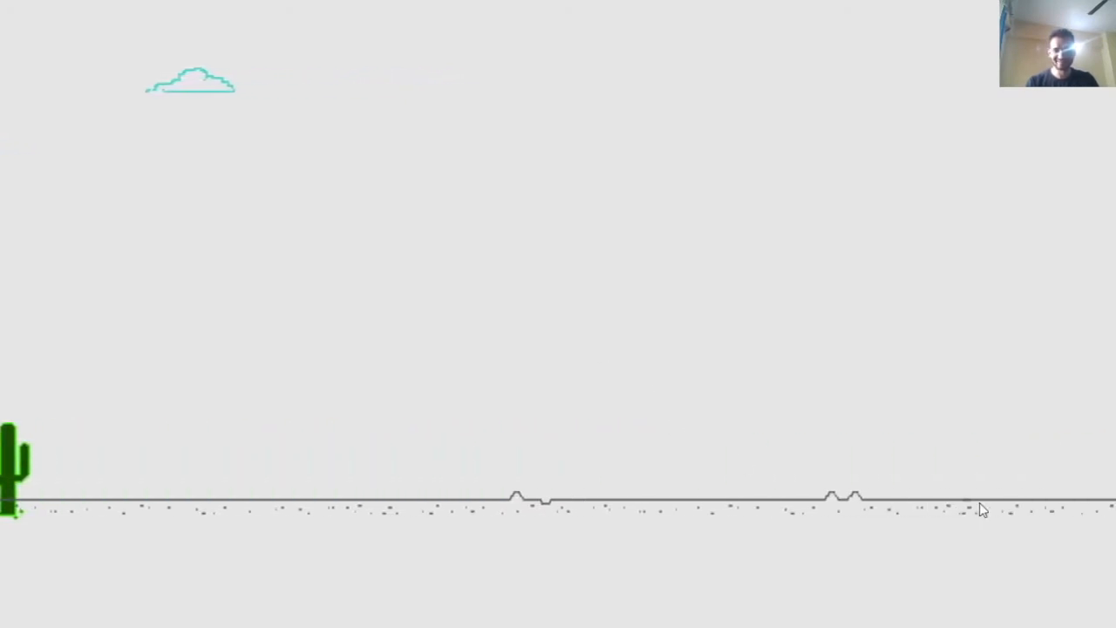
key("alt+Tab")
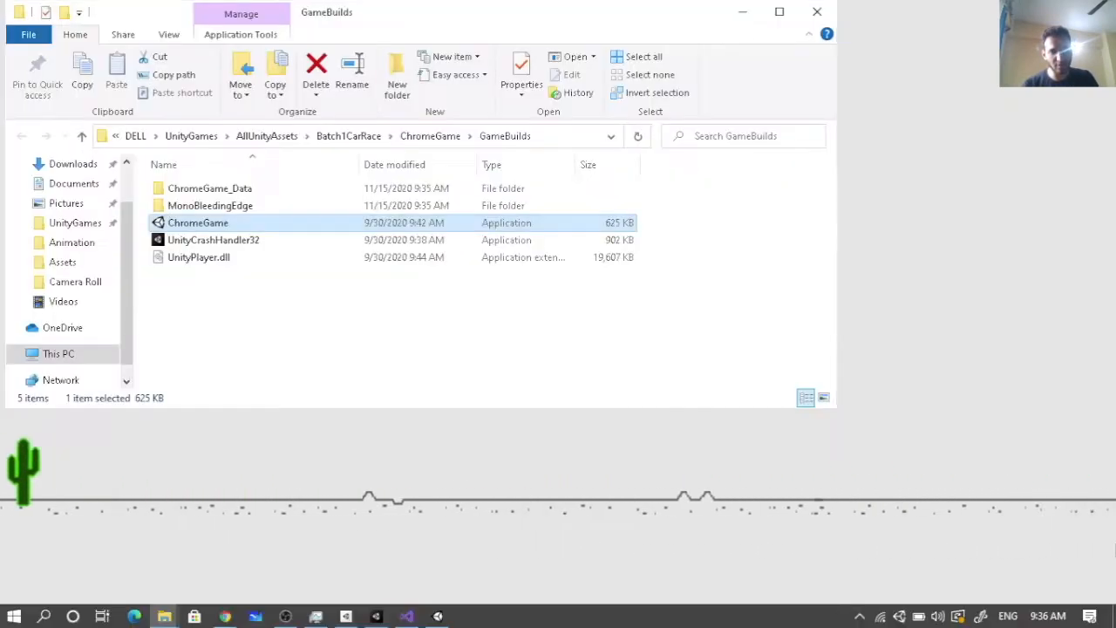
key("alt+Tab")
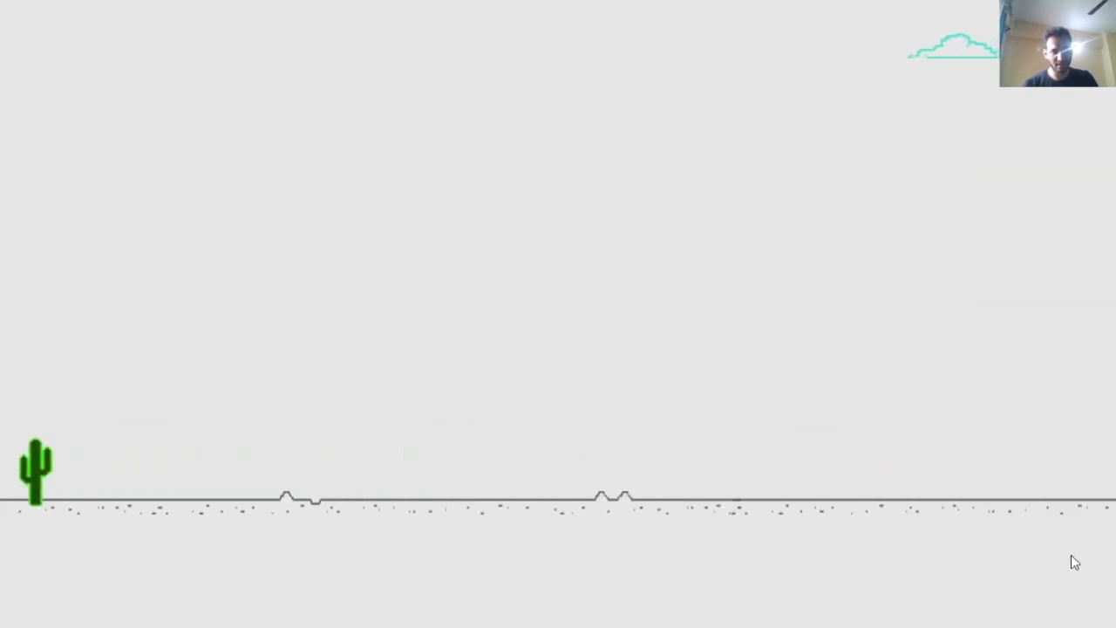
key("alt+Tab")
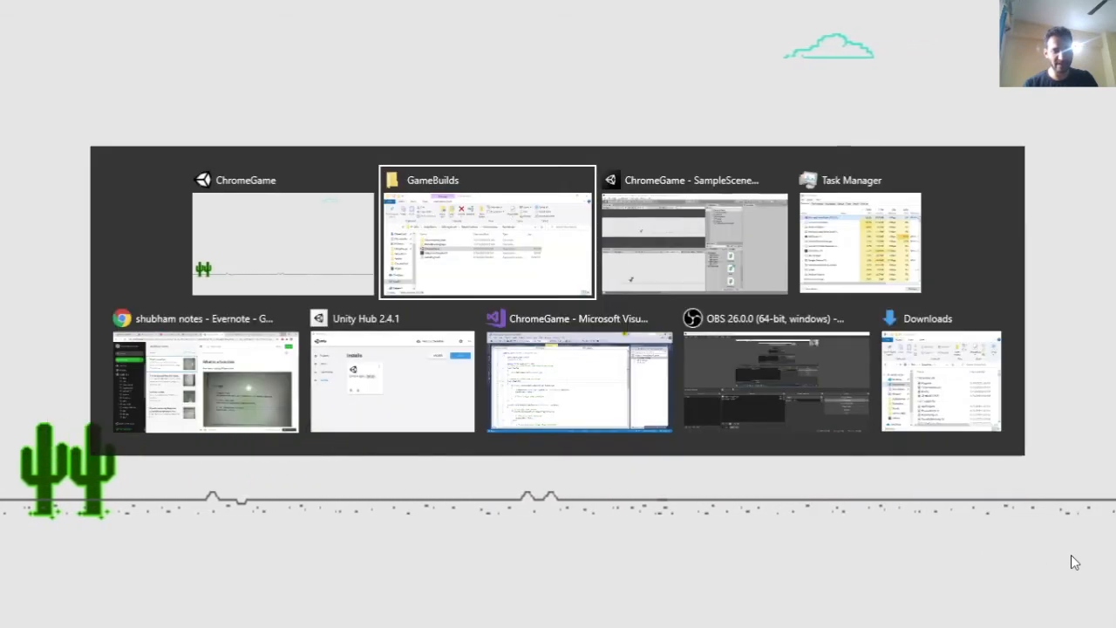
key("alt+Tab")
key("alt+Tab")
key("alt+Tab")
key("alt+Tab")
key("alt+Tab")
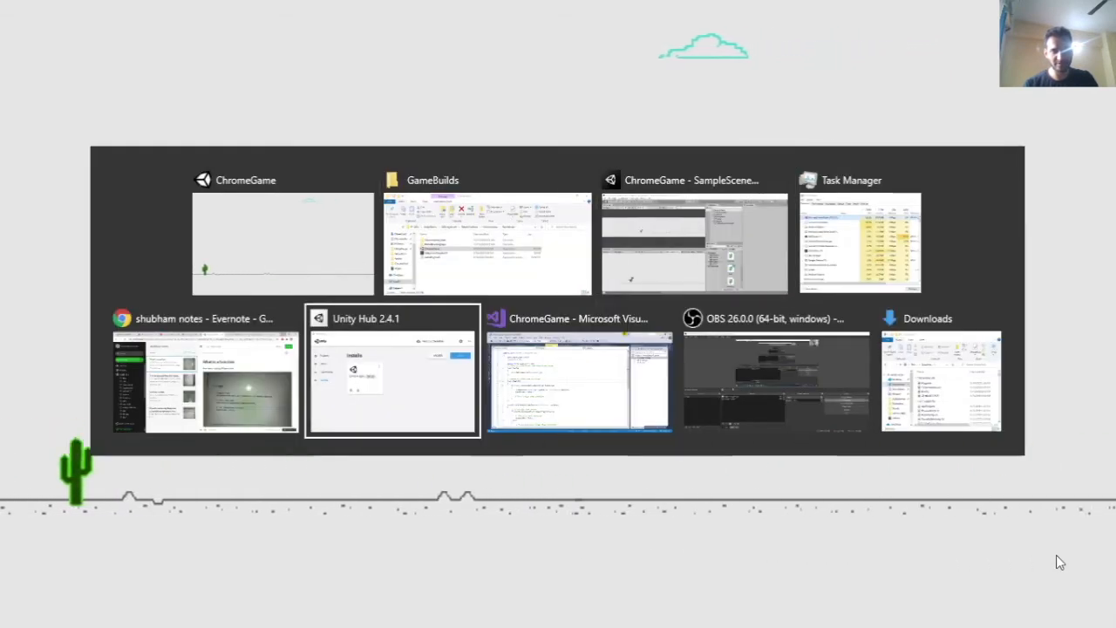
key("alt+Tab")
key("alt+Tab")
key("alt+Tab")
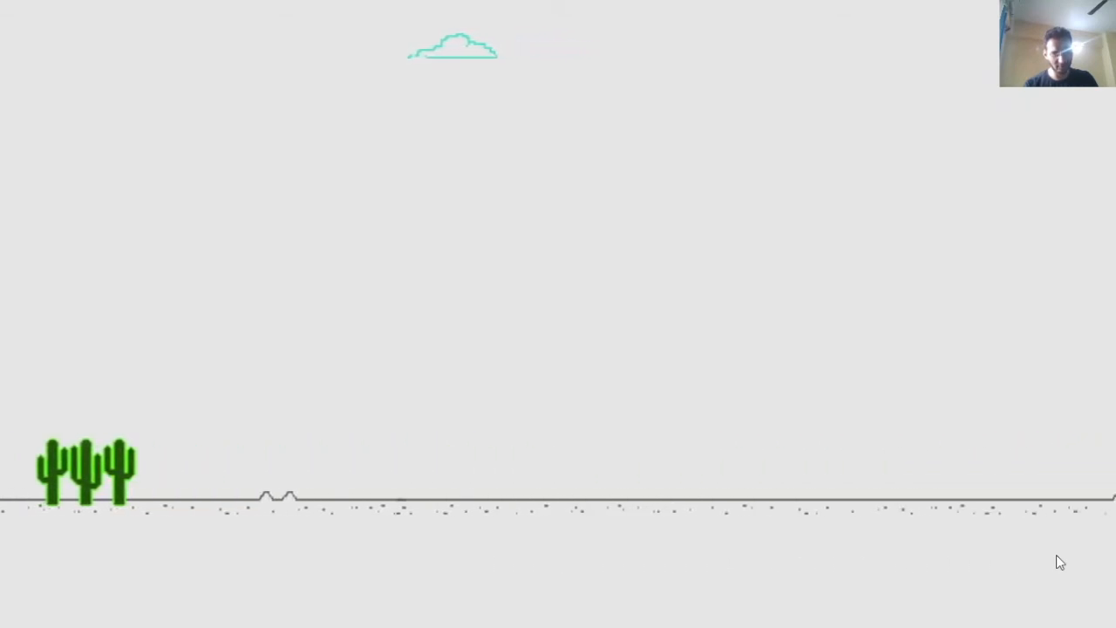
Switch from the full-screen game to the GameBuilds folder and close the running ChromeGame application.
key("alt+Tab")
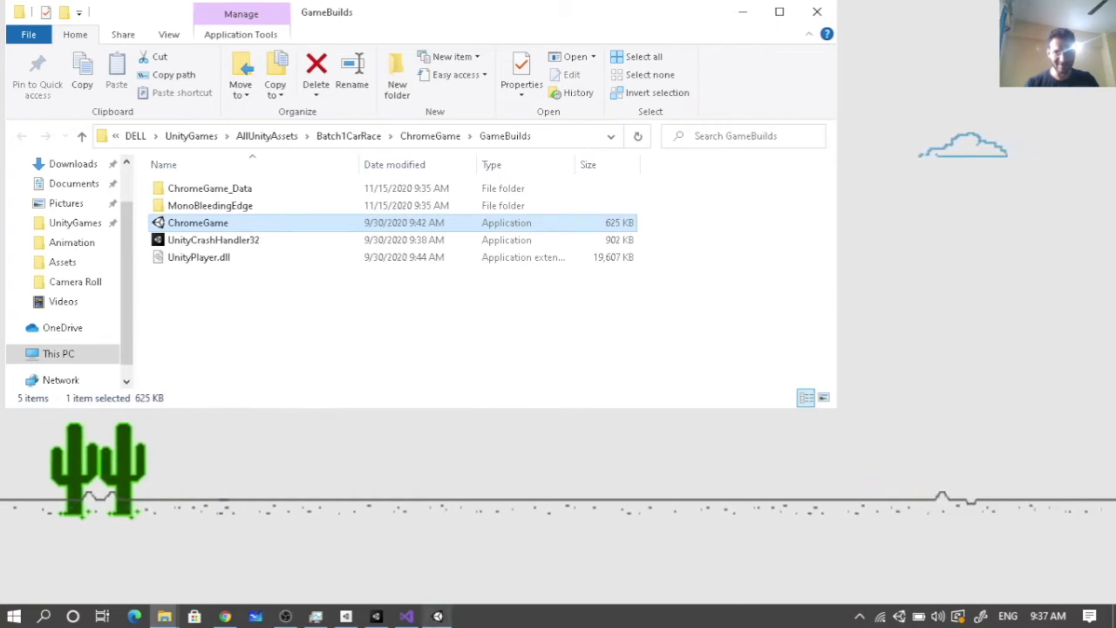
left_click(439, 616)
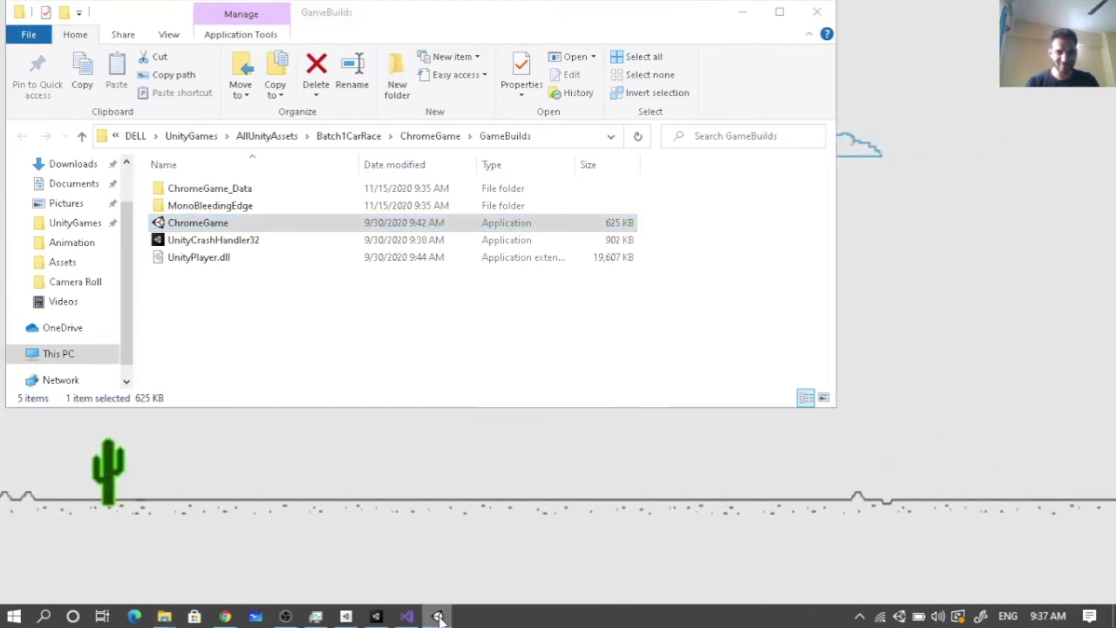
right_click(439, 616)
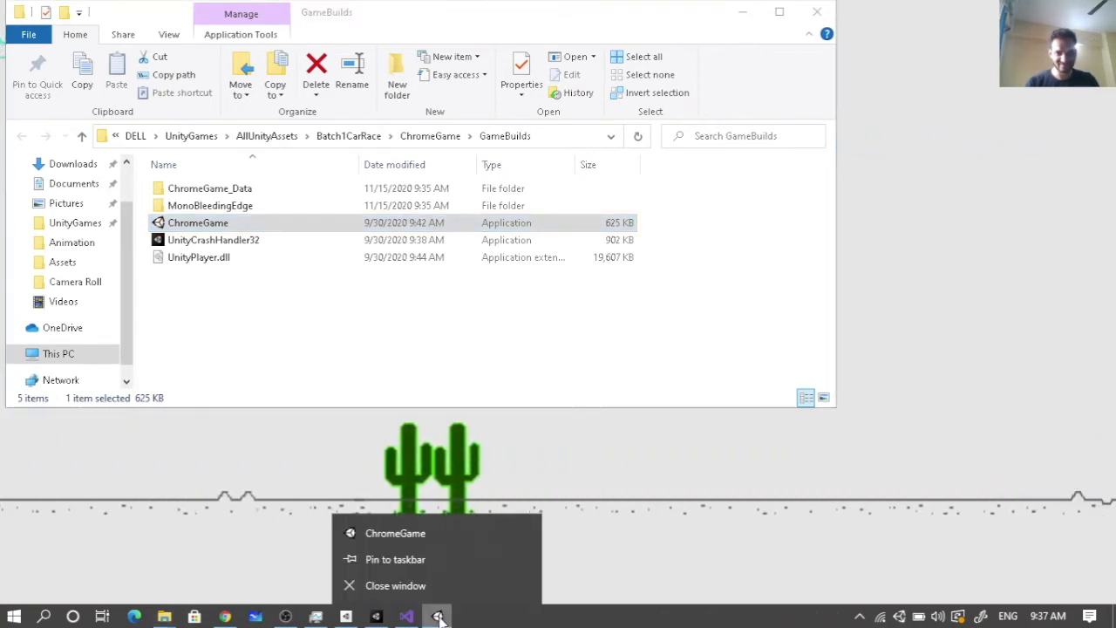
left_click(406, 585)
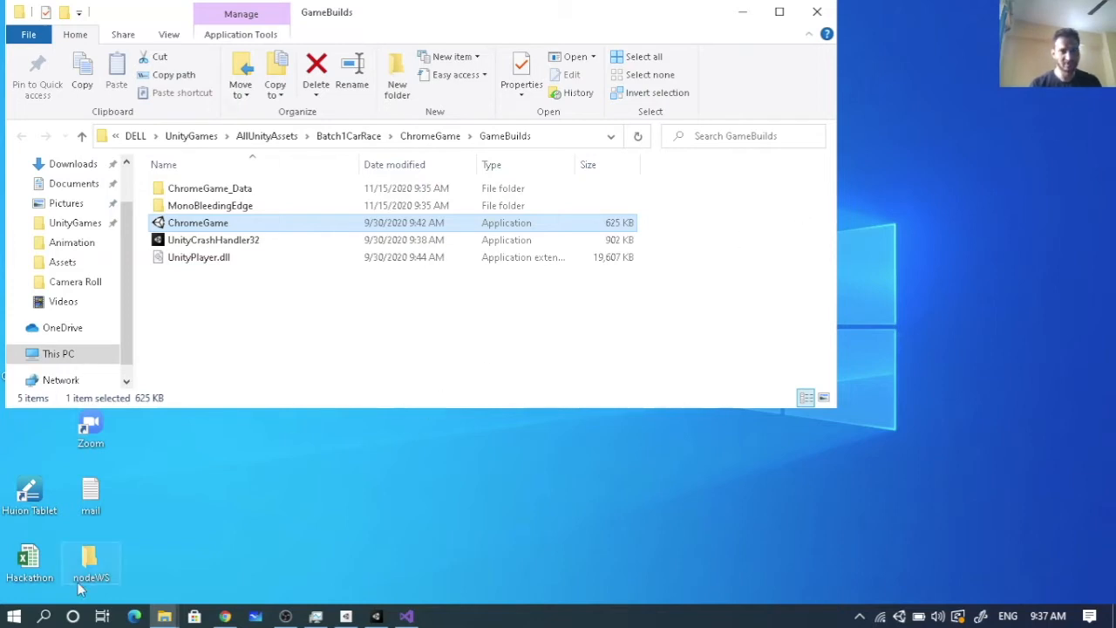
Switch to the ChromeGame project in the Unity editor.
left_click(303, 566)
left_click(346, 617)
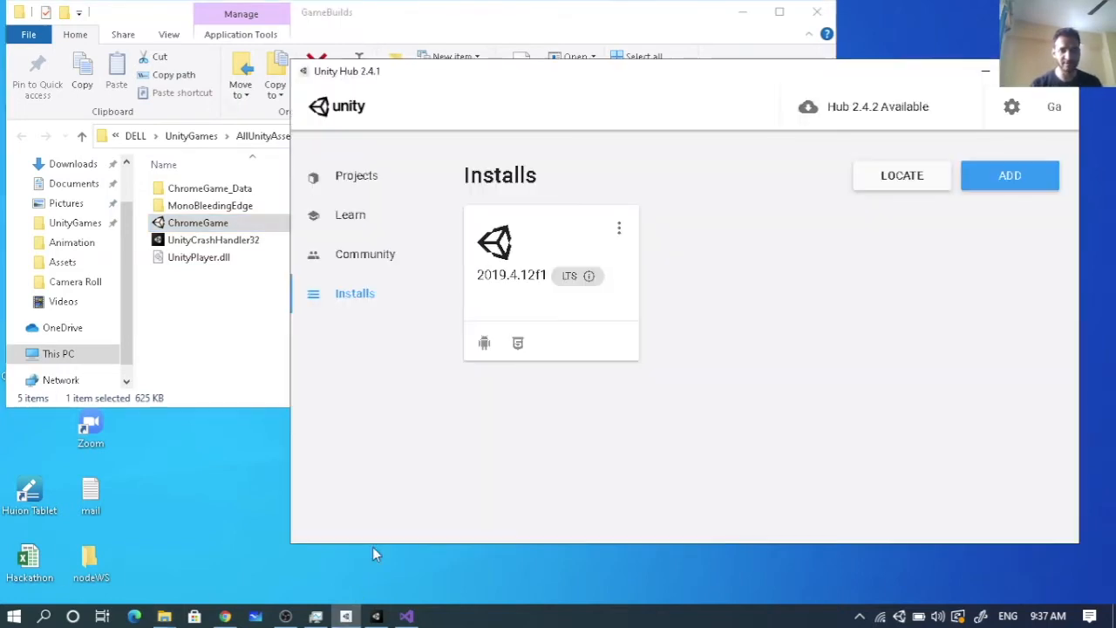
left_click(377, 616)
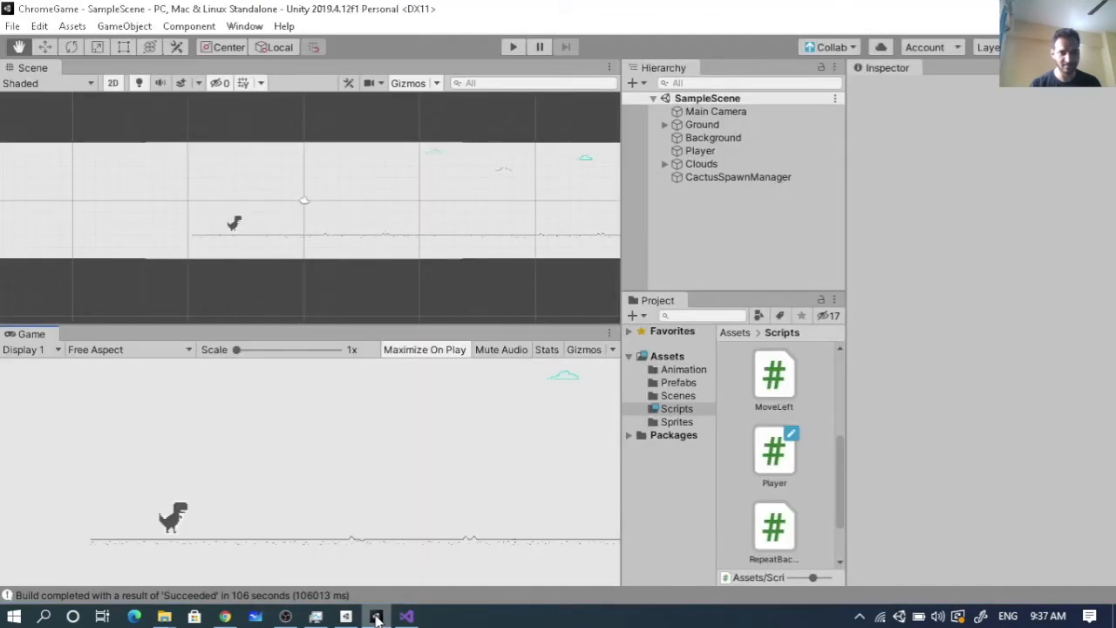
Review the standalone Player's resolution and presentation options in the Project Settings and close the window.
left_click(38, 27)
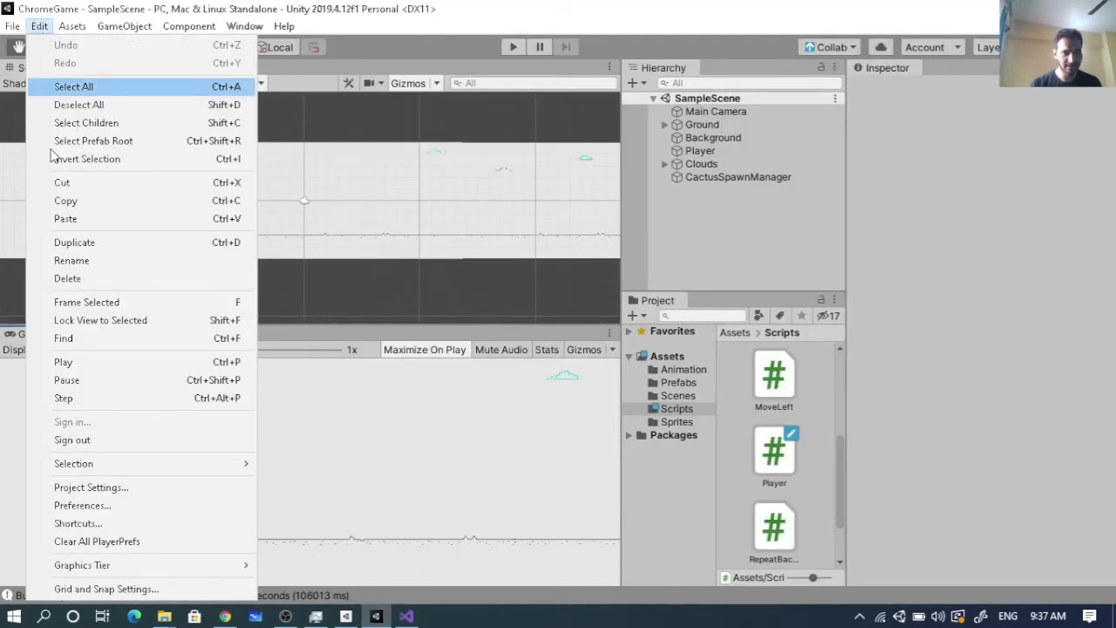
left_click(83, 490)
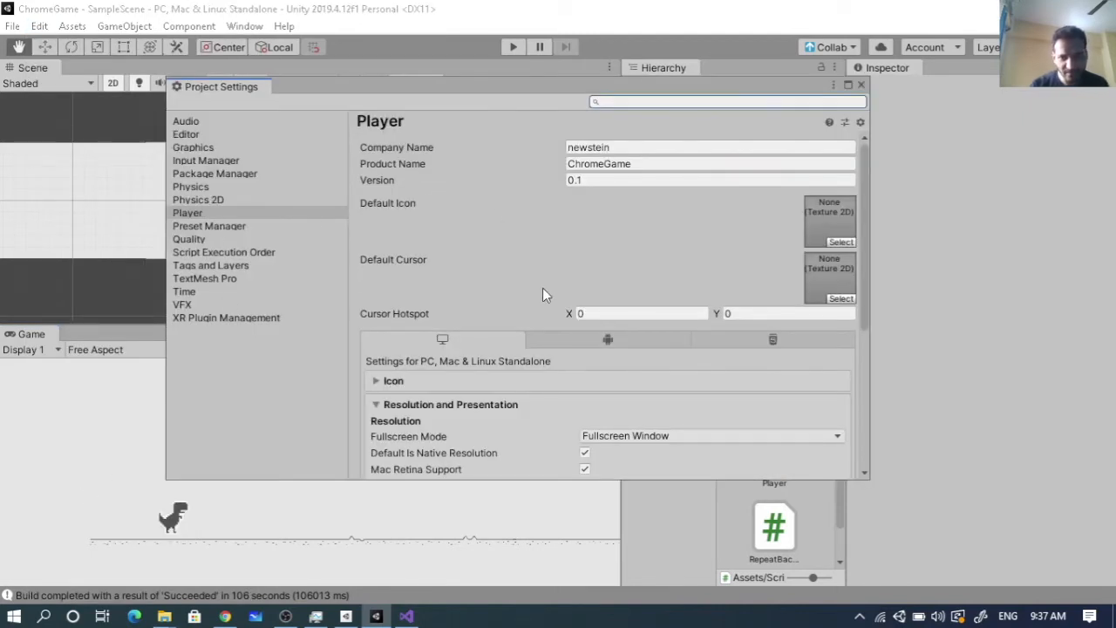
scroll(542, 295, "down", 3)
scroll(475, 277, "down", 2)
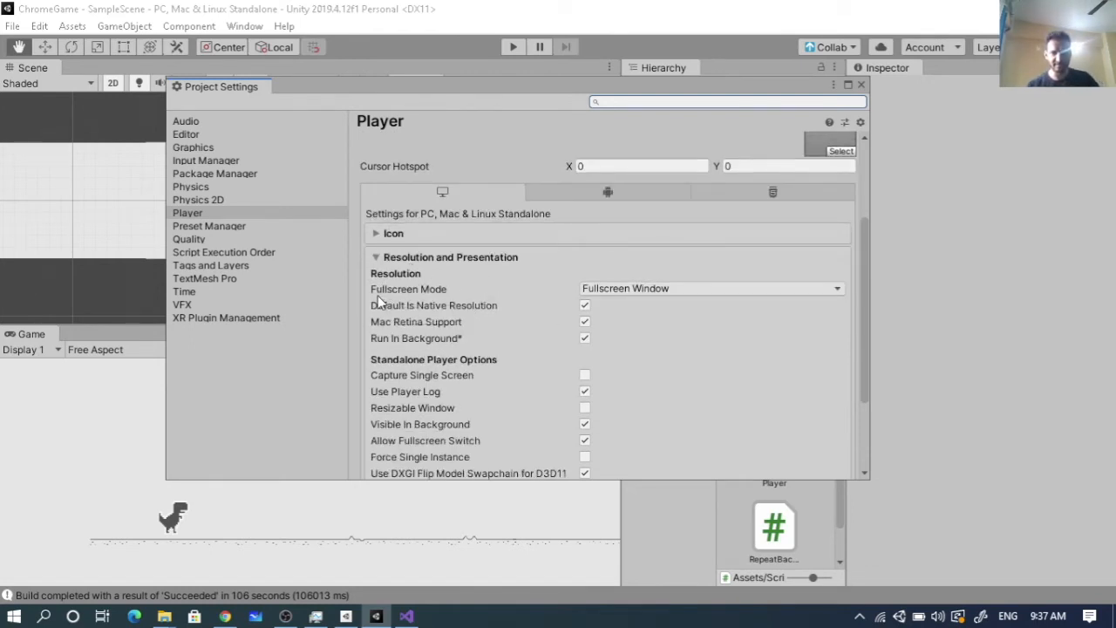
scroll(451, 270, "up", 5)
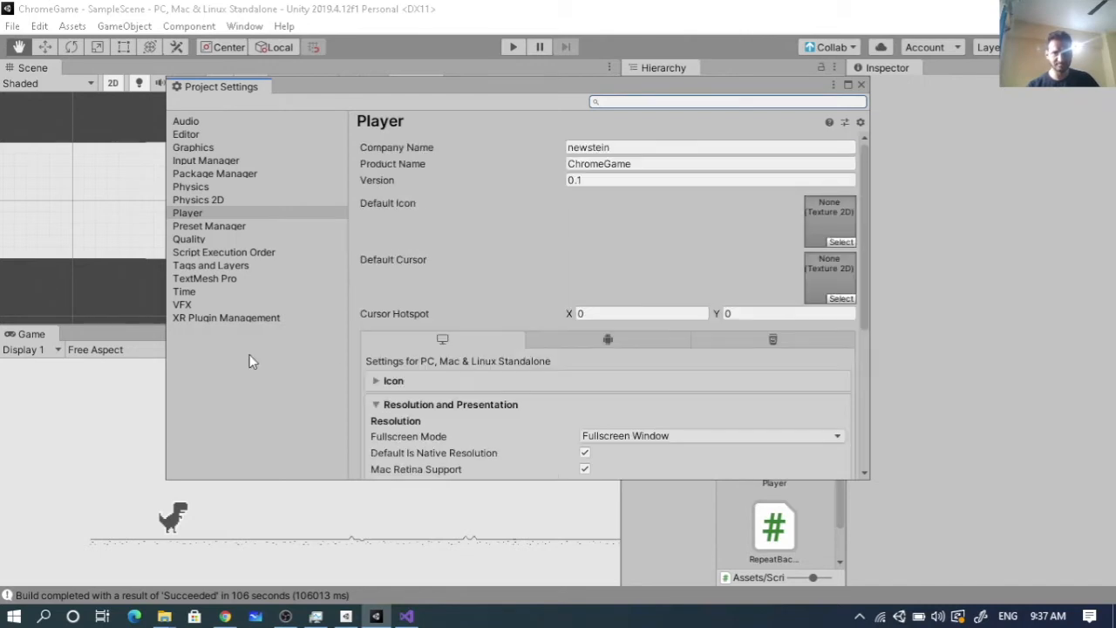
left_click(861, 85)
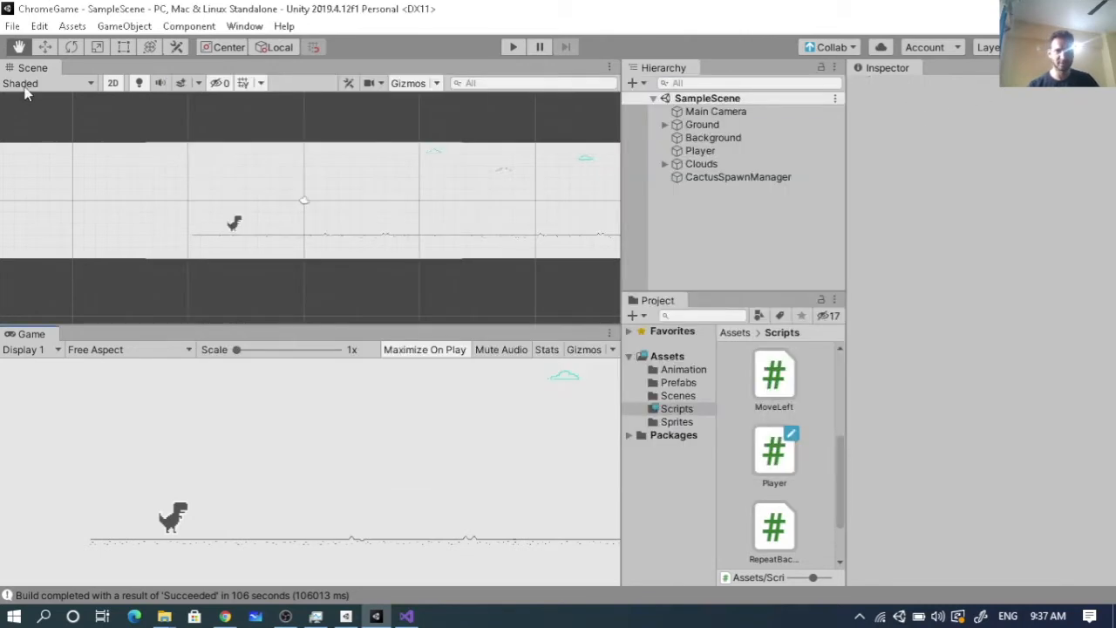
Set the Fullscreen Mode to Windowed in the Player project settings for PC, Mac & Linux Standalone.
left_click(38, 27)
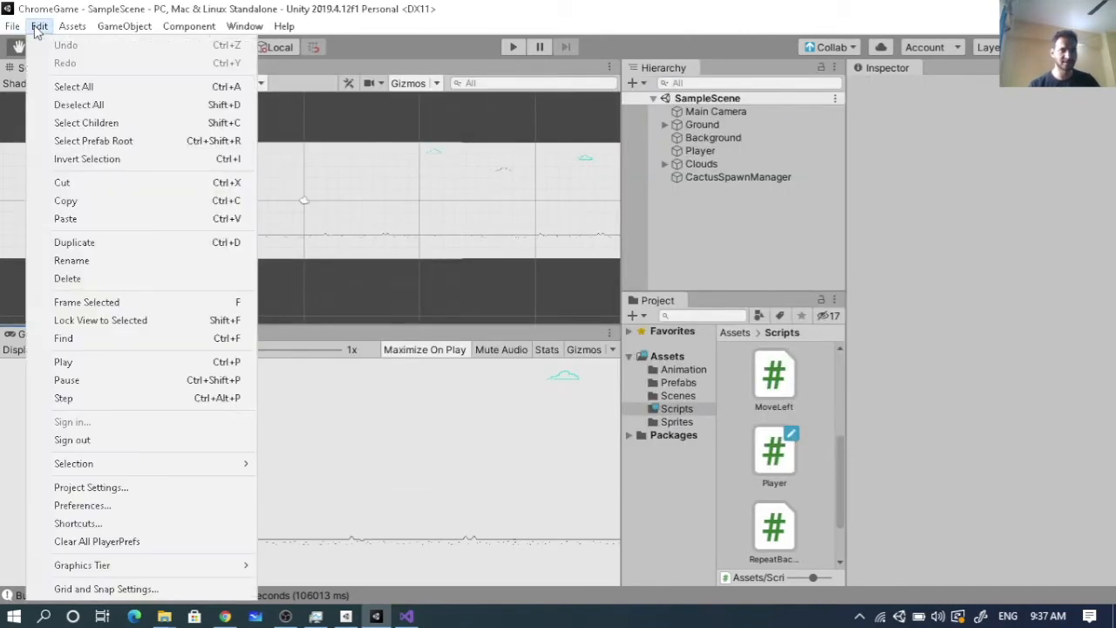
left_click(90, 488)
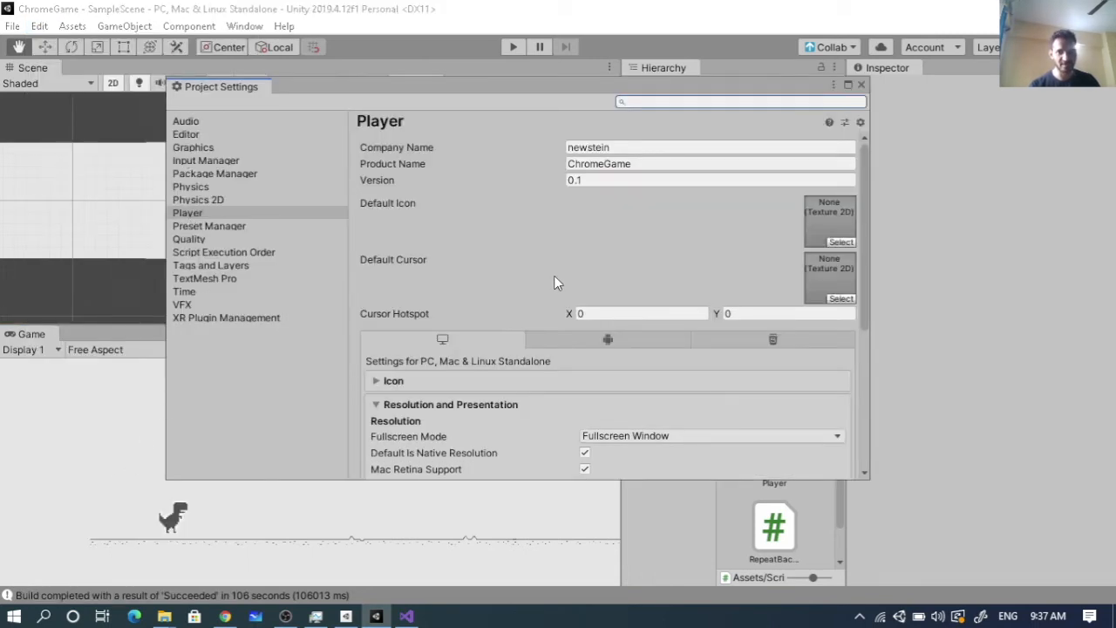
scroll(549, 288, "down", 3)
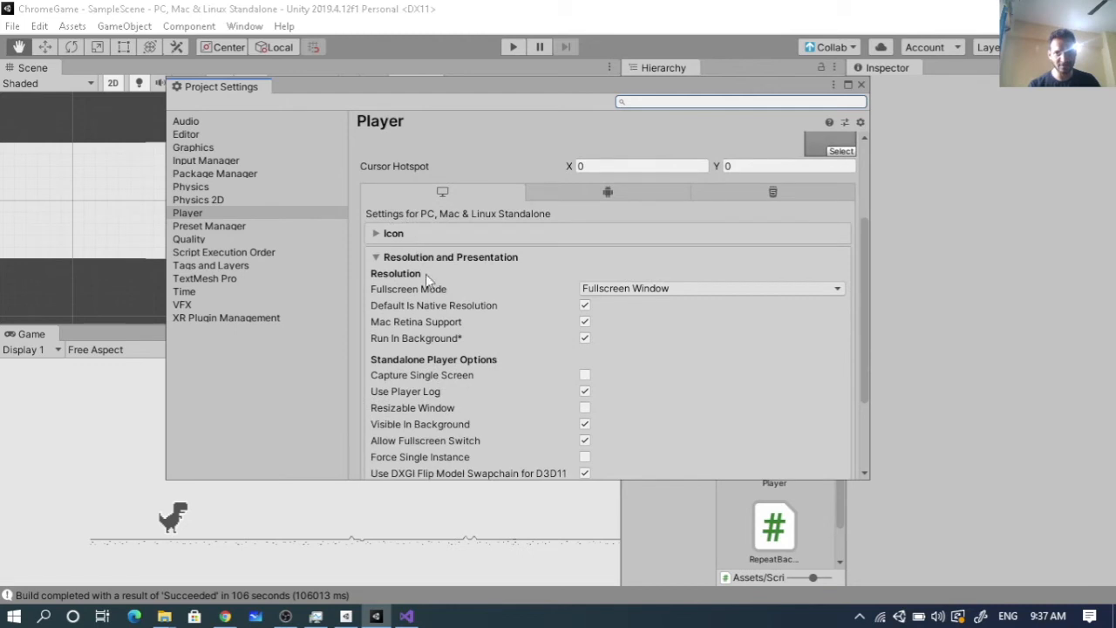
scroll(431, 296, "down", 3)
scroll(443, 359, "up", 3)
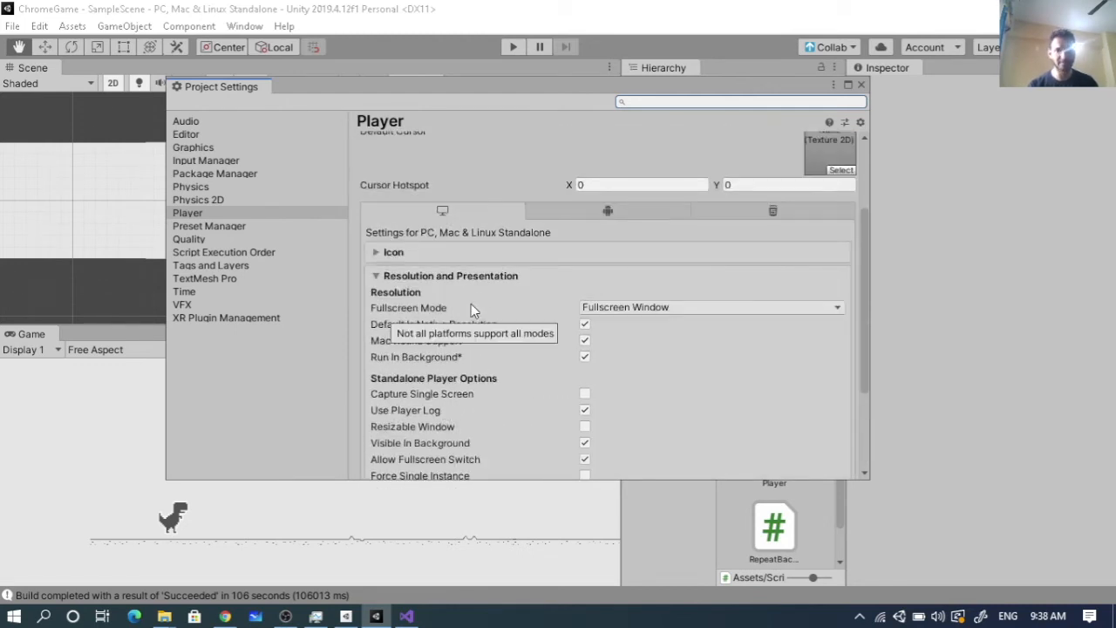
left_click(665, 308)
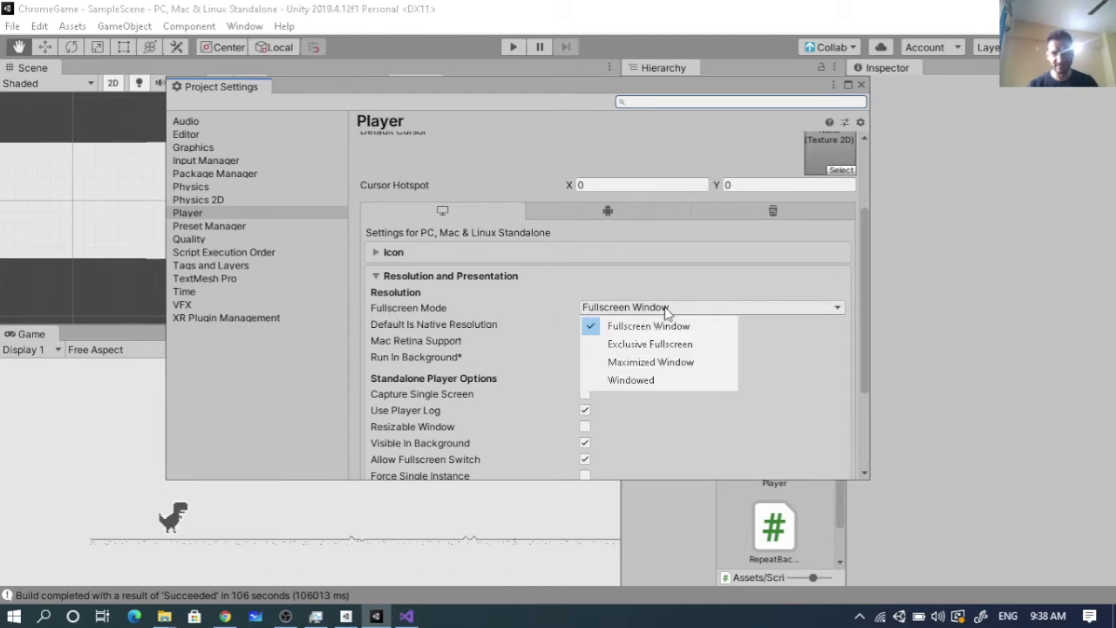
left_click(630, 382)
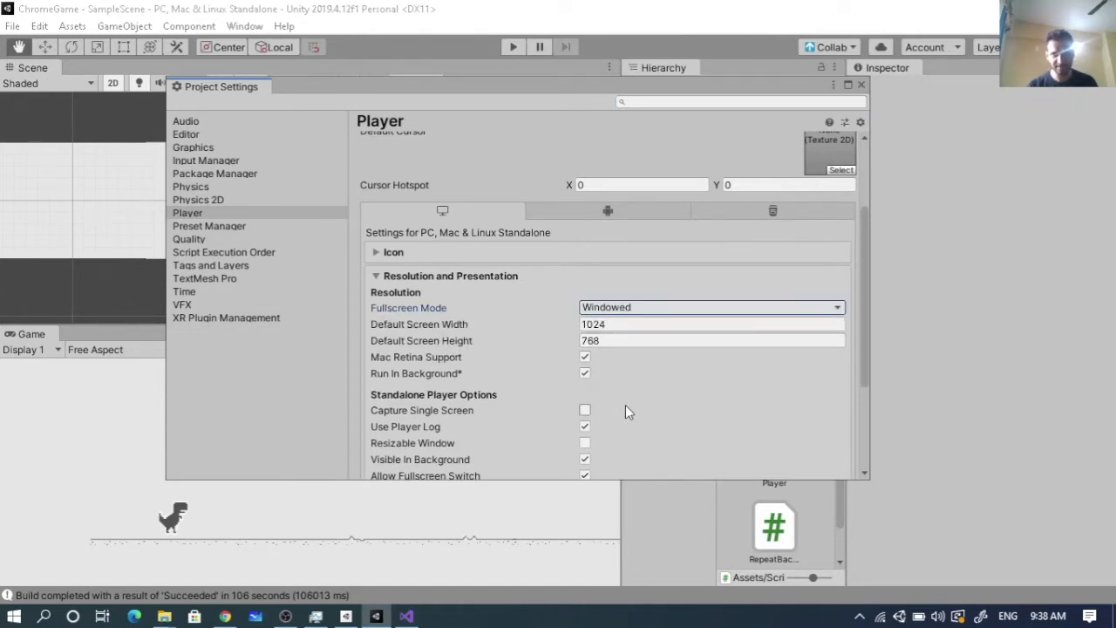
Enable Resizable Window in the Standalone Player Options and close the Project Settings.
scroll(672, 422, "down", 3)
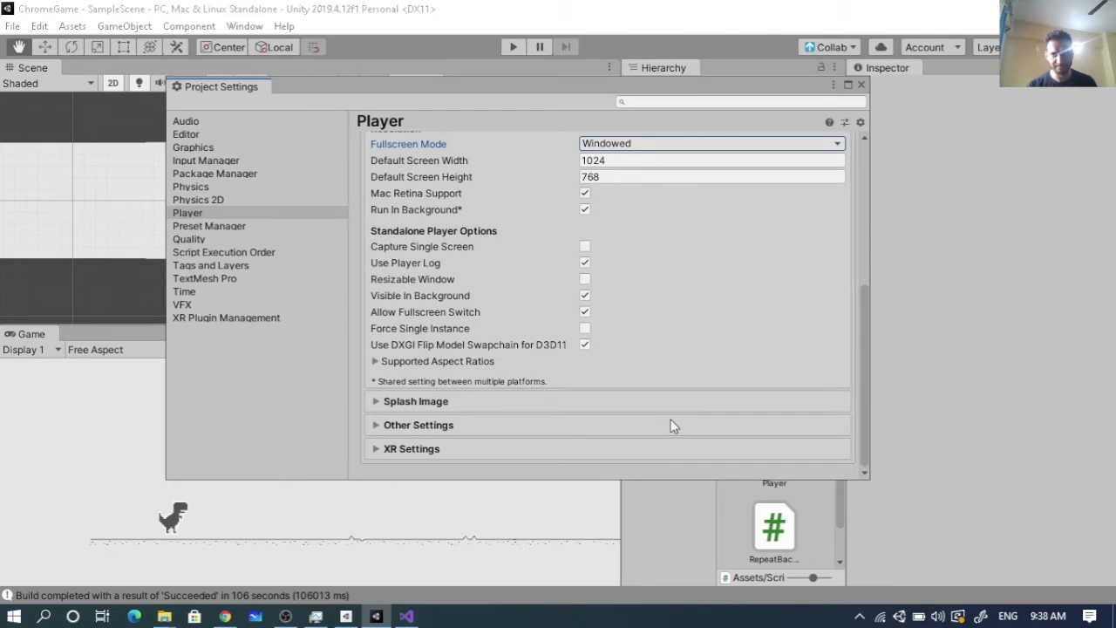
scroll(669, 422, "up", 3)
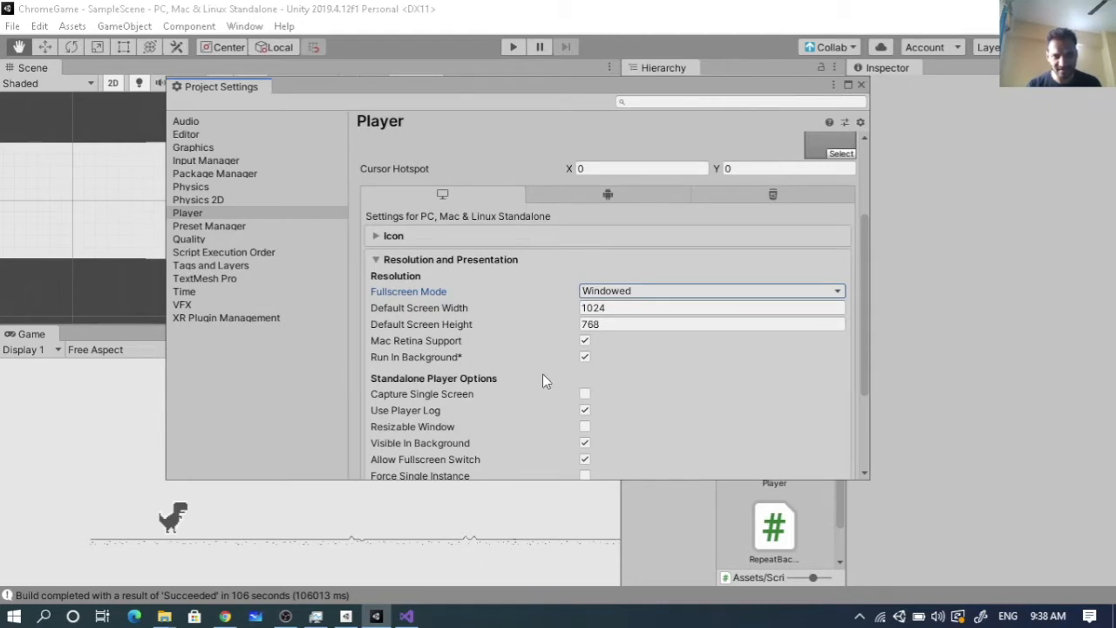
scroll(513, 394, "down", 1)
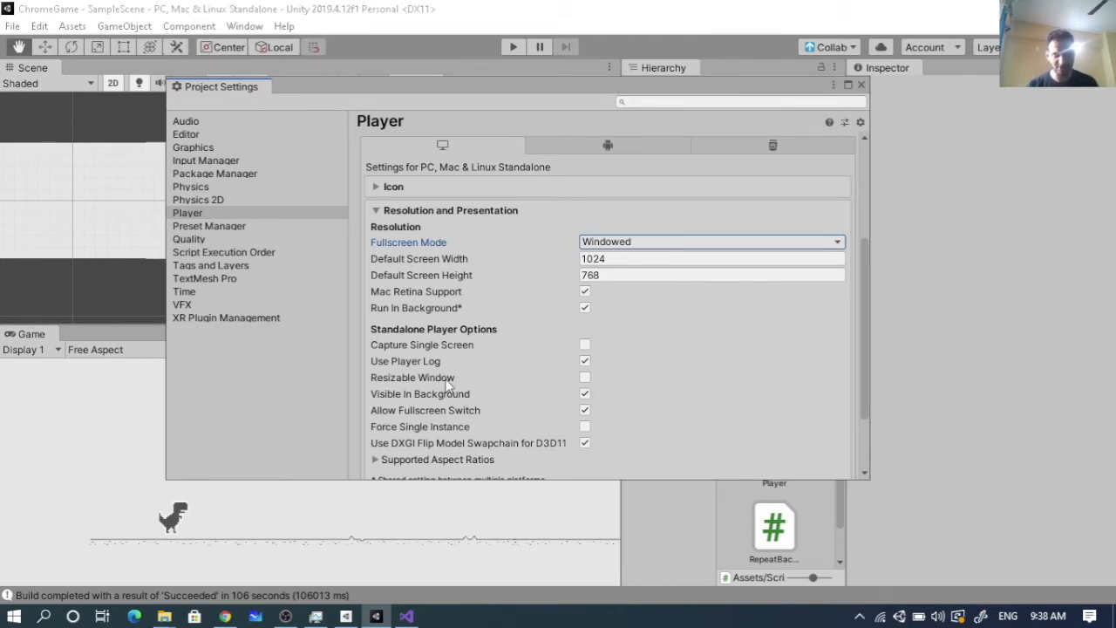
left_click(584, 379)
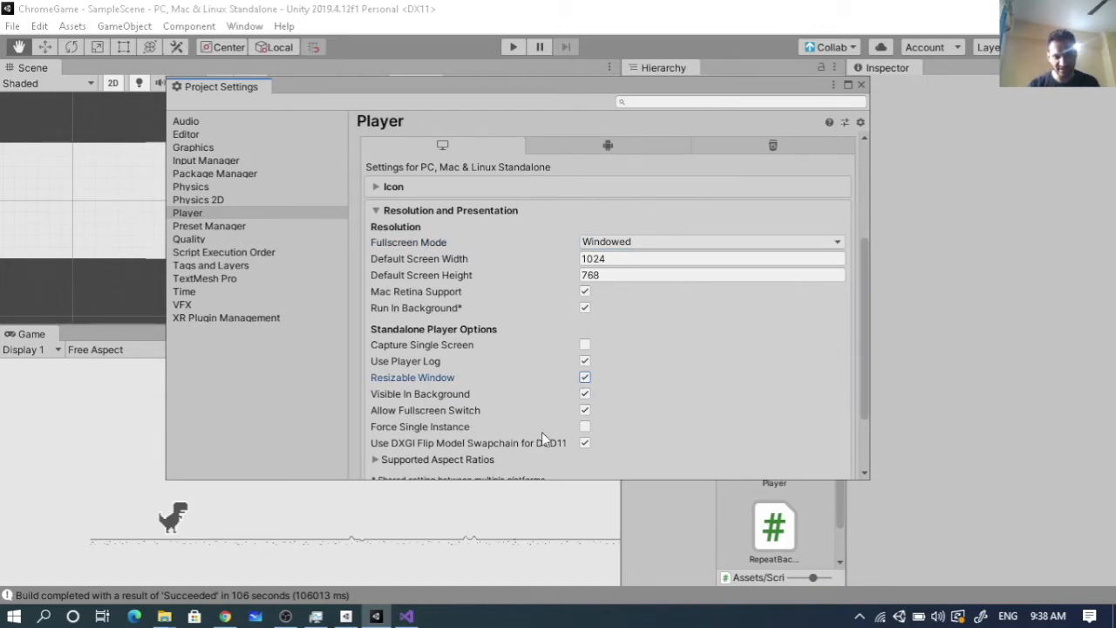
scroll(541, 440, "down", 3)
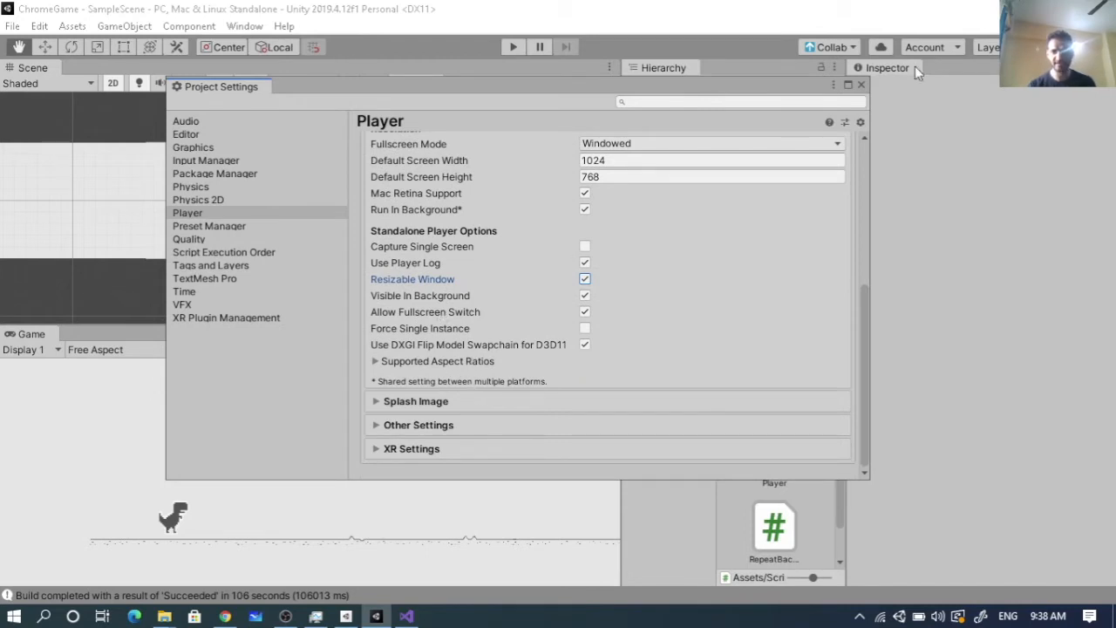
left_click(862, 85)
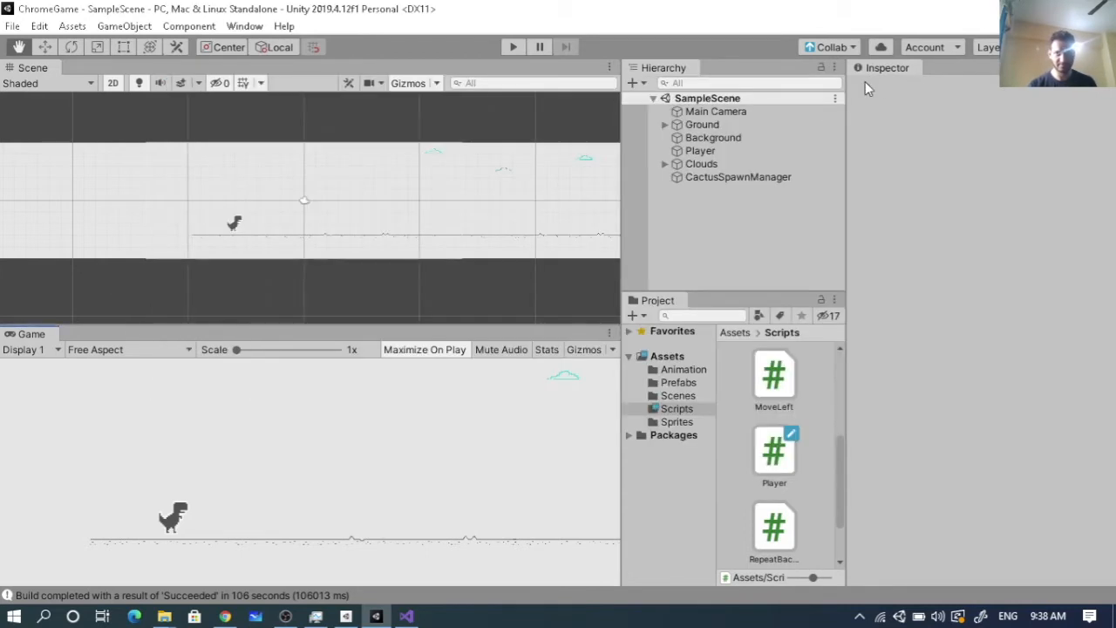
Build the game again for PC, Mac & Linux Standalone into the existing GameBuilds folder.
left_click(12, 27)
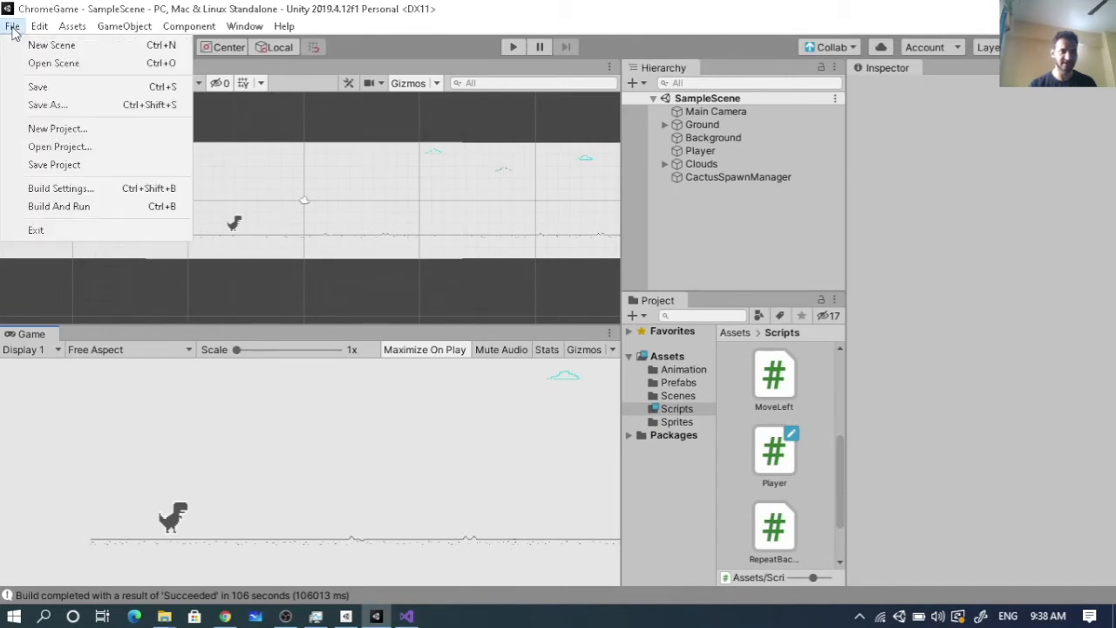
left_click(49, 191)
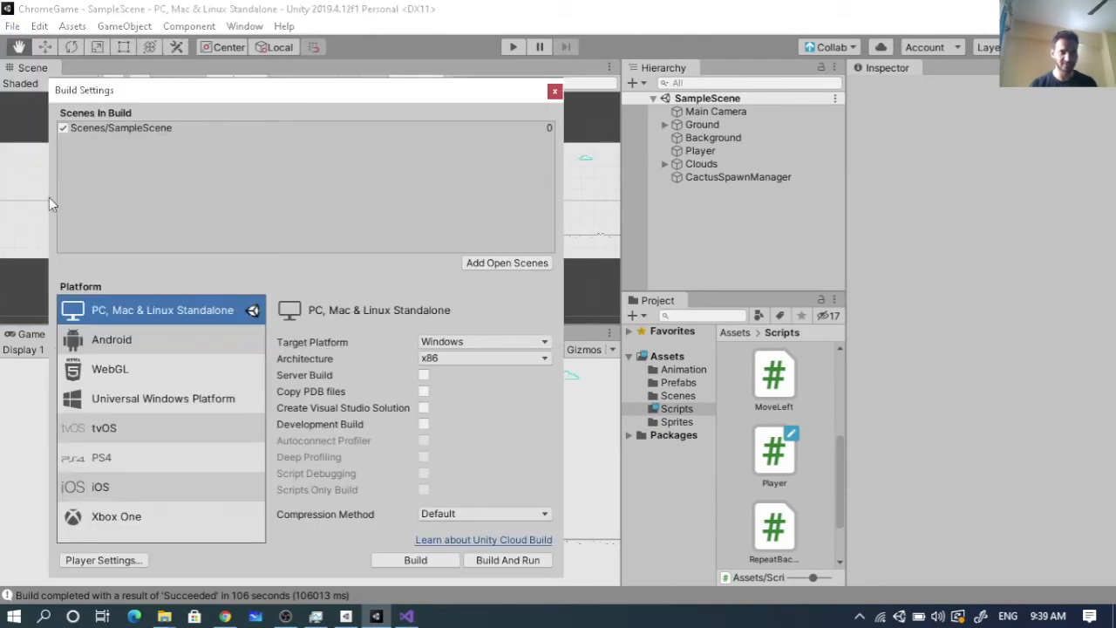
left_click(392, 561)
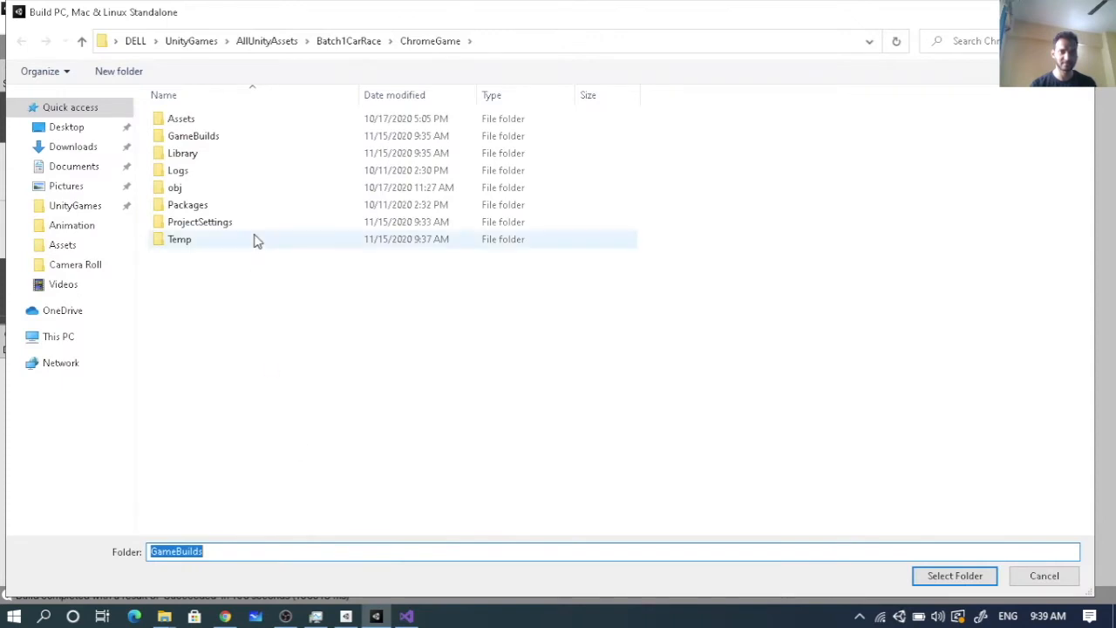
left_click(197, 140)
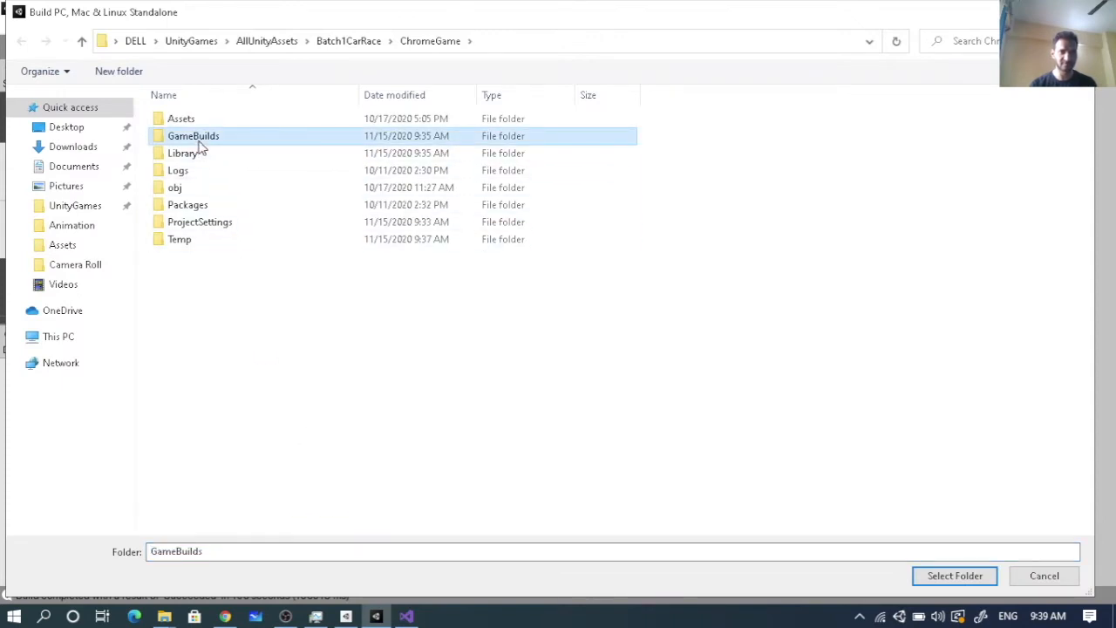
double_click(197, 141)
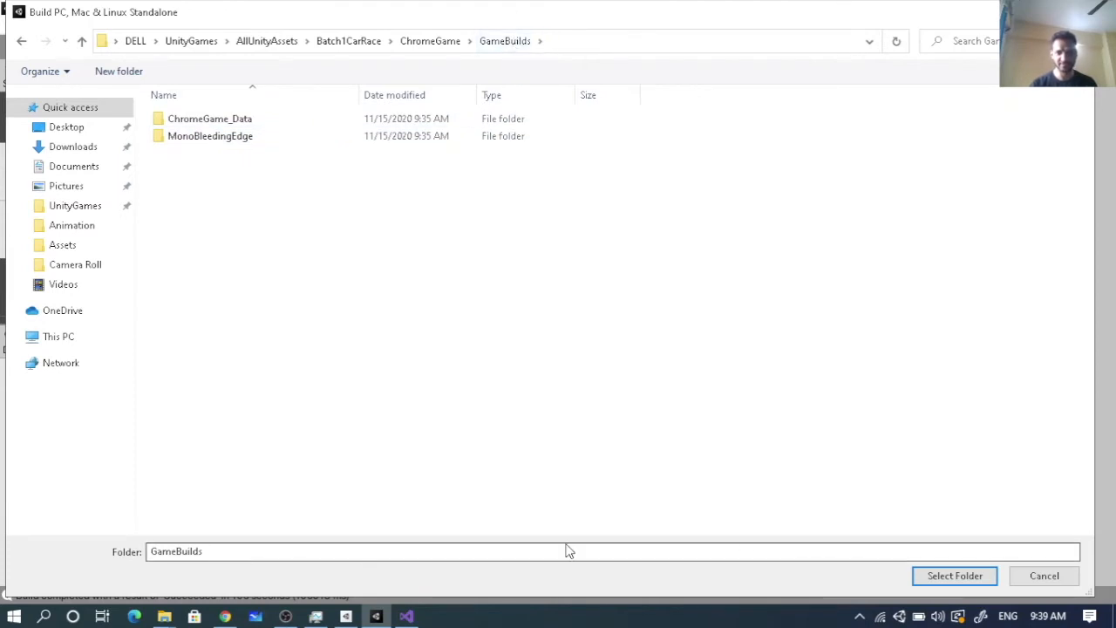
left_click(948, 585)
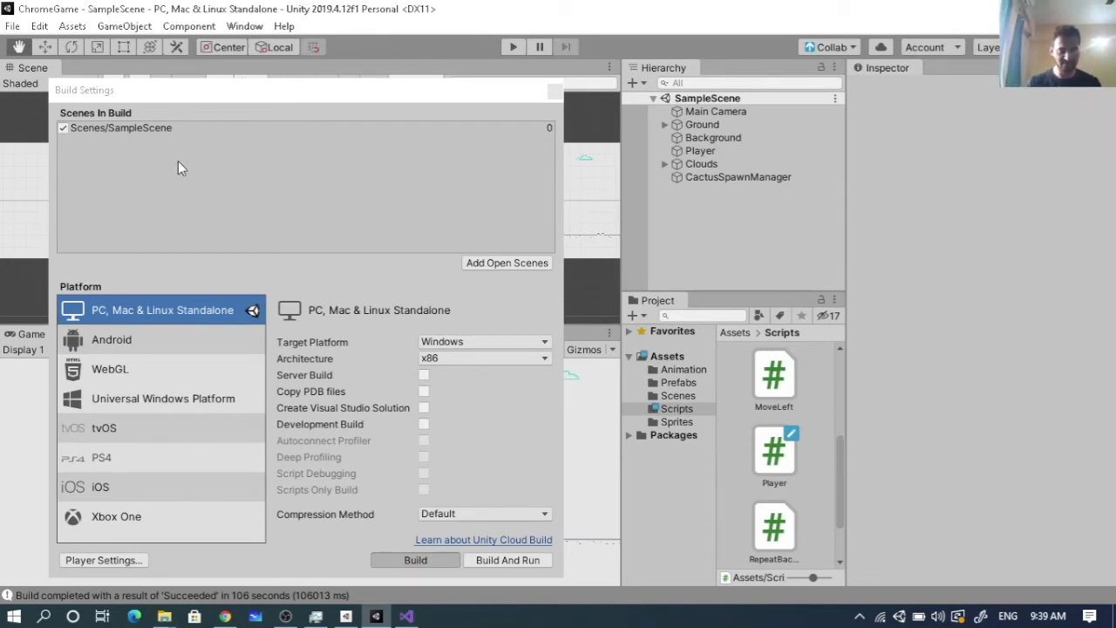
mouse_move(413, 615)
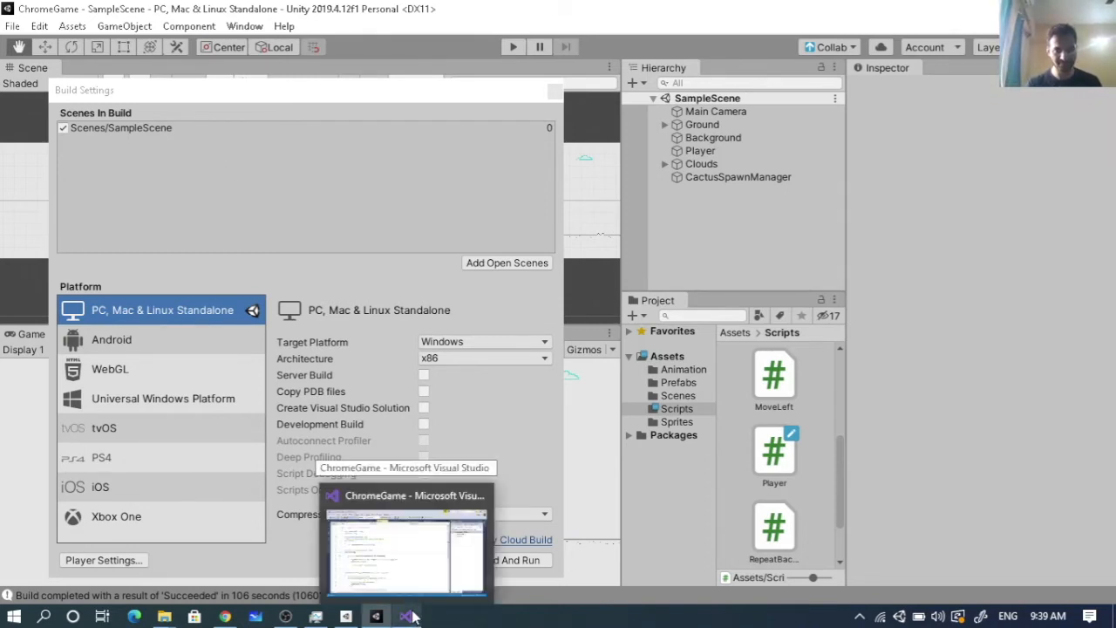
Check the running processes in Task Manager during the build, and minimize it.
left_click(316, 617)
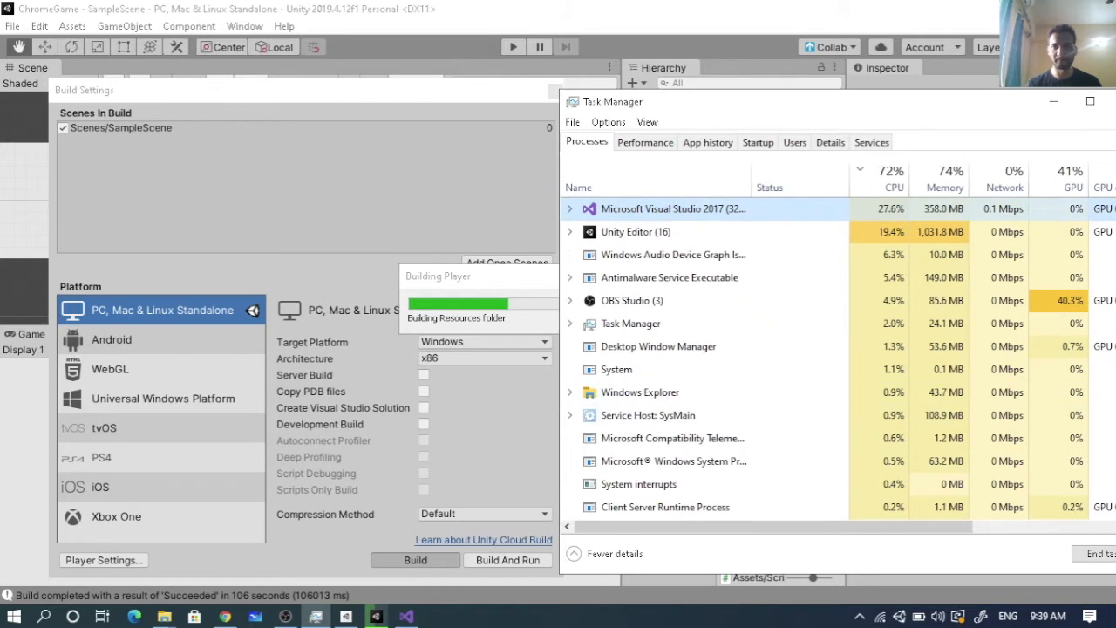
left_click(1053, 101)
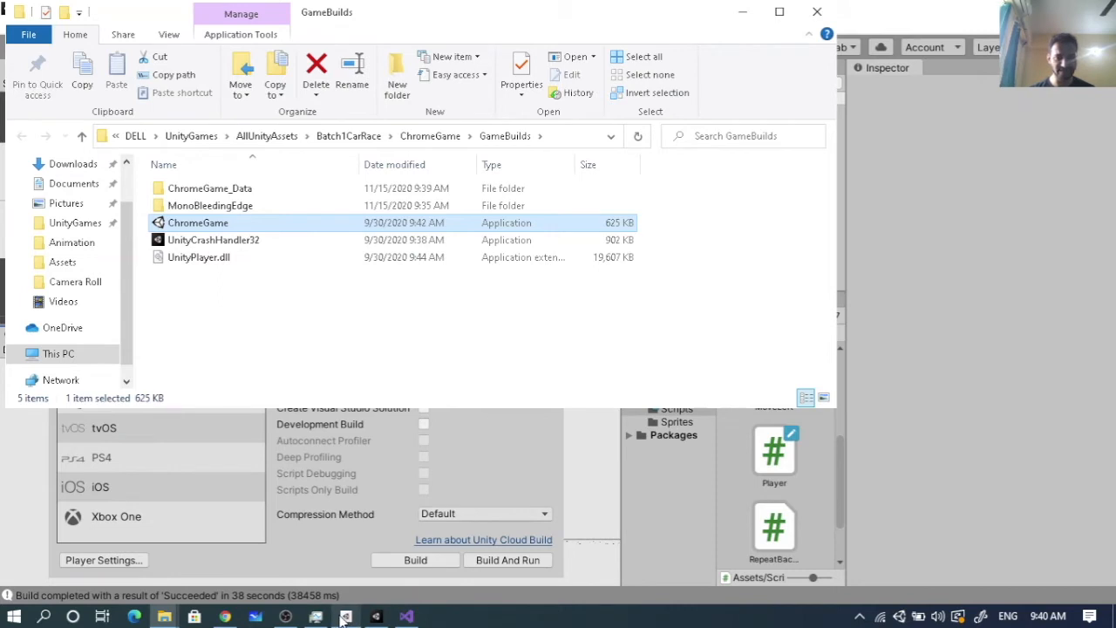
Return to Unity, close the Build Settings, and open the Player project settings with the Product Name field in focus.
left_click(373, 617)
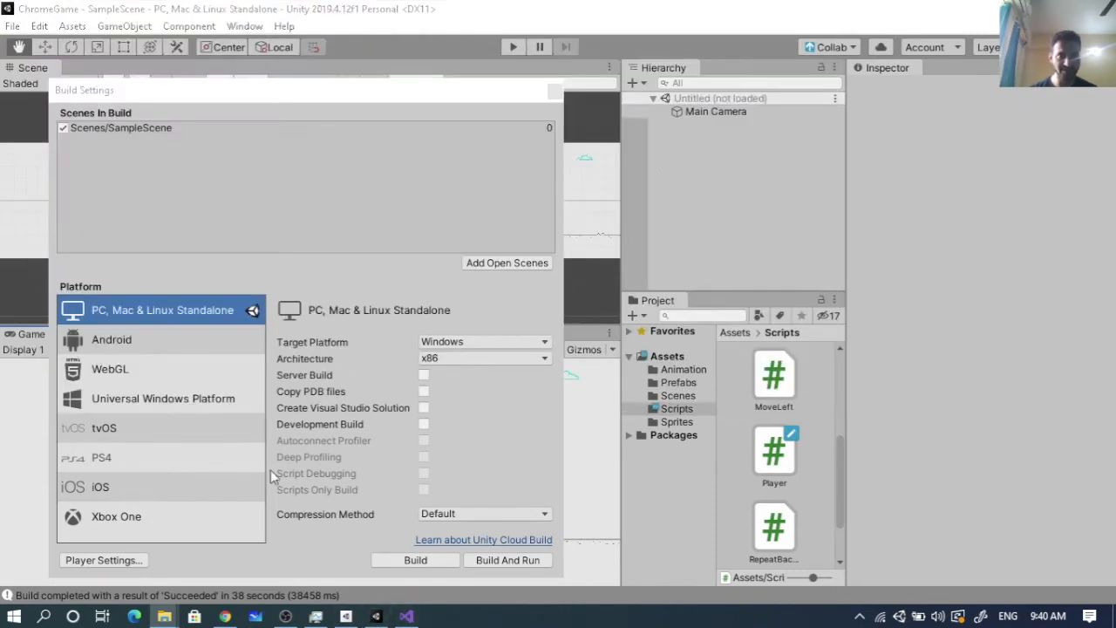
left_click(551, 92)
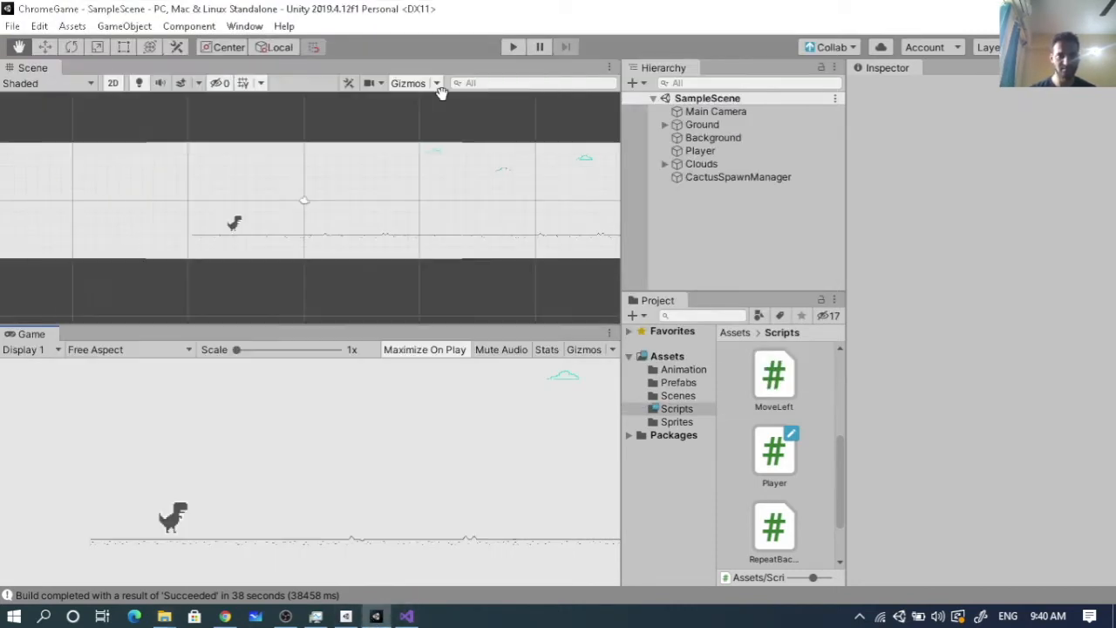
left_click(39, 28)
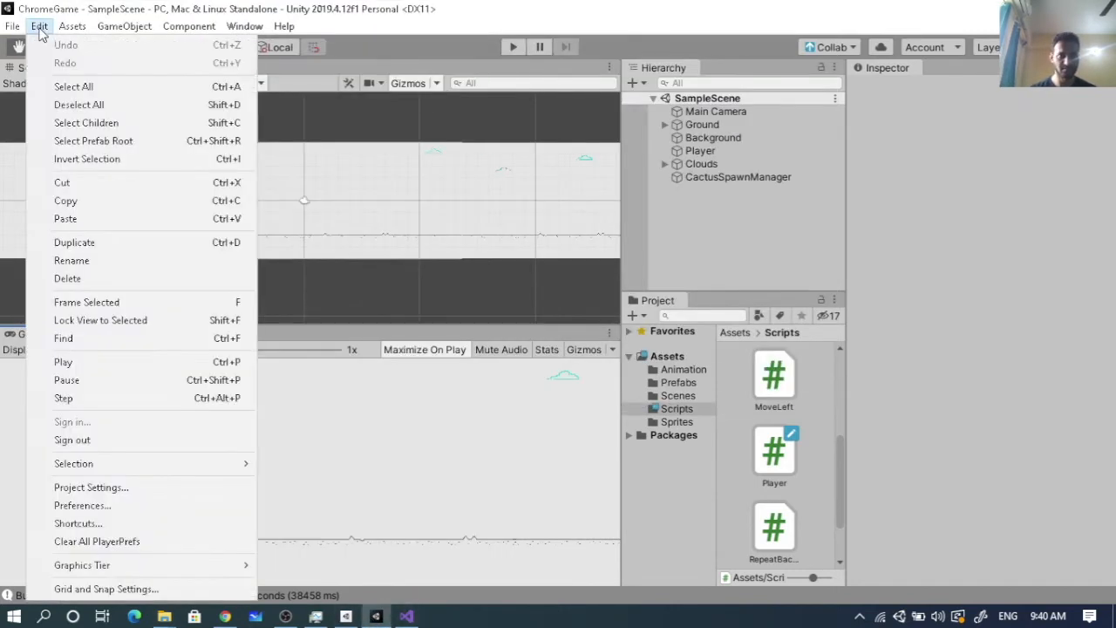
left_click(92, 486)
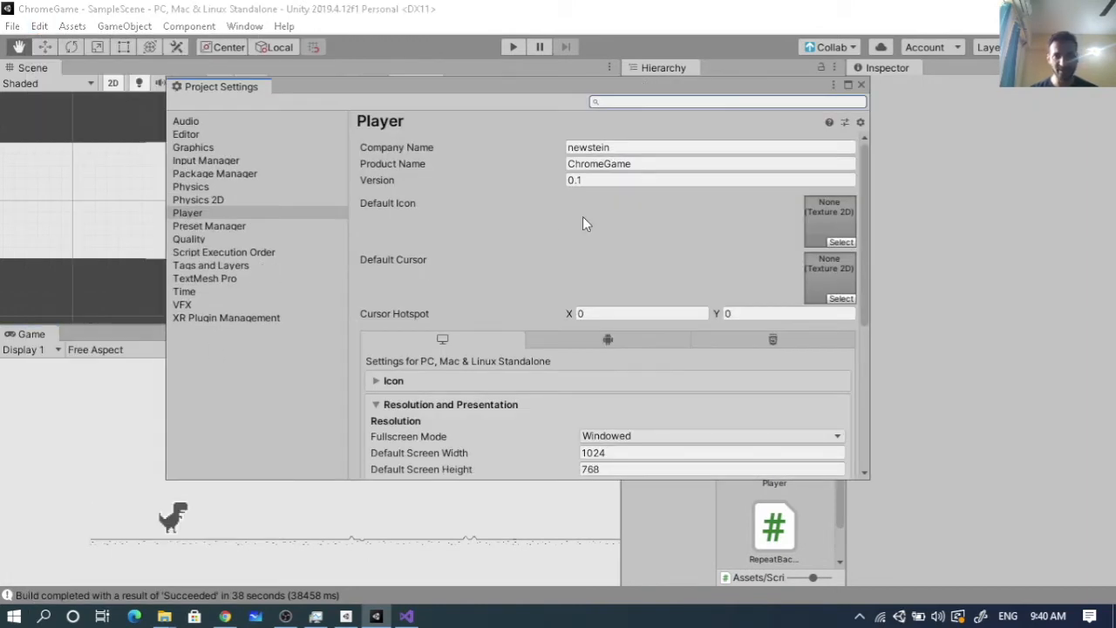
left_click(579, 166)
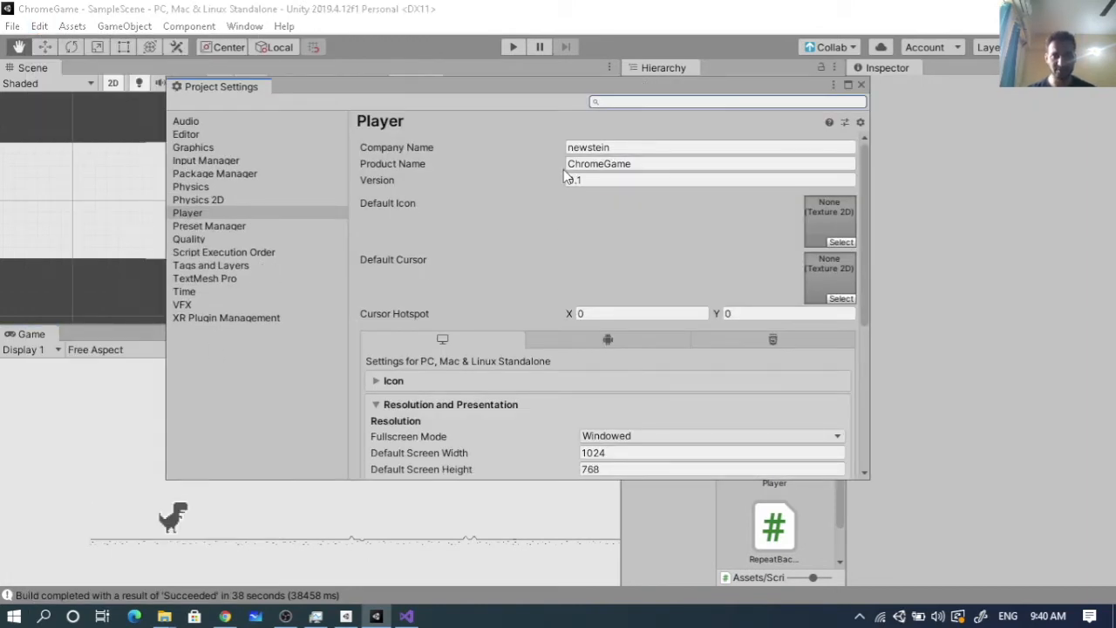
left_click(634, 165)
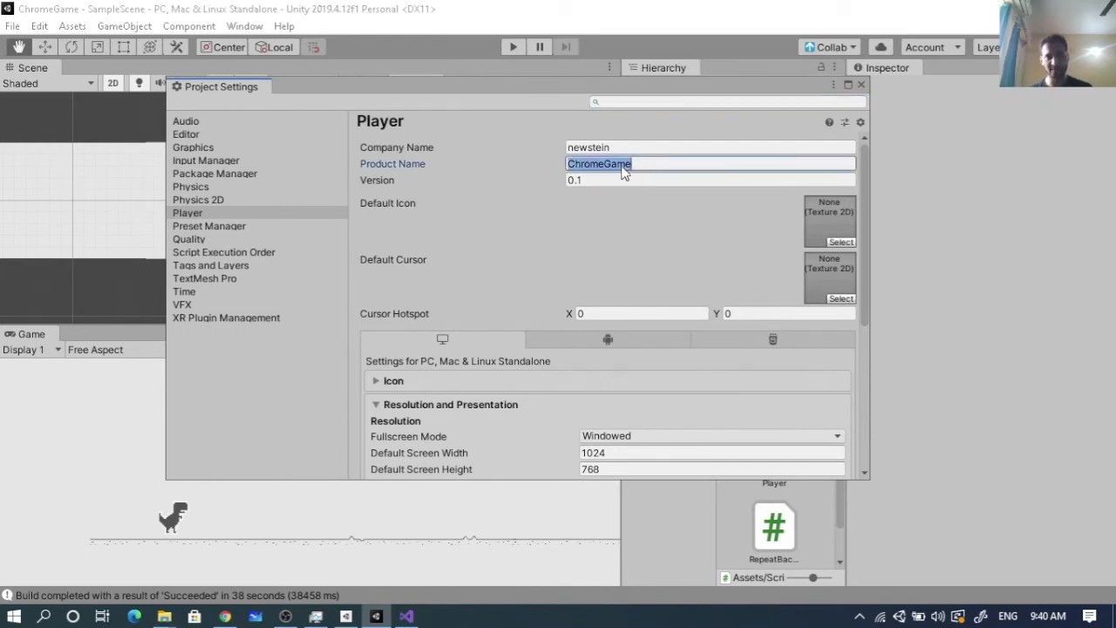
left_click(571, 164)
left_click(659, 164)
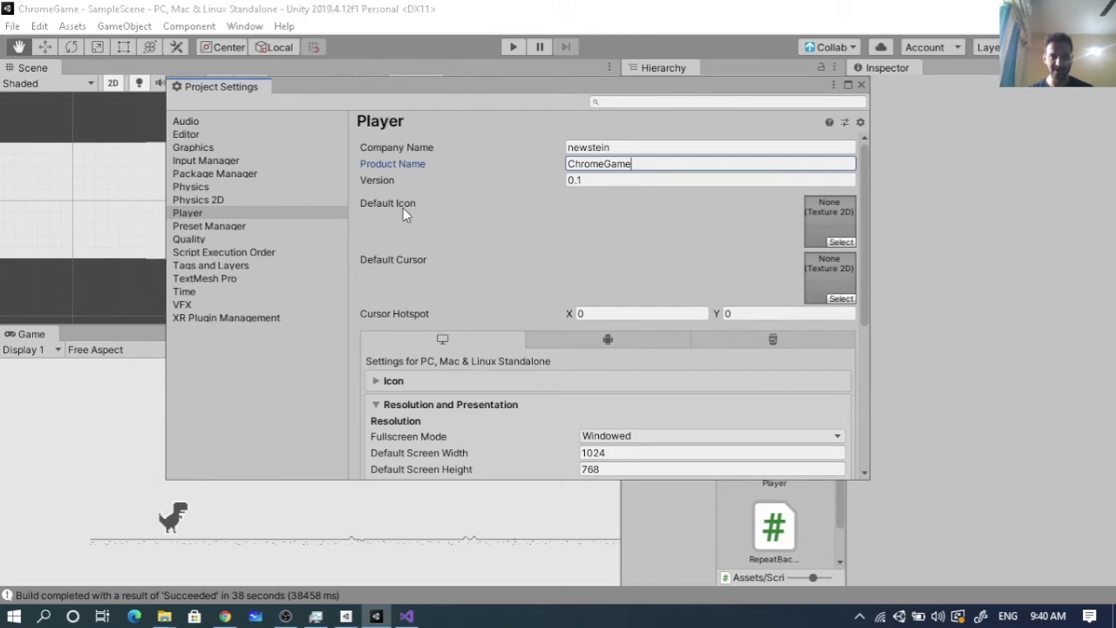
Run the rebuilt ChromeGame application from the GameBuilds folder and test the dinosaur's jumps with the game window maximized.
mouse_move(164, 615)
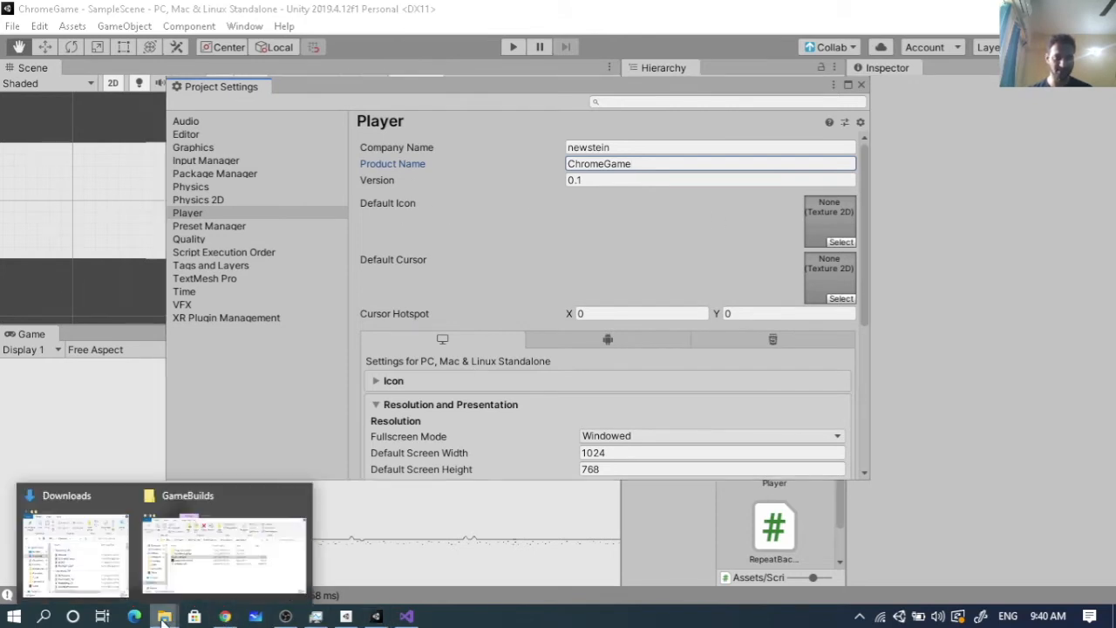
left_click(200, 568)
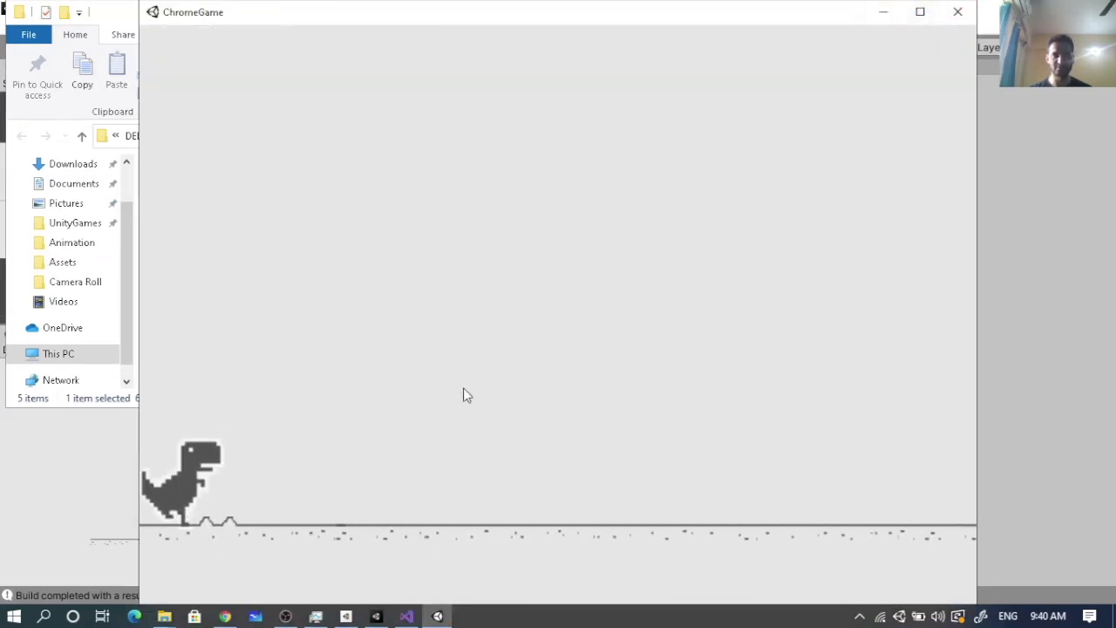
key("space")
left_click(920, 12)
key("space")
key("space")
key("space")
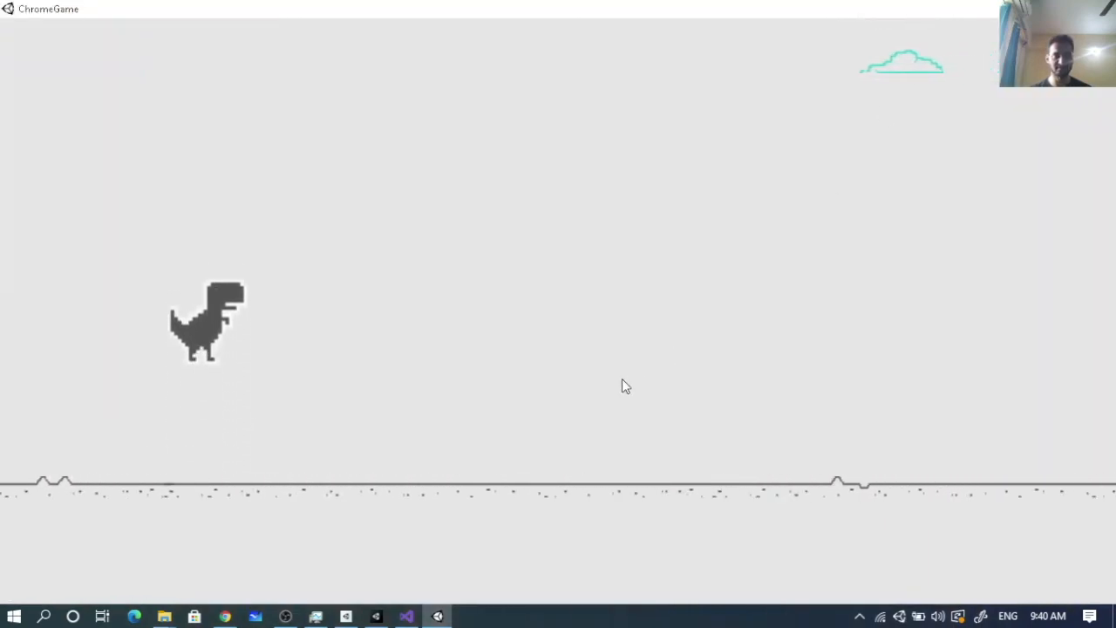
key("space")
key("space")
key("space")
key("space")
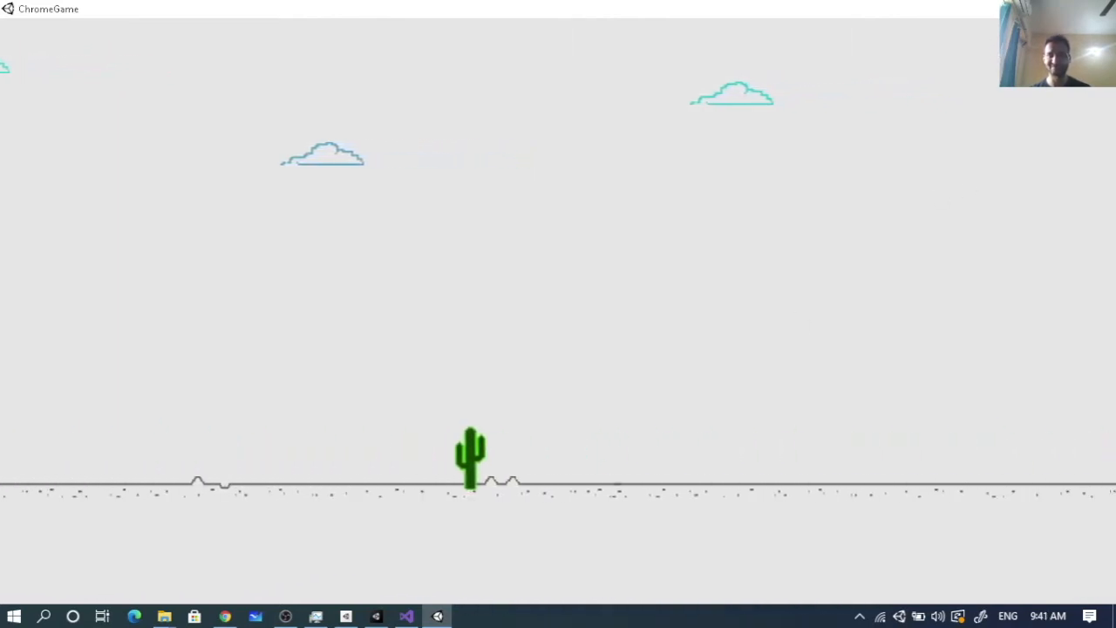
Test resizing the game window by restoring and maximizing it, and close the game and the GameBuilds folder.
left_click(1059, 9)
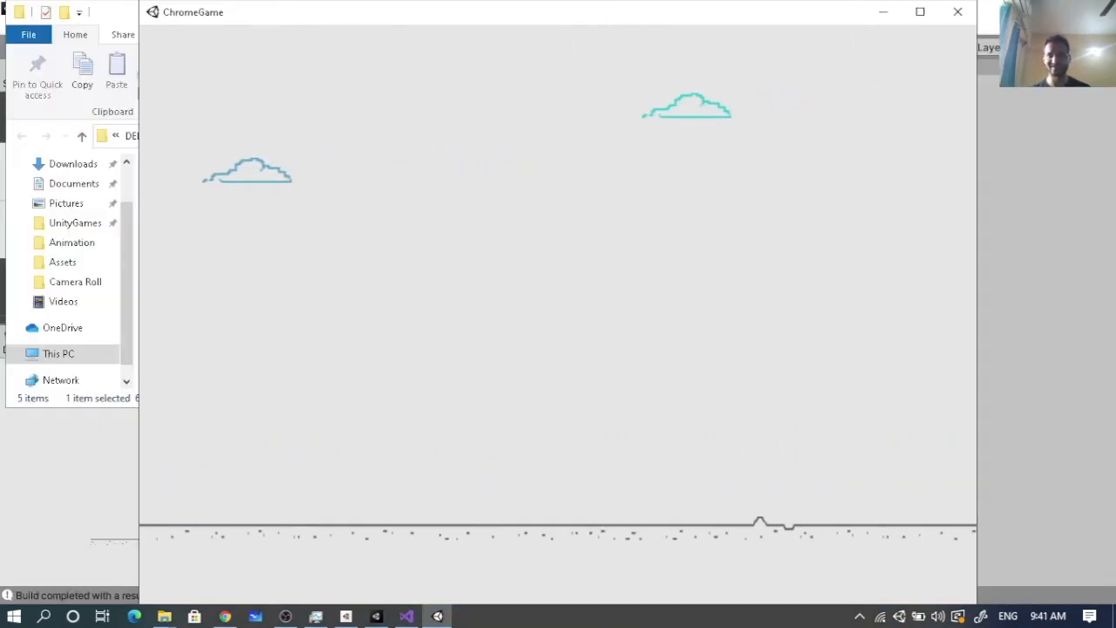
left_click(919, 14)
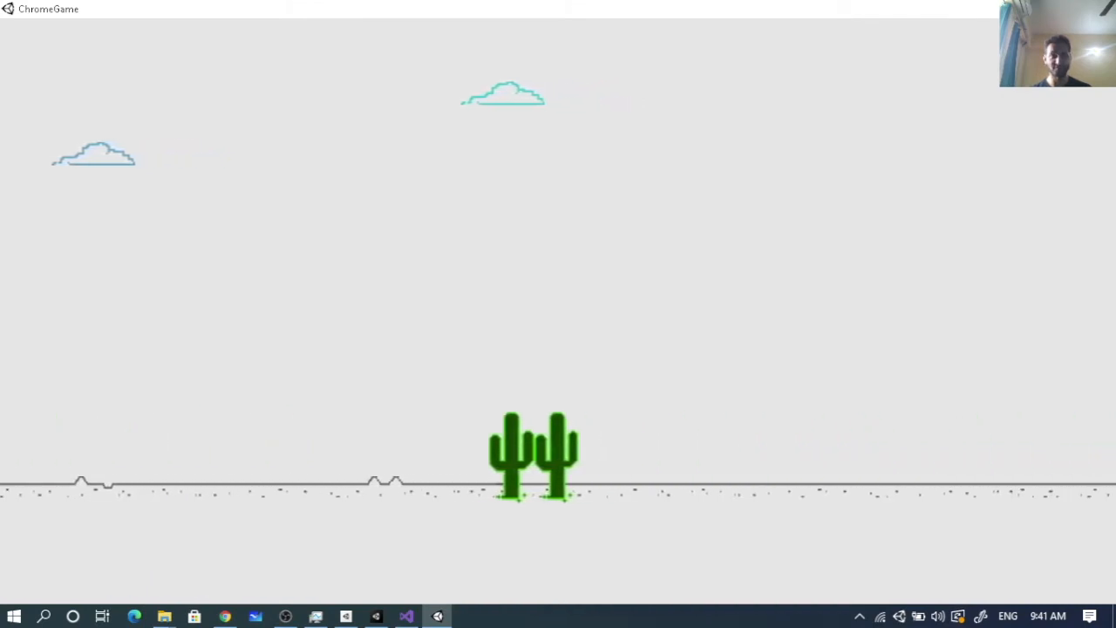
left_click(1096, 8)
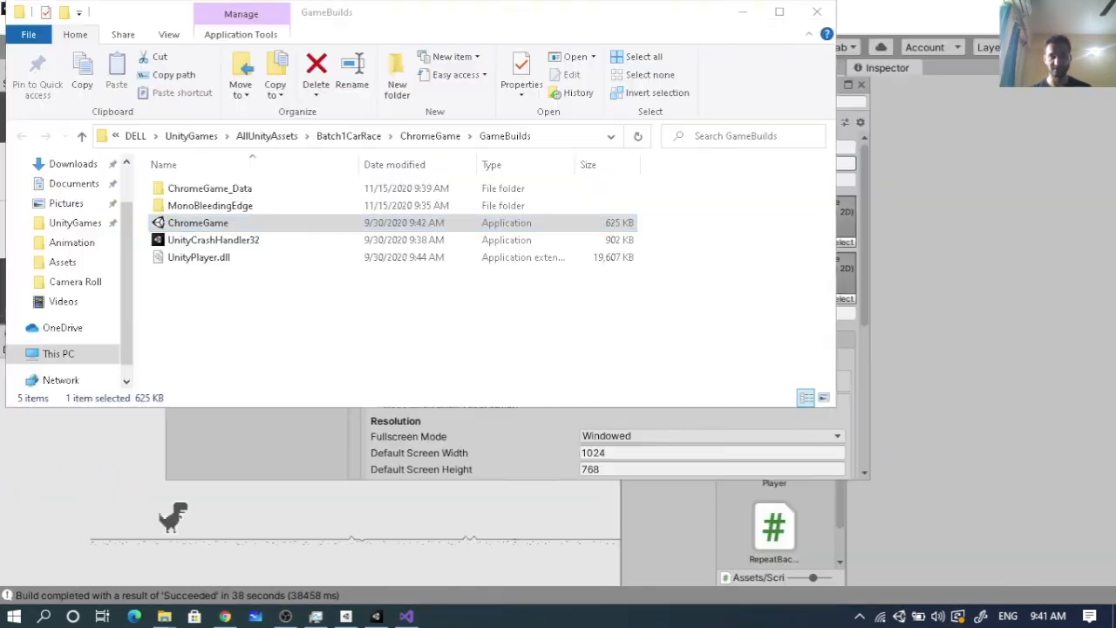
left_click(816, 11)
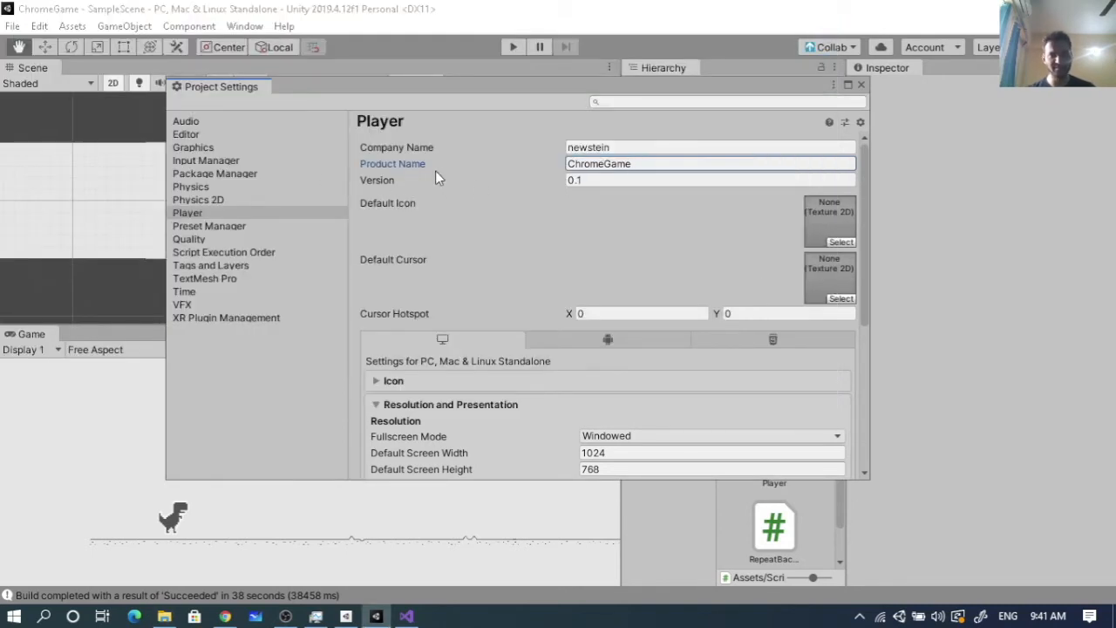
Replace "Chrome" in the Product Name with the developer's first name followed by "Trex", keeping "Game" at the end.
left_click_drag(605, 165, 563, 165)
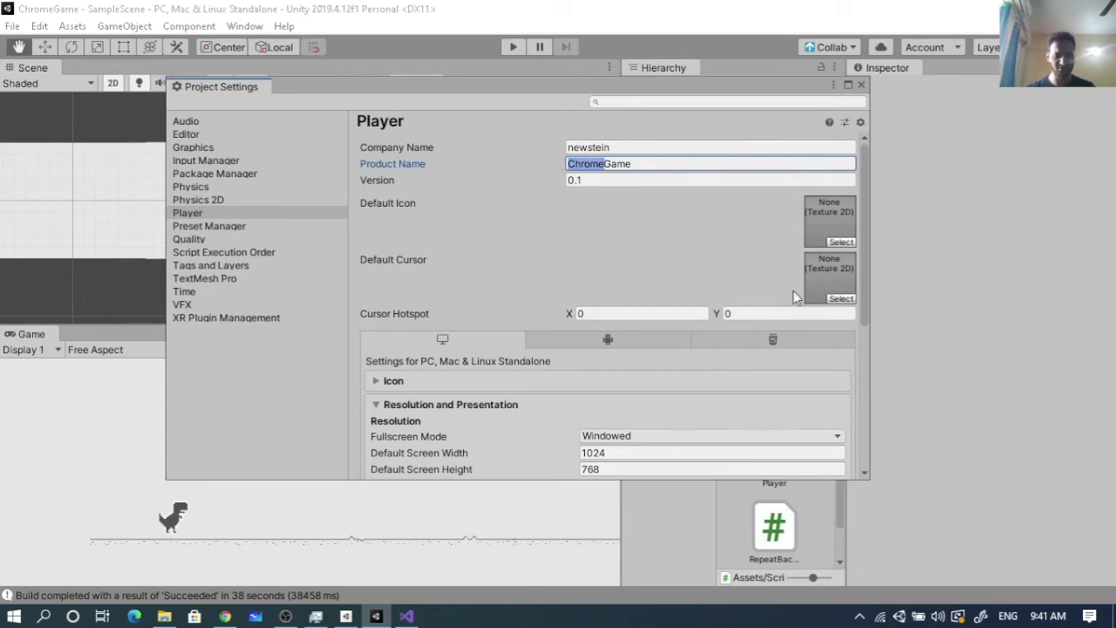
type("Gaurav")
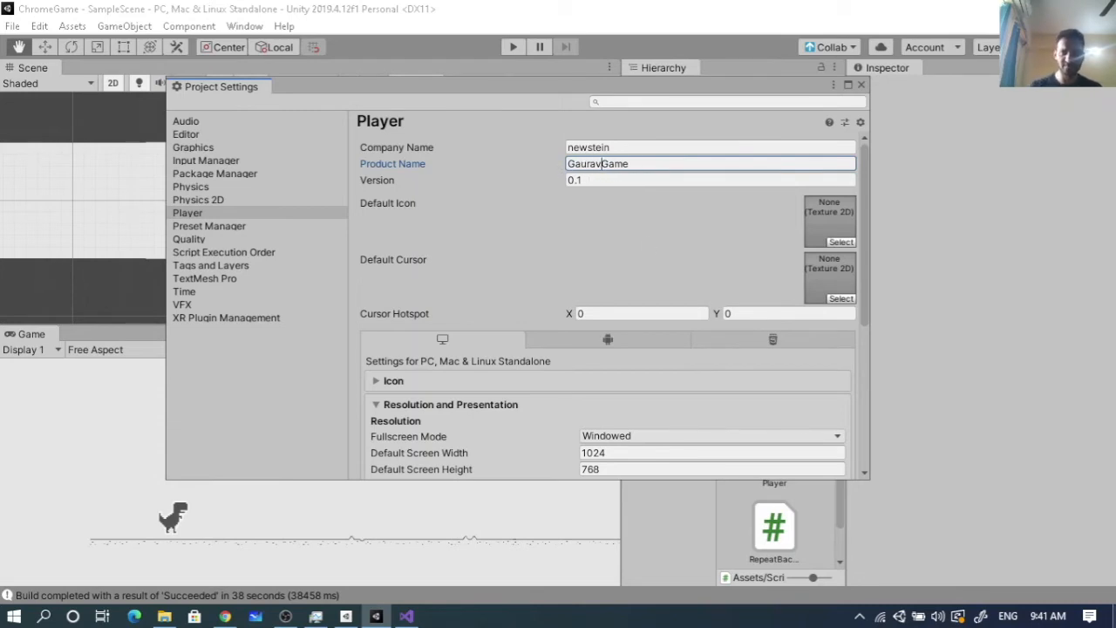
type("T")
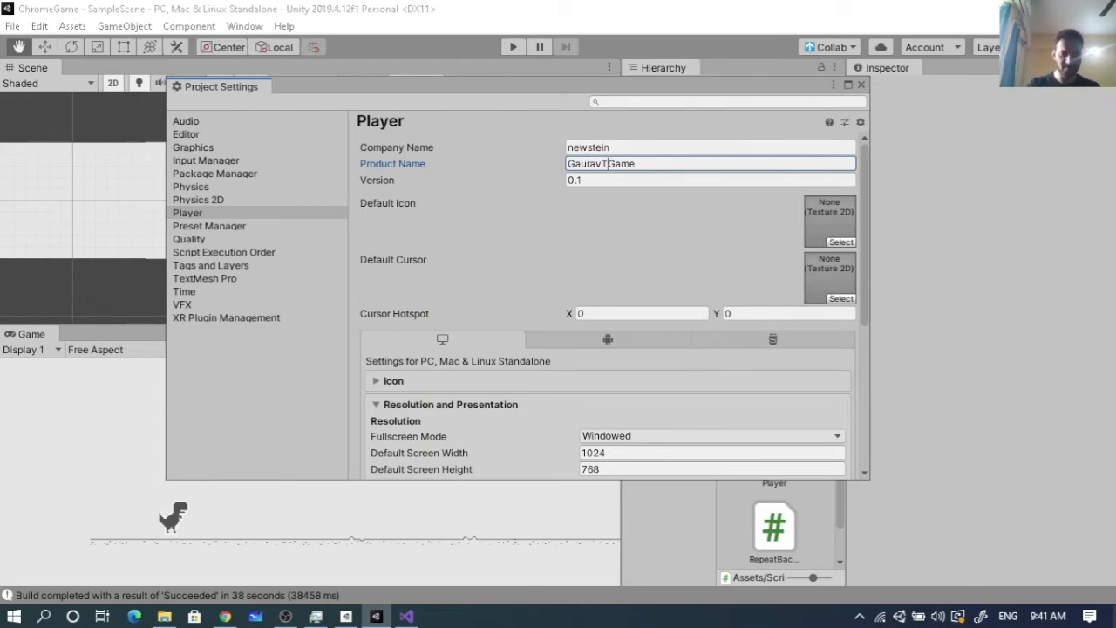
type("rex")
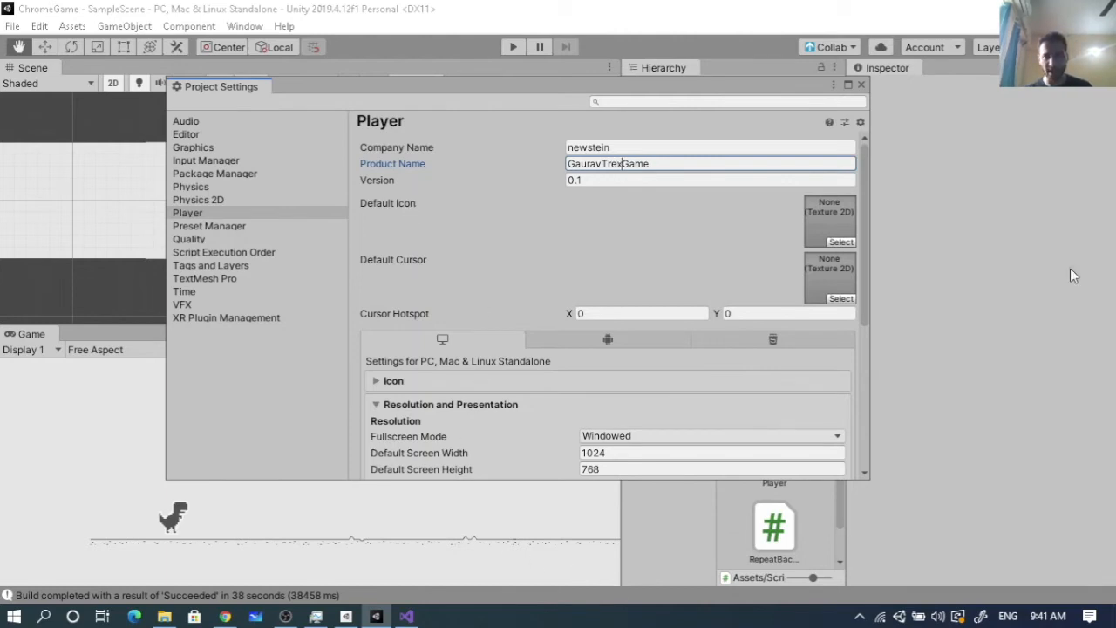
Look through the project's textures for a Default Icon, and close the Project Settings without assigning one.
left_click(842, 242)
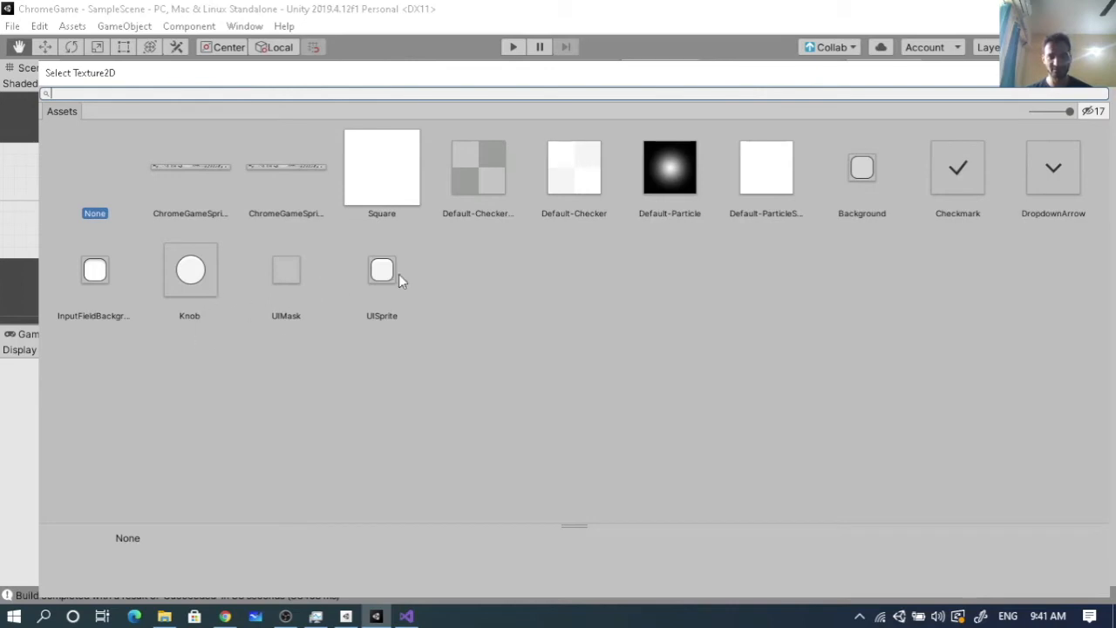
left_click(1095, 74)
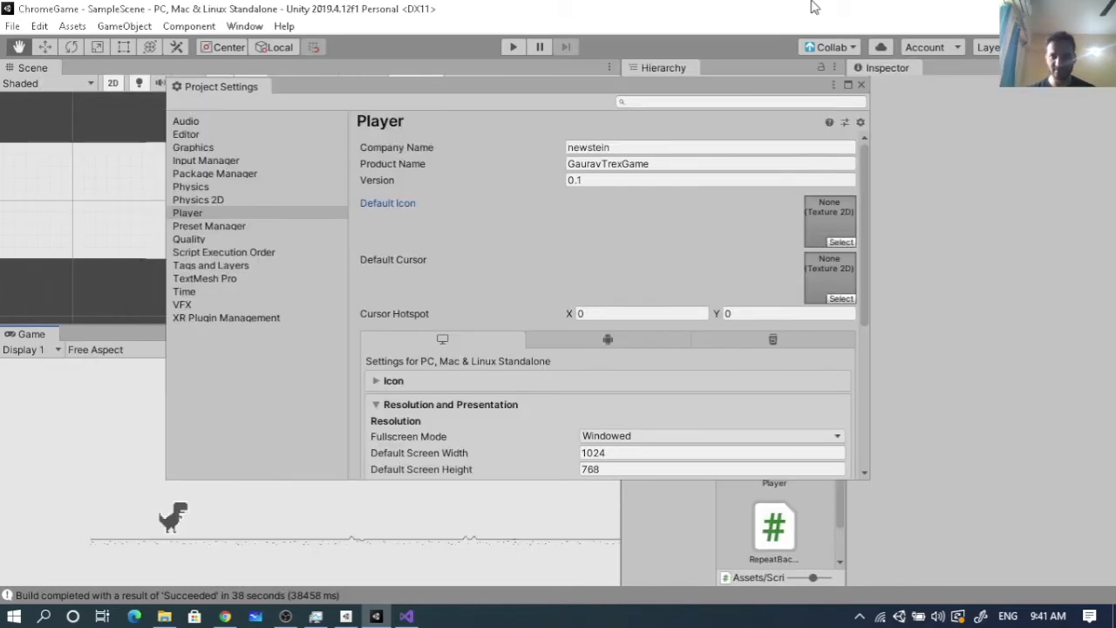
left_click(861, 85)
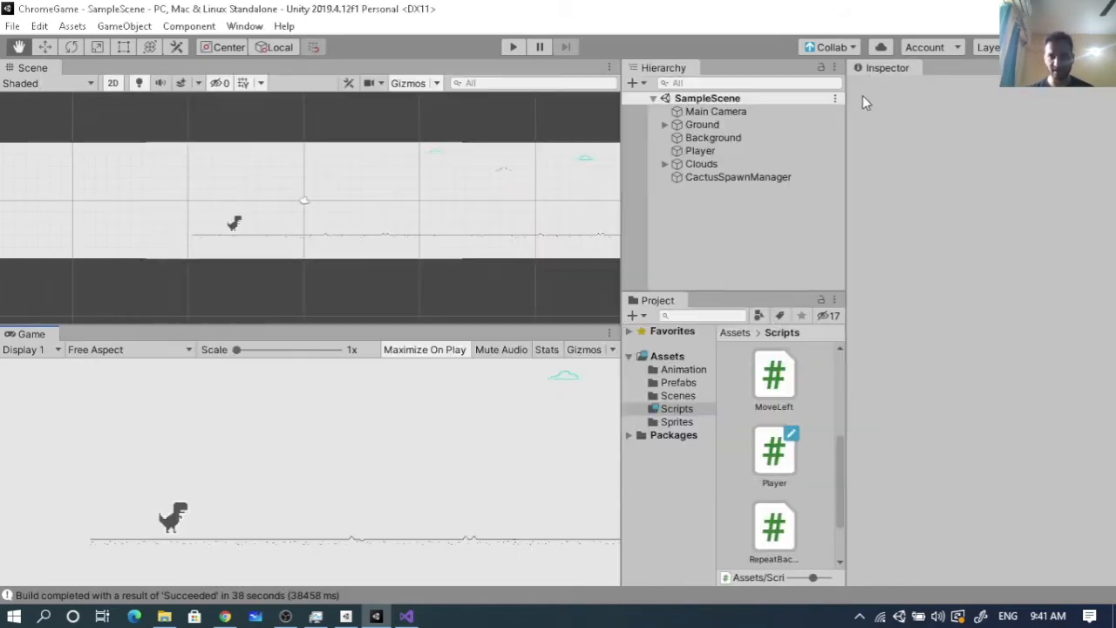
Show the project's Sprites folder and look through the Downloads folder for an image suitable as the game icon.
left_click(676, 422)
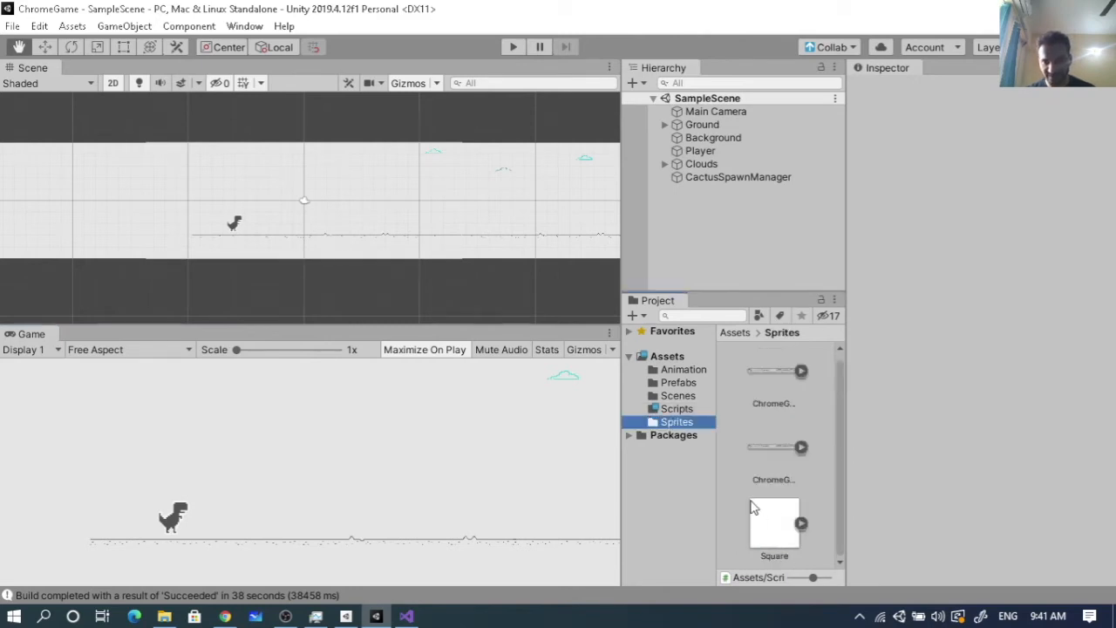
left_click(164, 616)
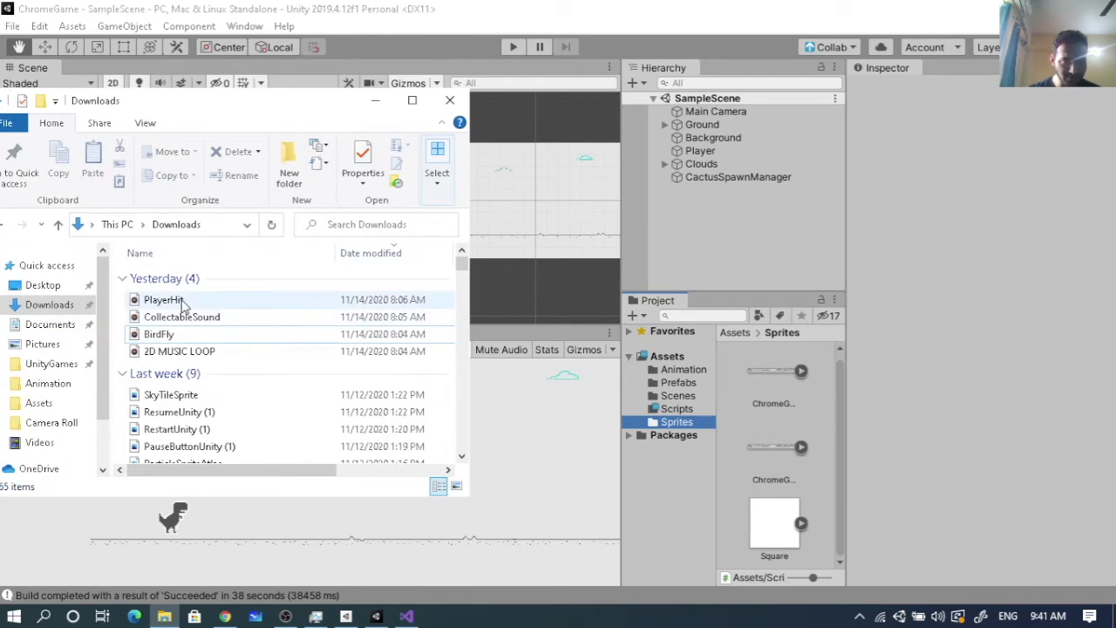
left_click(183, 352)
scroll(201, 393, "down", 2)
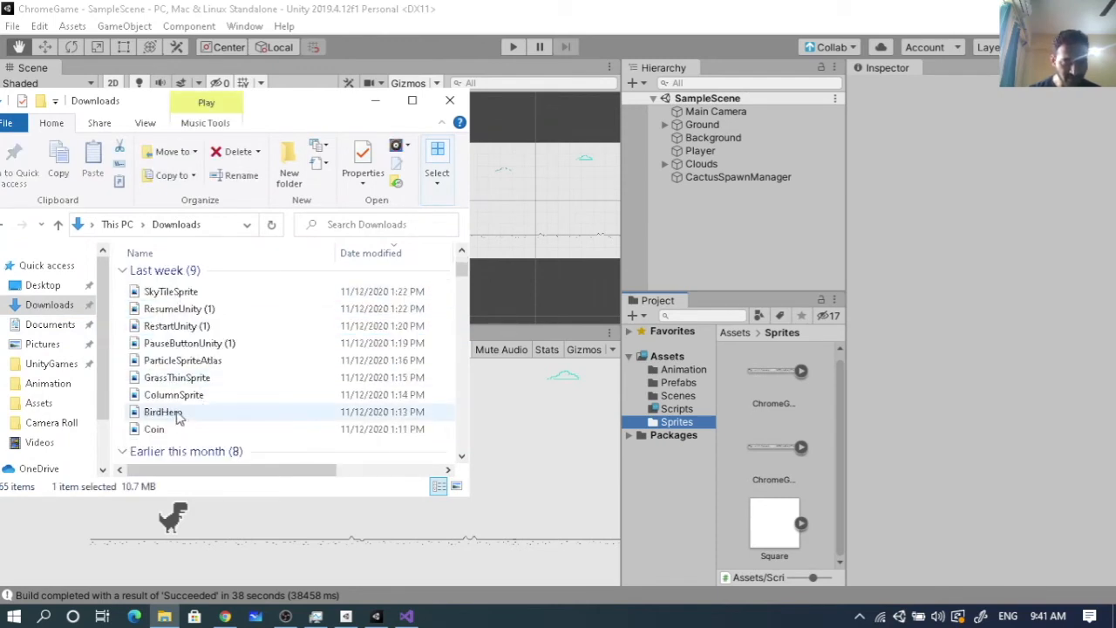
left_click(181, 417)
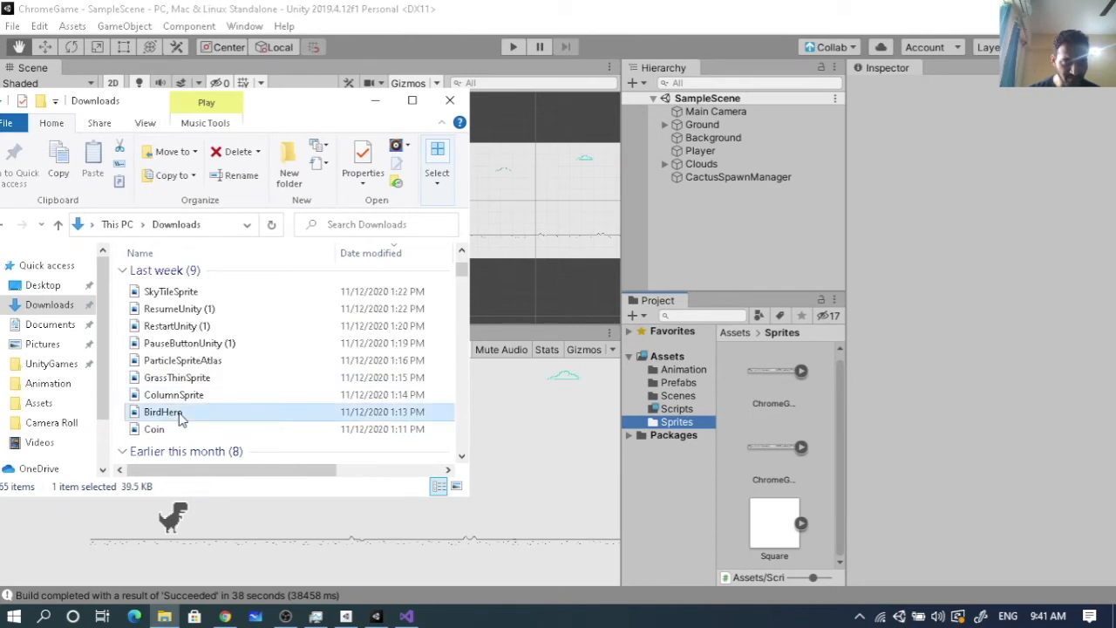
scroll(216, 430, "down", 2)
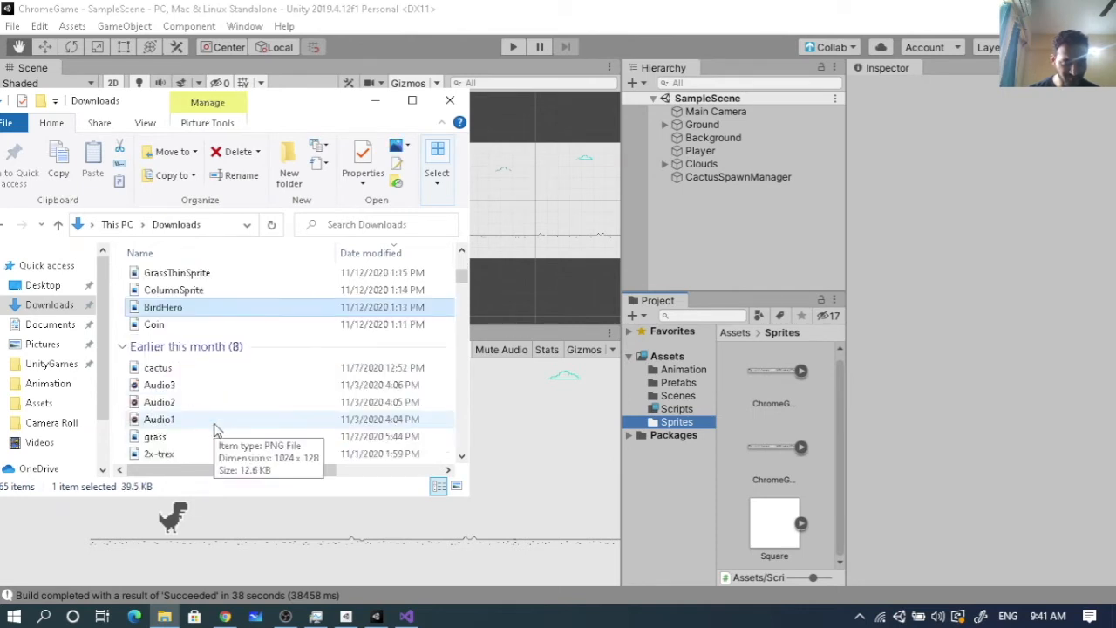
scroll(201, 425, "down", 1)
scroll(175, 392, "up", 1)
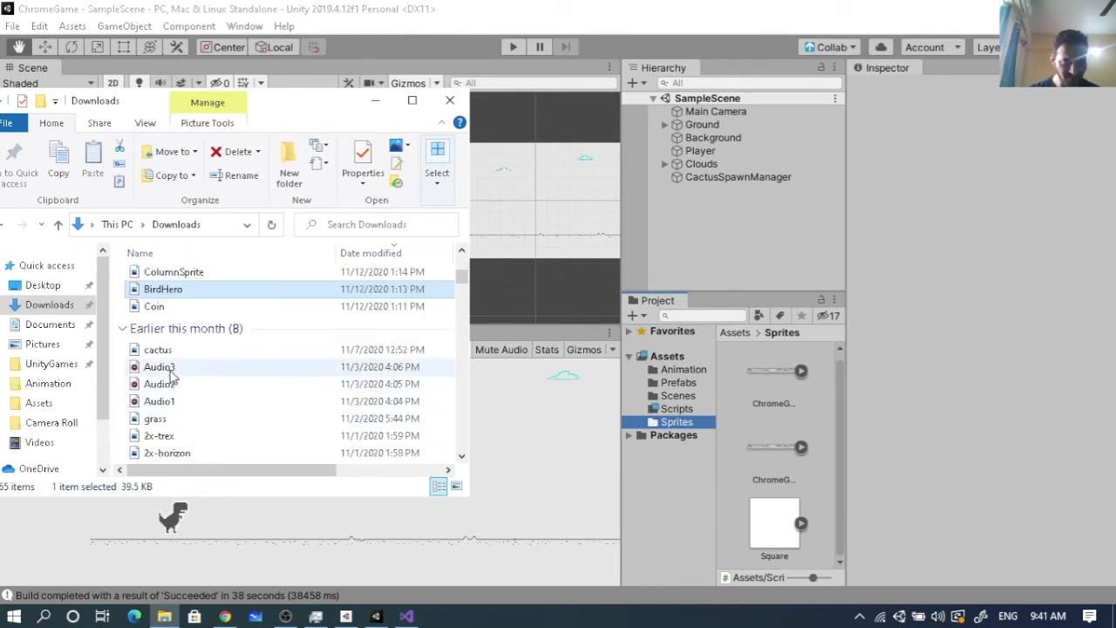
scroll(175, 392, "down", 2)
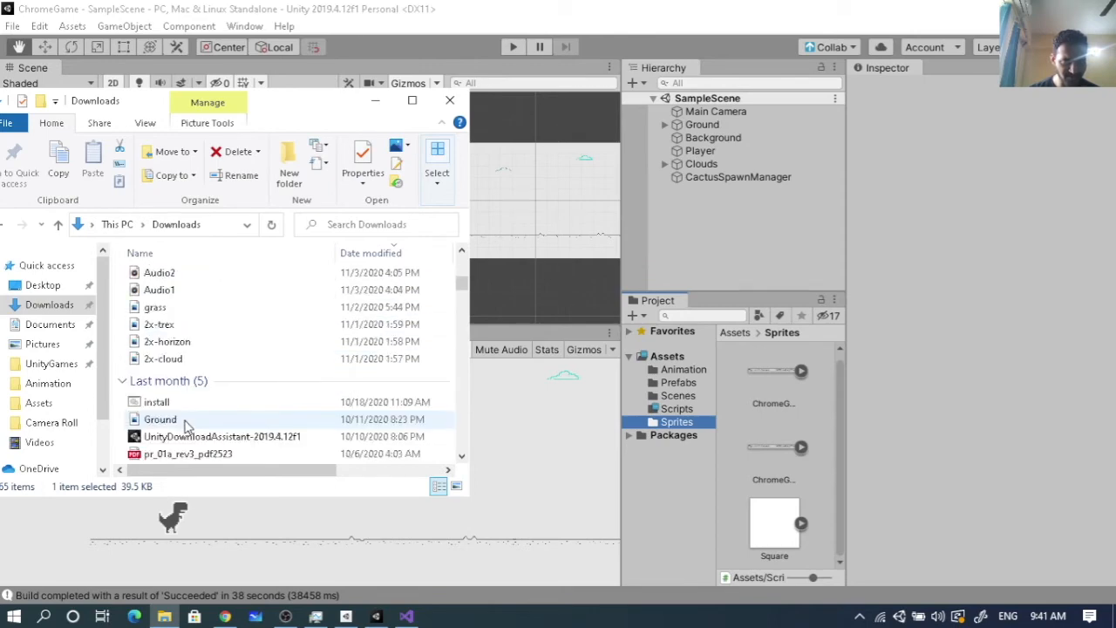
scroll(184, 424, "down", 5)
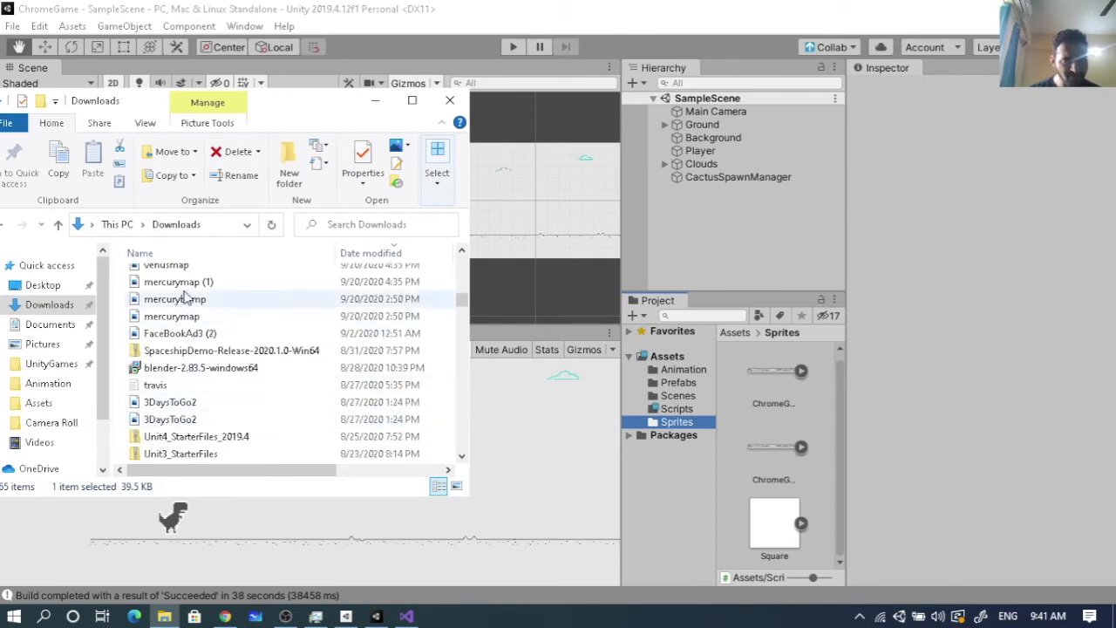
Switch to Chrome and search the web for "batman icon" in a new tab.
left_click(225, 616)
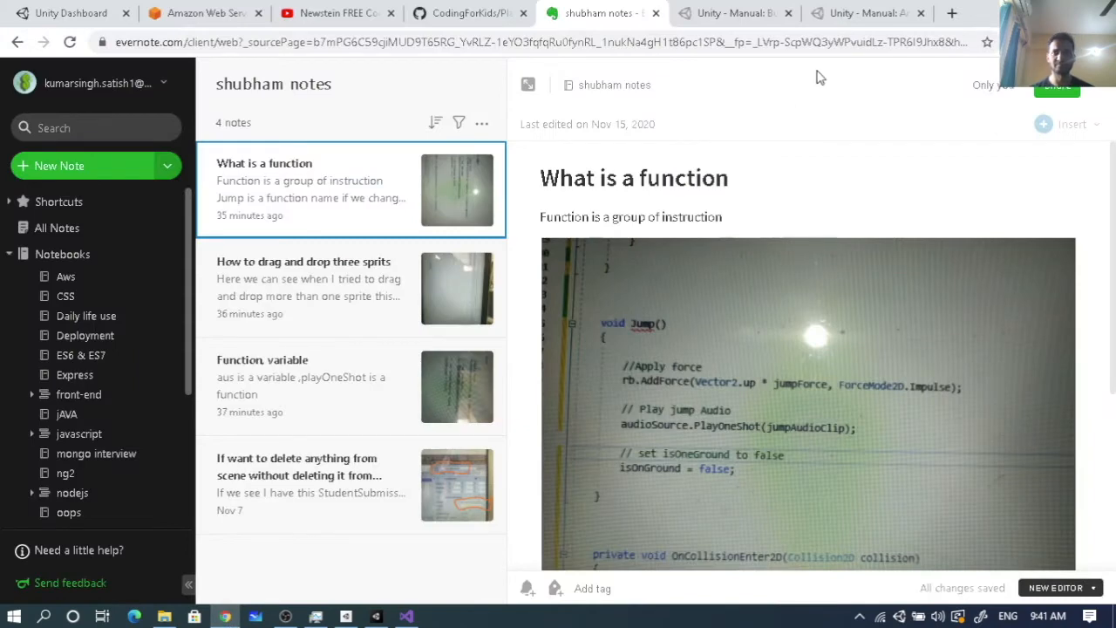
left_click(951, 13)
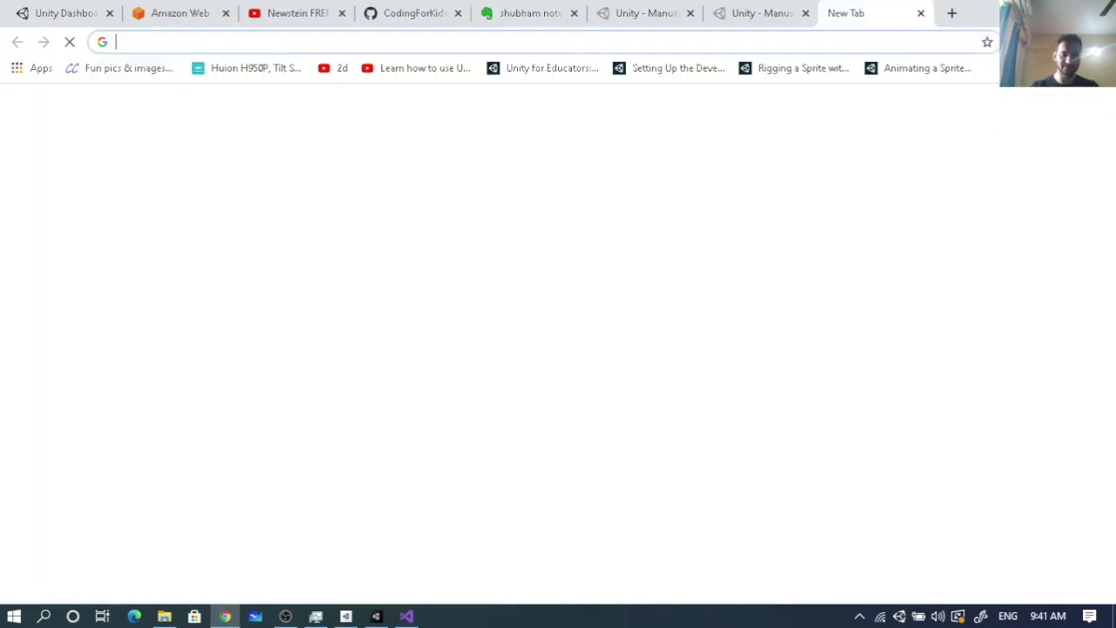
type("bat")
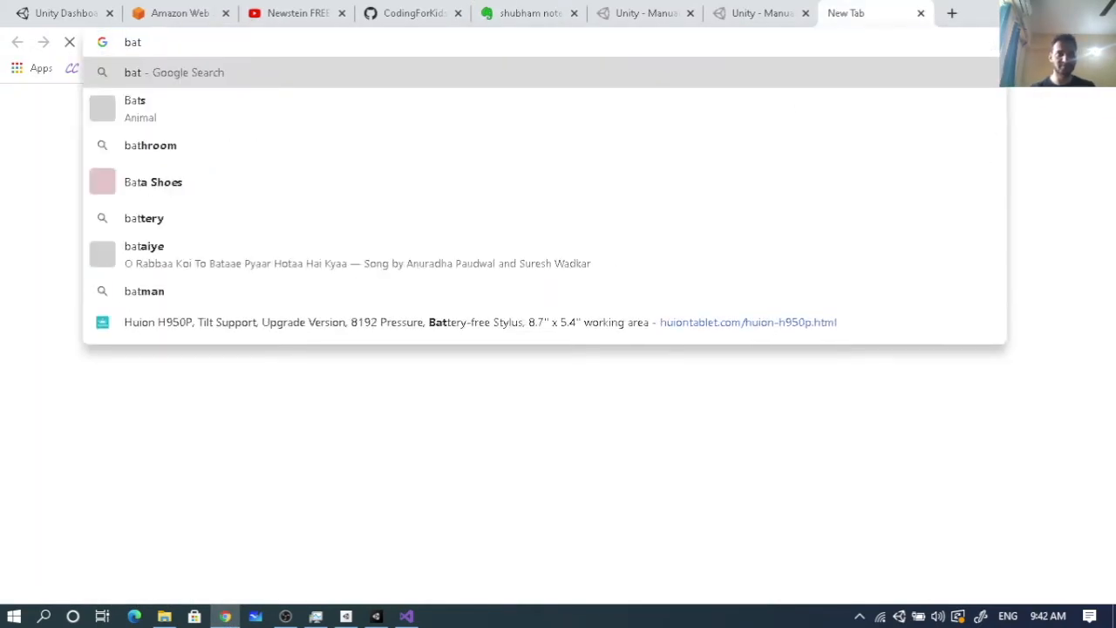
type("man icon")
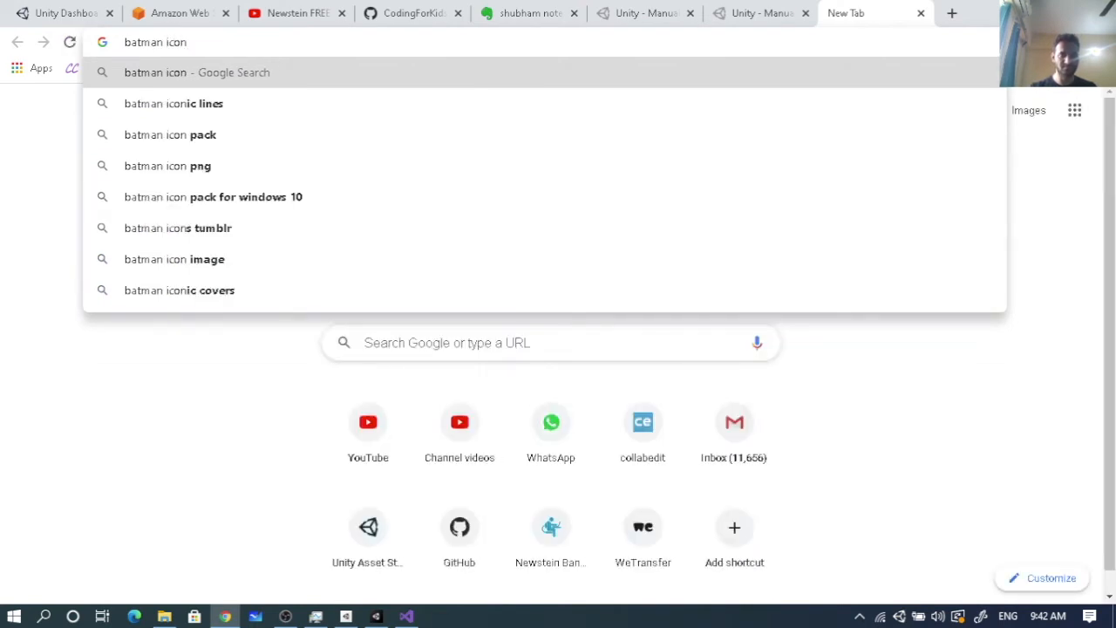
key("Return")
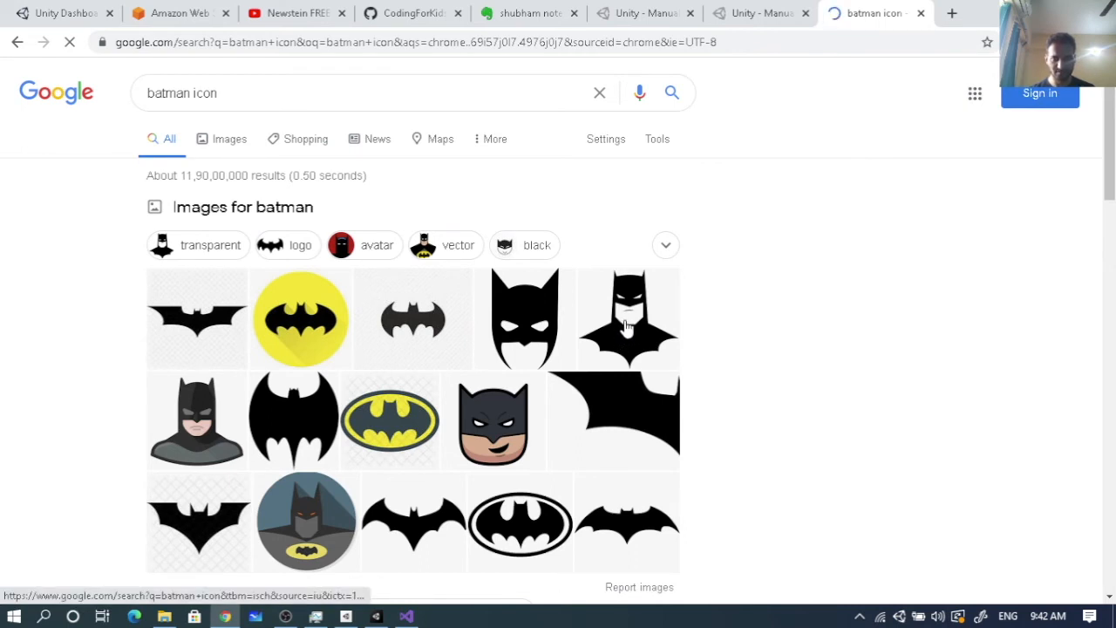
Open the Noun Project's black Batman bust image in its own tab and save it to Downloads as the PNG BatmanIcon.
left_click(625, 325)
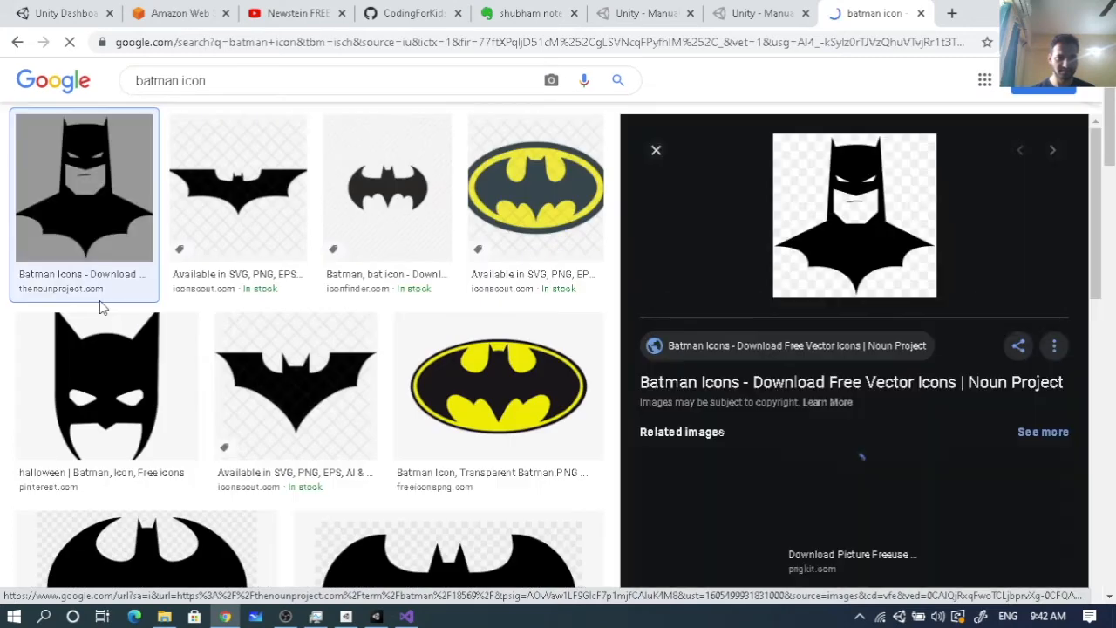
right_click(871, 193)
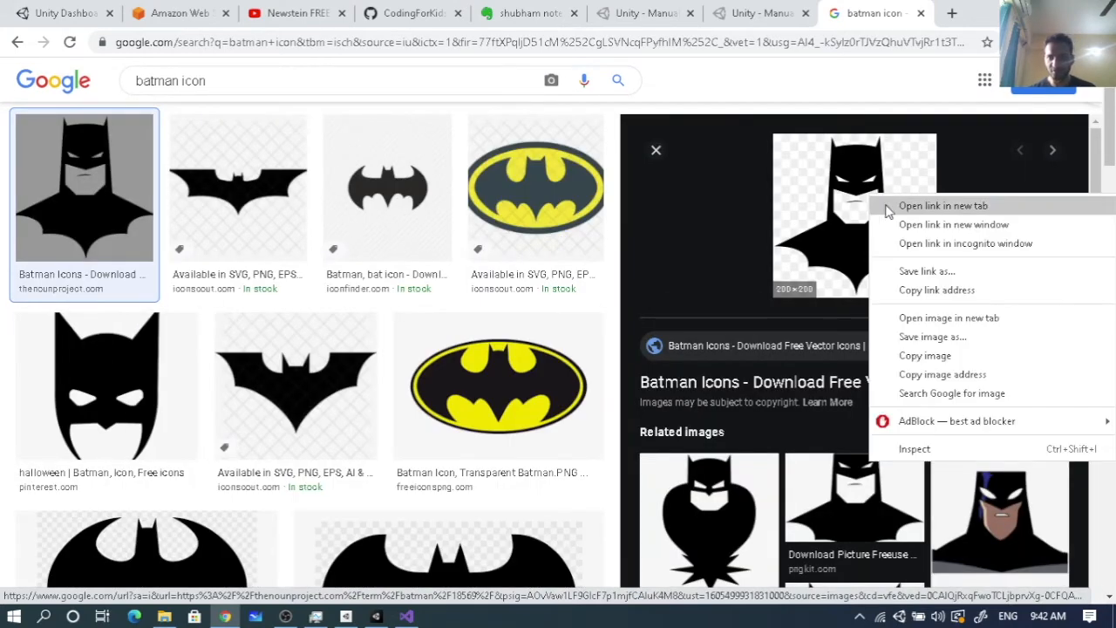
left_click(917, 319)
left_click(865, 13)
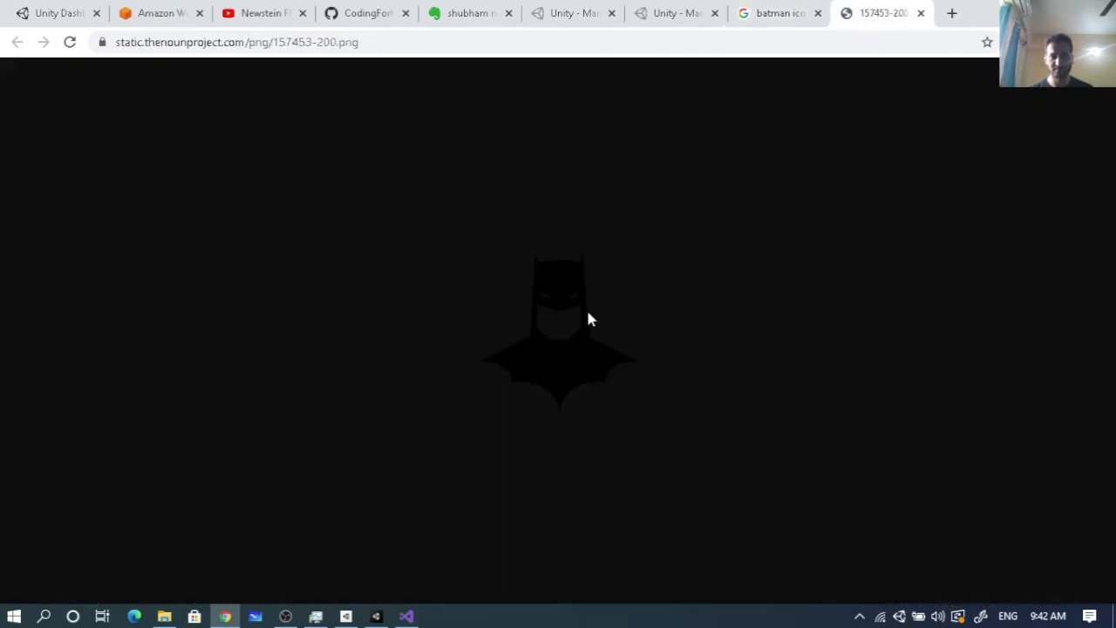
right_click(536, 348)
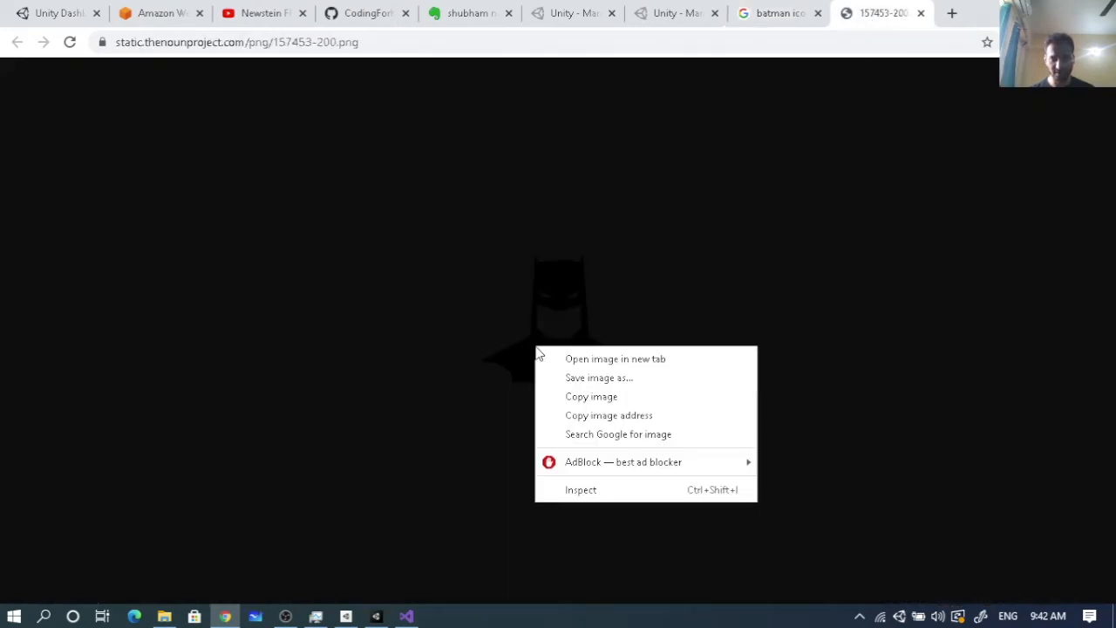
left_click(564, 379)
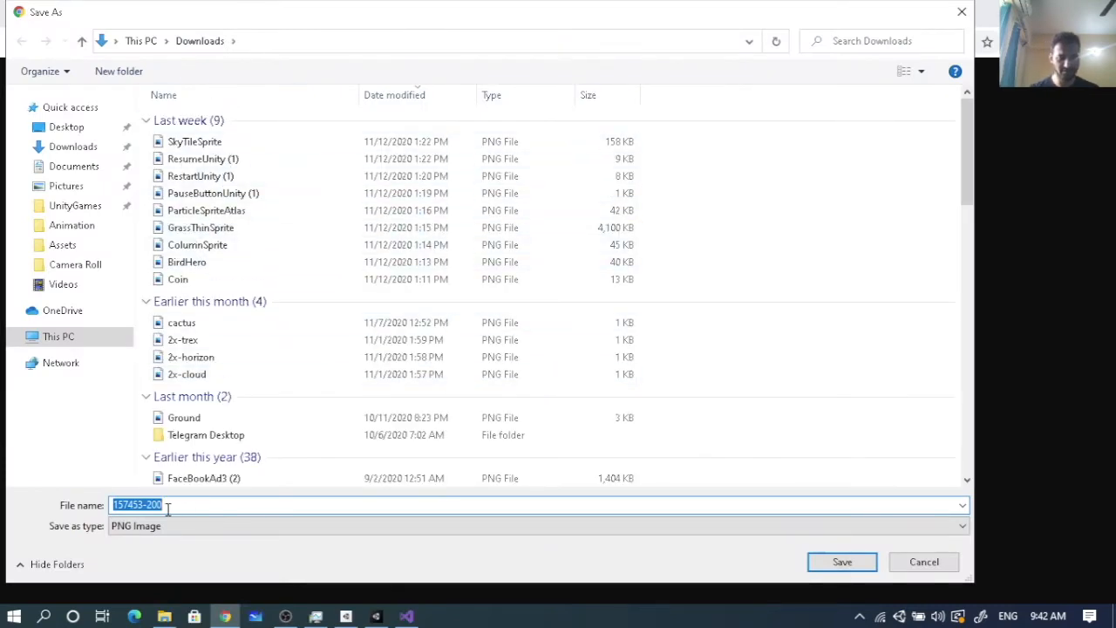
type("BatmanIcon")
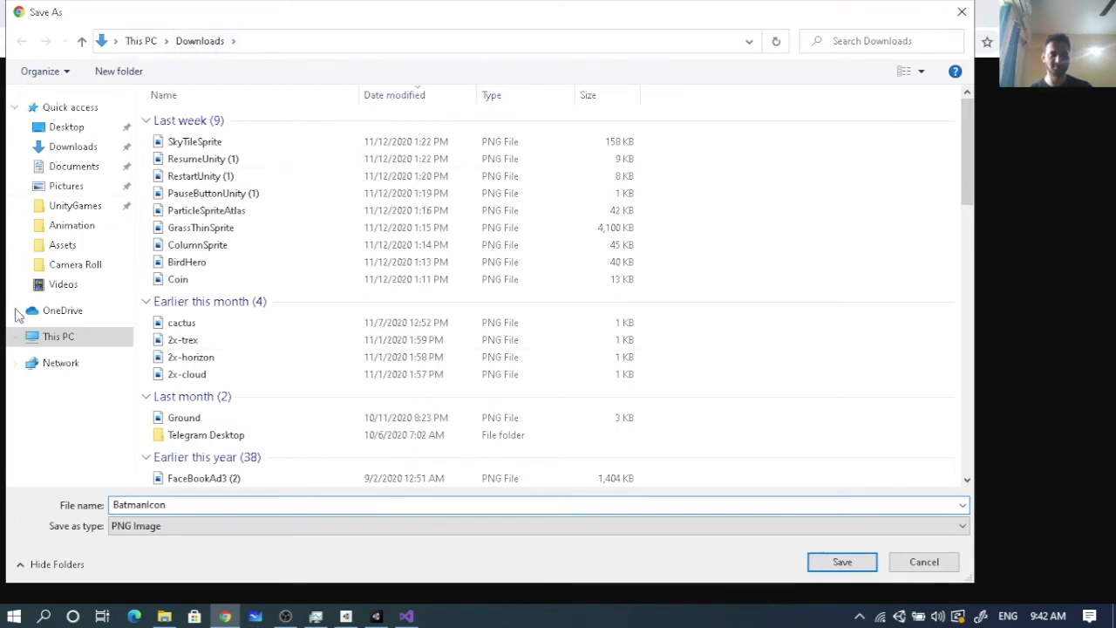
left_click(842, 565)
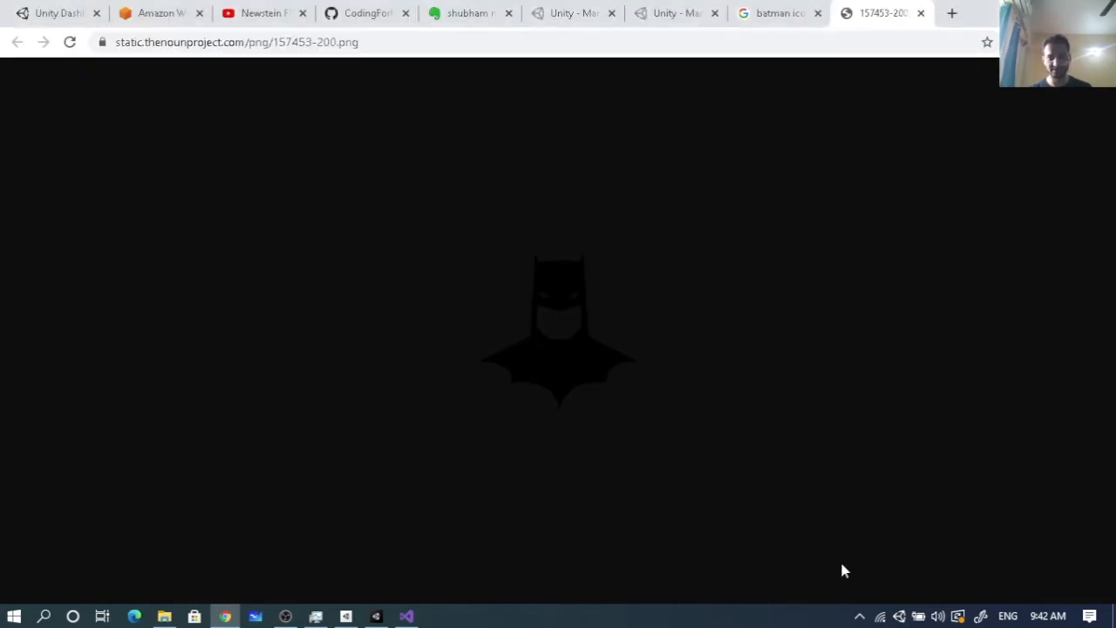
Return to Unity, import BatmanIcon from the Downloads folder into the project's Sprites folder, and close the Downloads window.
left_click(376, 616)
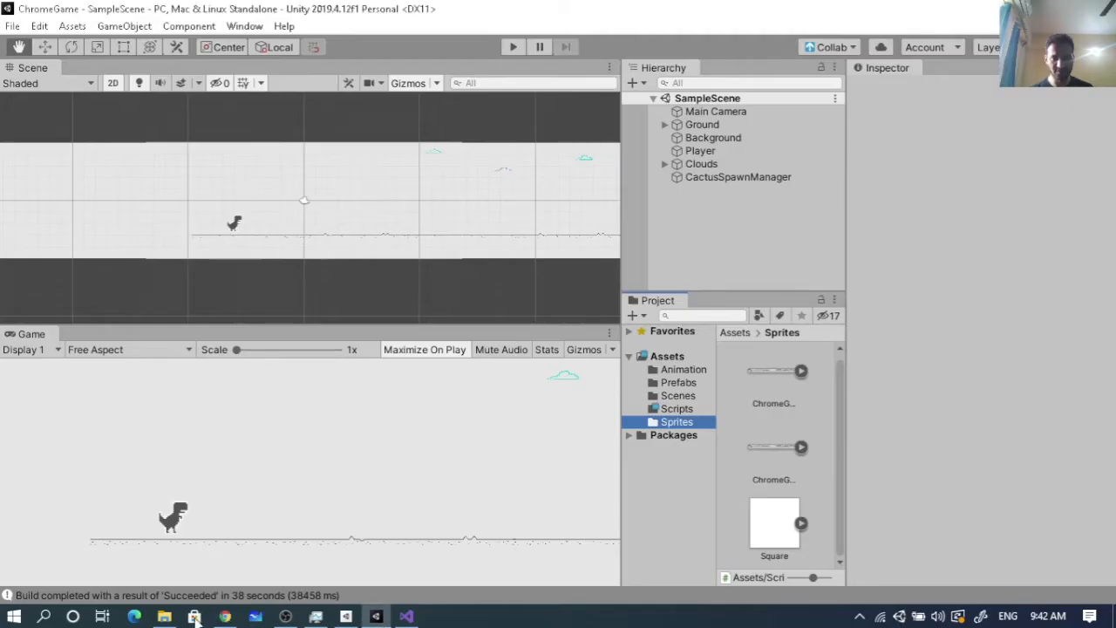
left_click(164, 615)
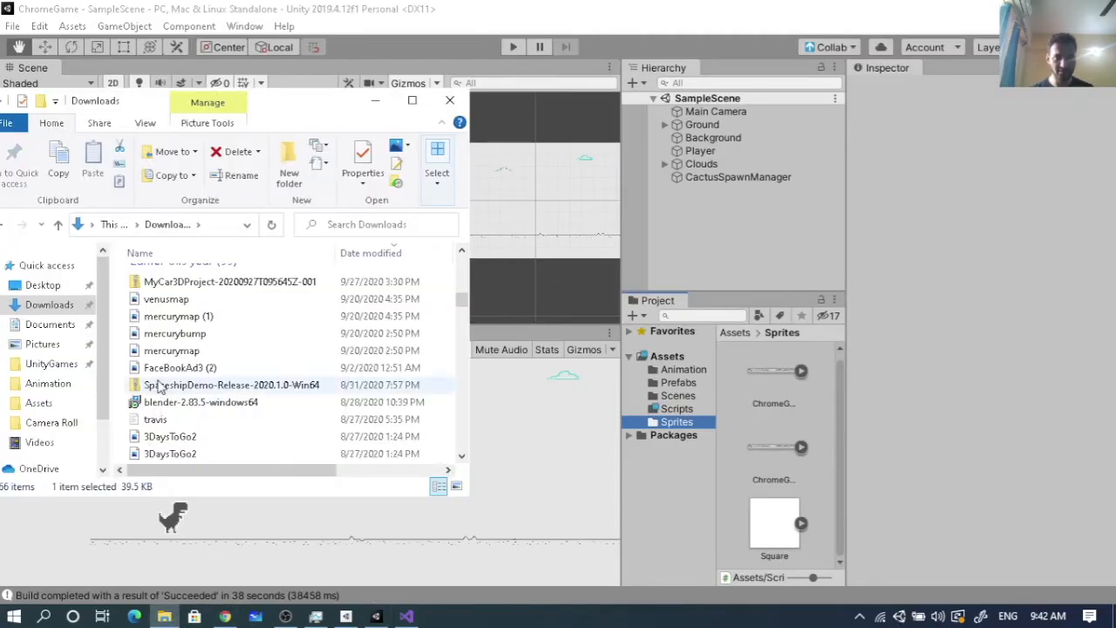
scroll(272, 344, "up", 10)
left_click(191, 301)
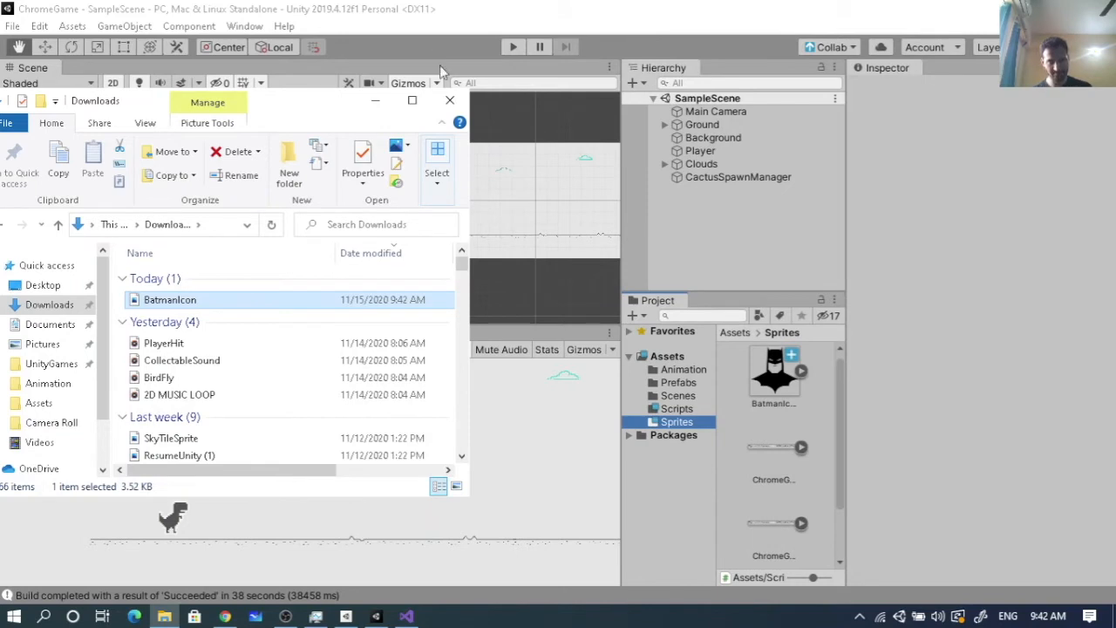
left_click(450, 99)
Assign BatmanIcon as the Default Icon in the Player project settings and close the settings.
left_click(40, 27)
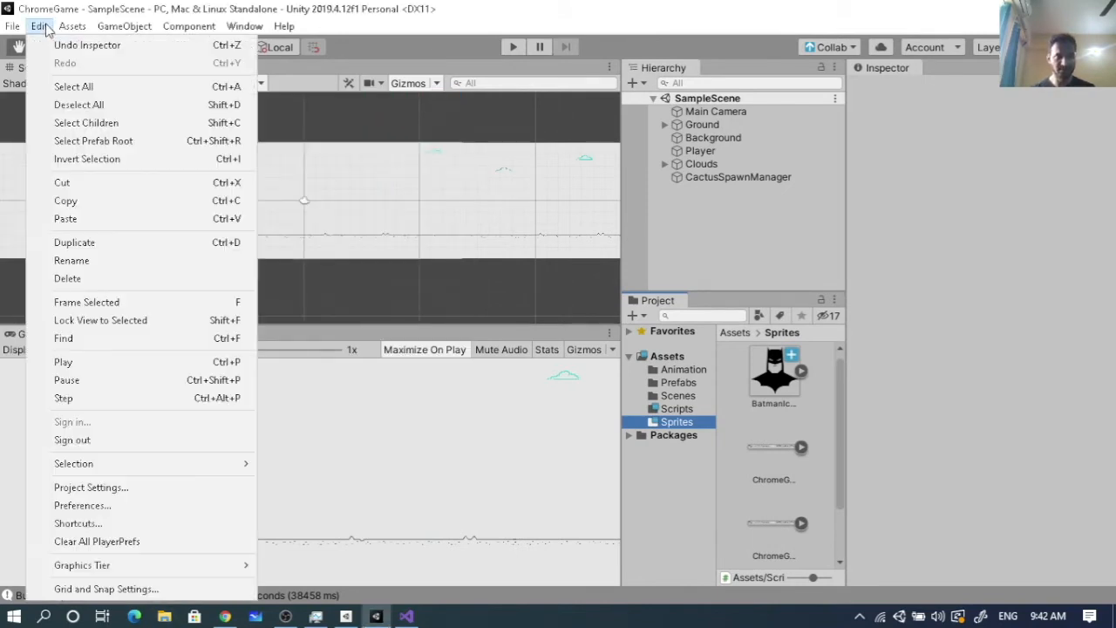
left_click(91, 486)
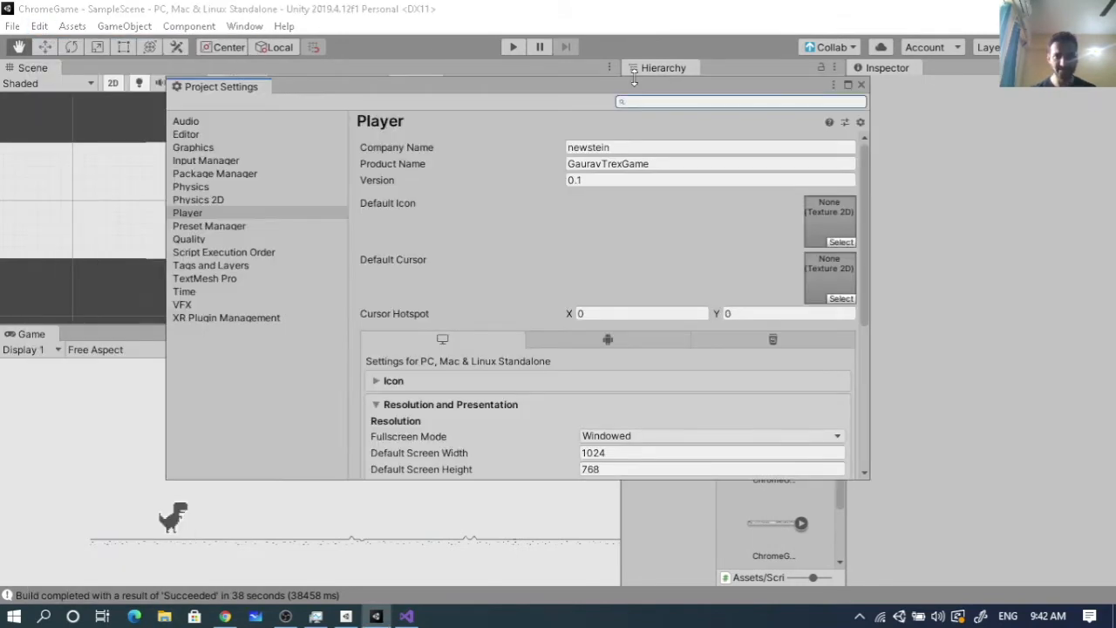
left_click(835, 242)
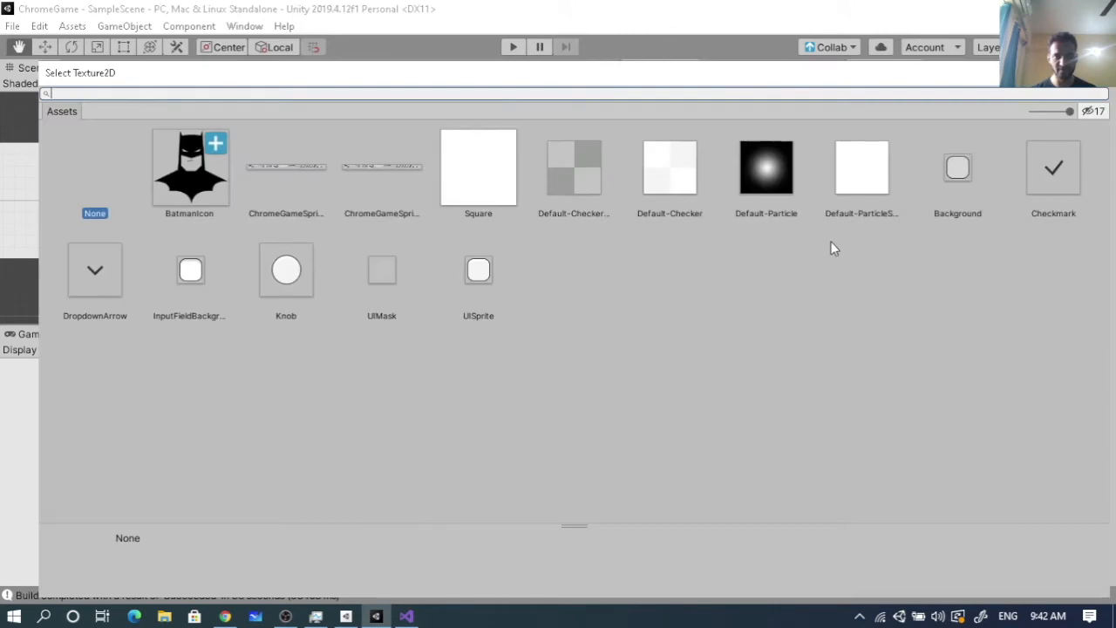
left_click(185, 193)
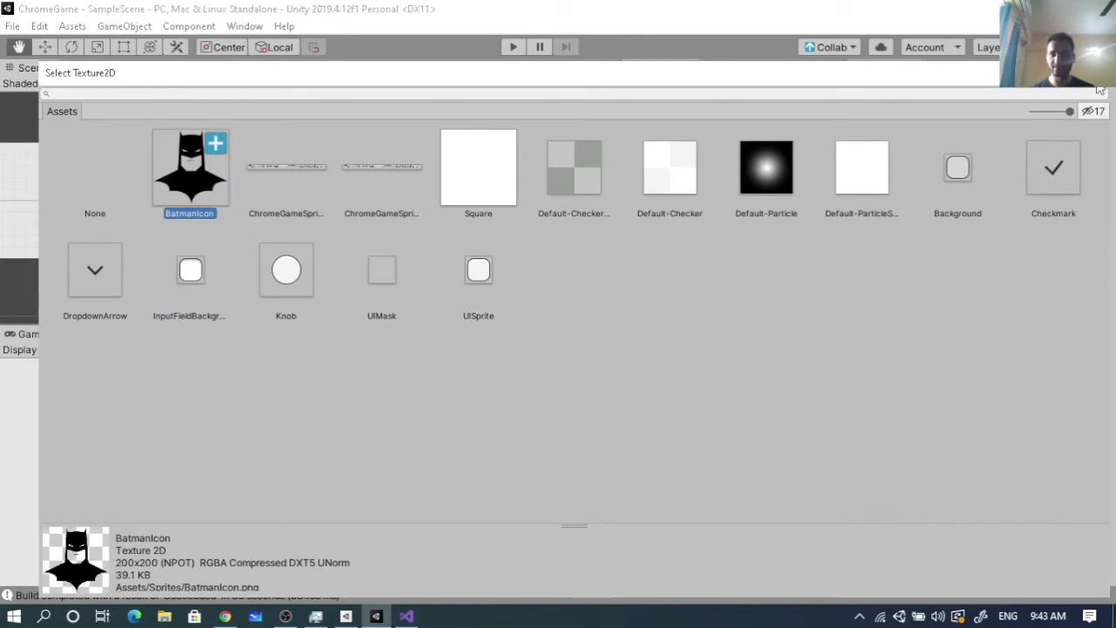
left_click(1098, 76)
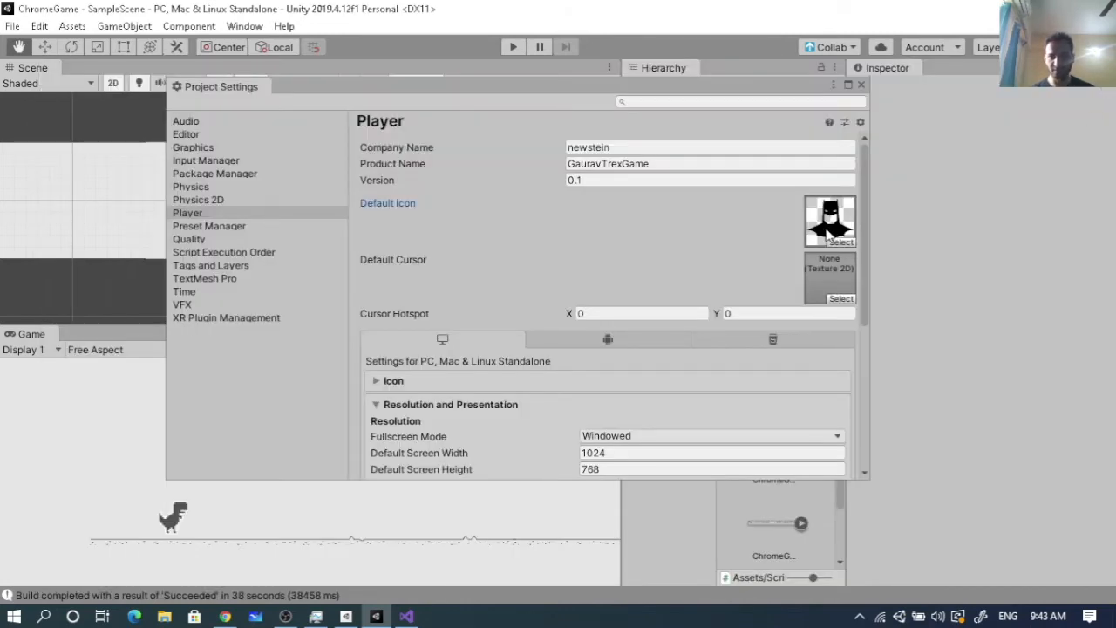
left_click(860, 85)
Build the PC standalone game for Windows into the existing GameBuilds folder.
left_click(13, 26)
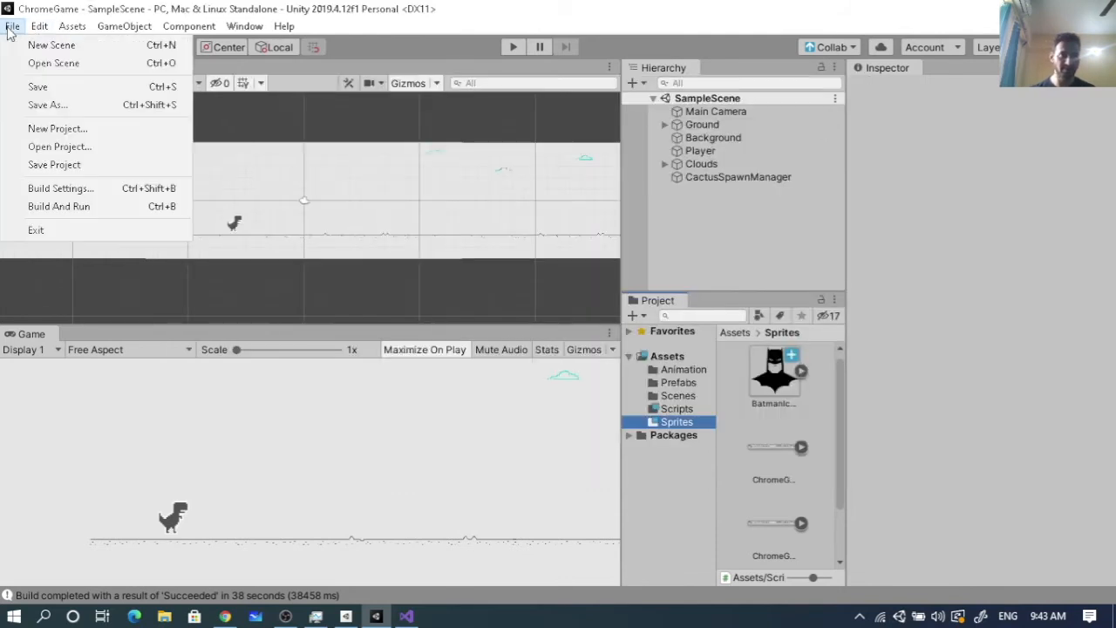
left_click(29, 190)
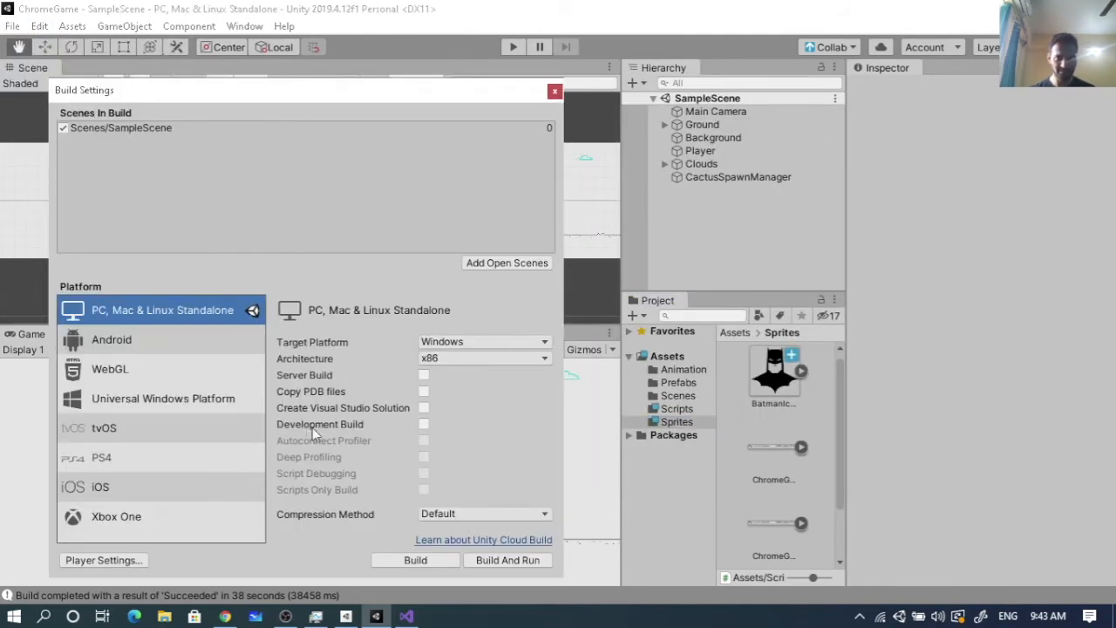
left_click(415, 560)
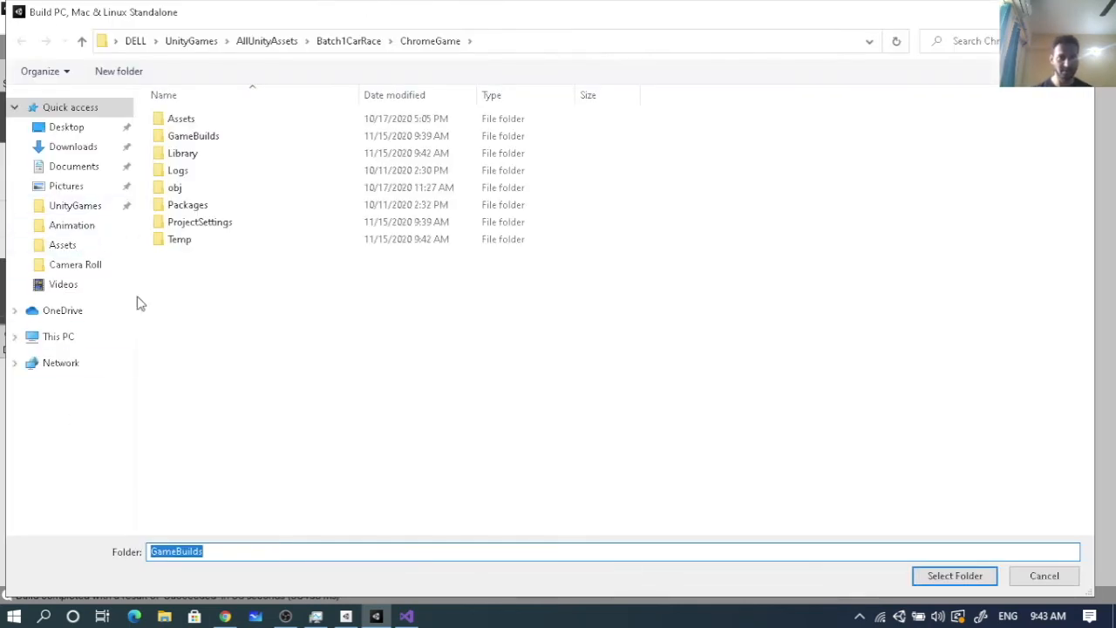
left_click(948, 576)
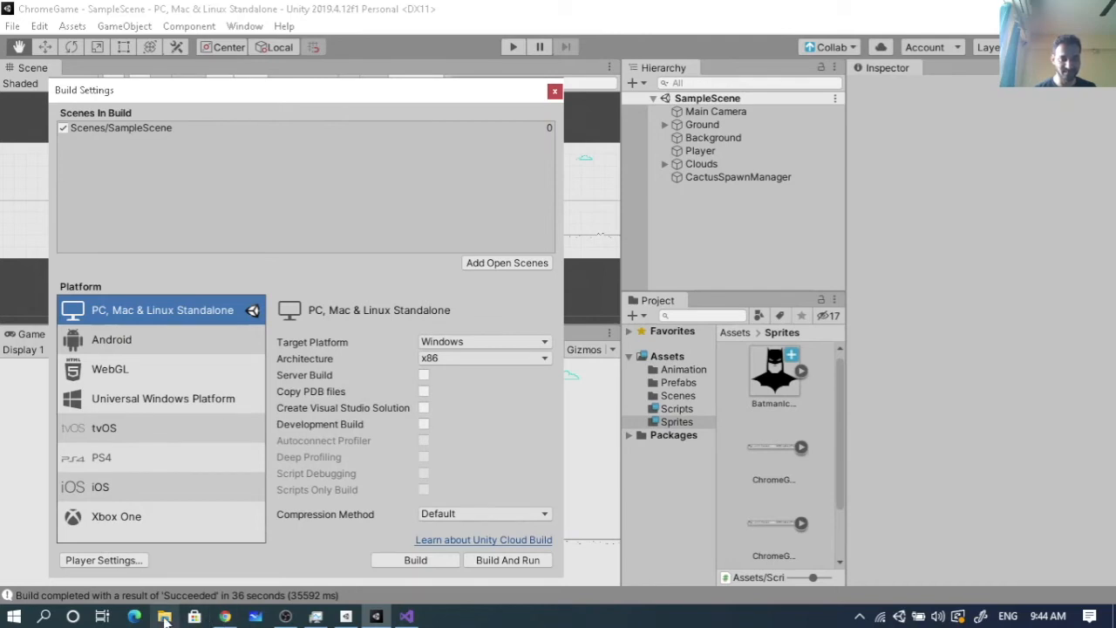
Show the GameBuilds folder maximized and compare the application icons in thumbnail and details views.
mouse_move(164, 615)
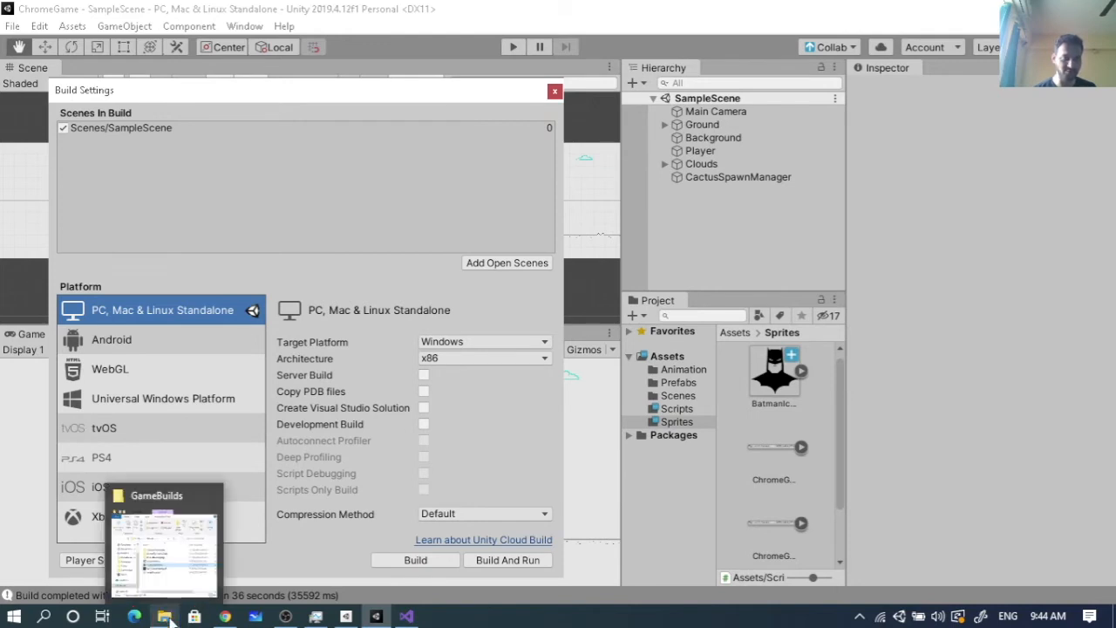
left_click(166, 575)
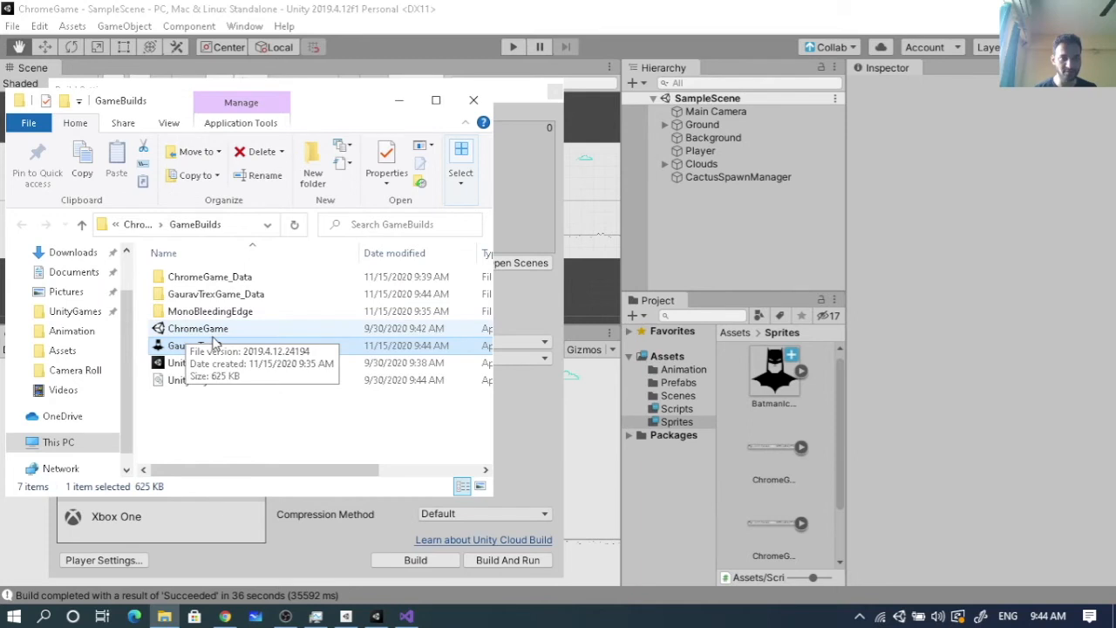
left_click(436, 99)
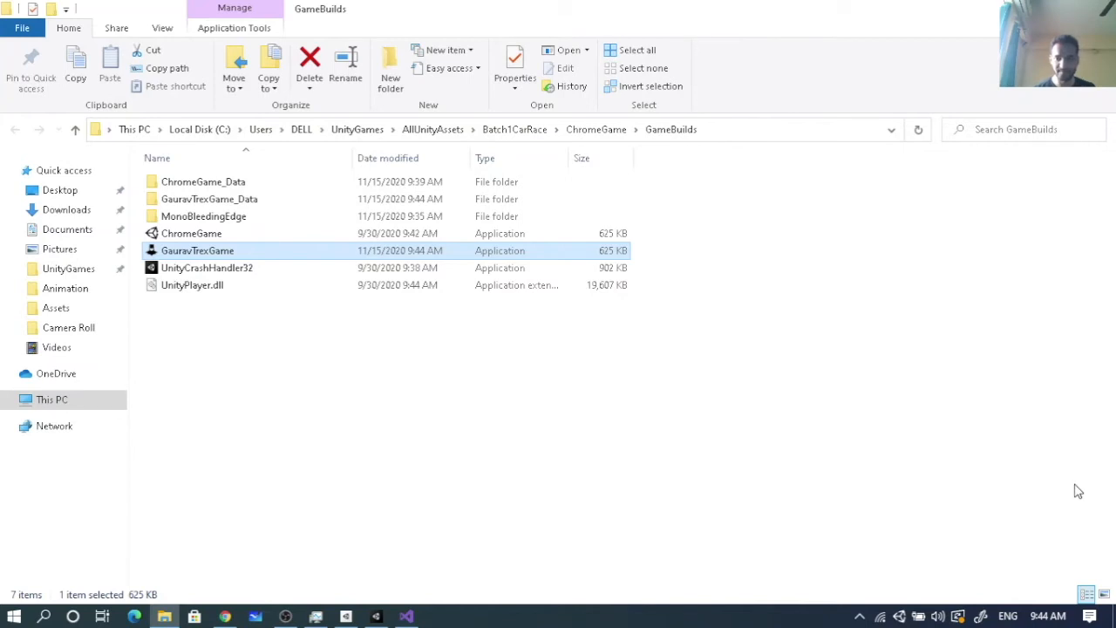
left_click(1104, 594)
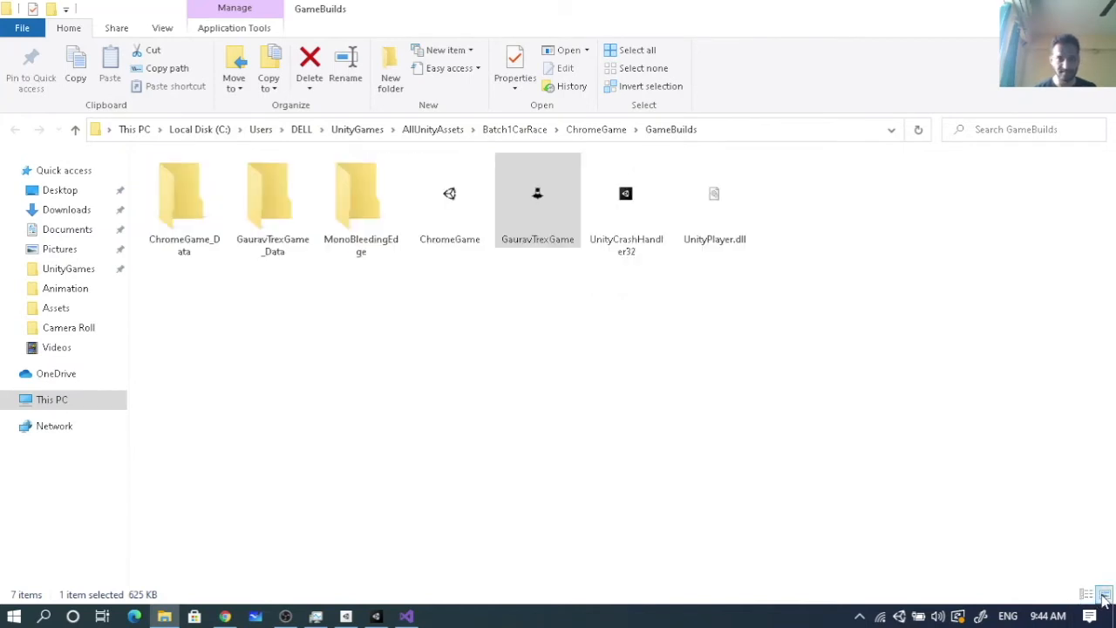
left_click(1086, 595)
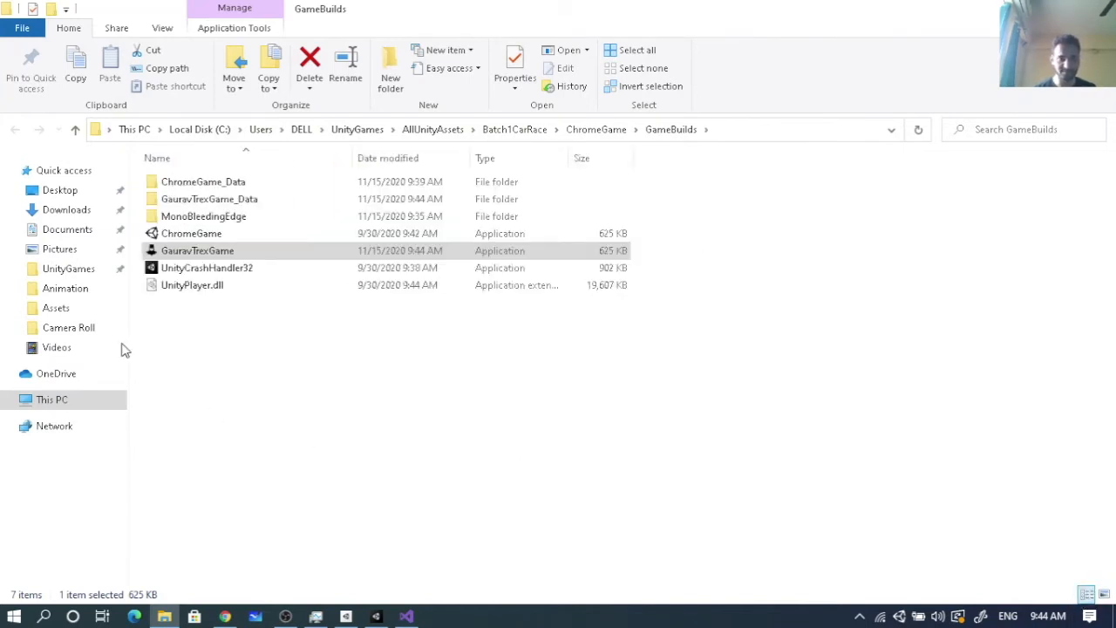
Launch the newly built game with the Batman icon, maximize its window, test the dinosaur's jumps, and close the game.
double_click(173, 253)
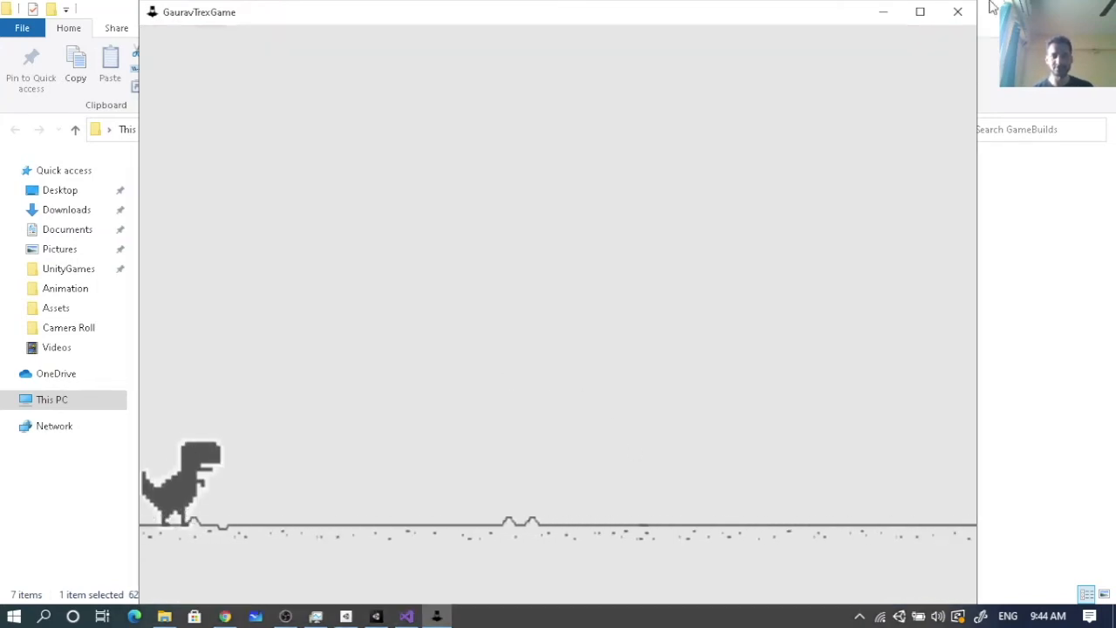
left_click(917, 12)
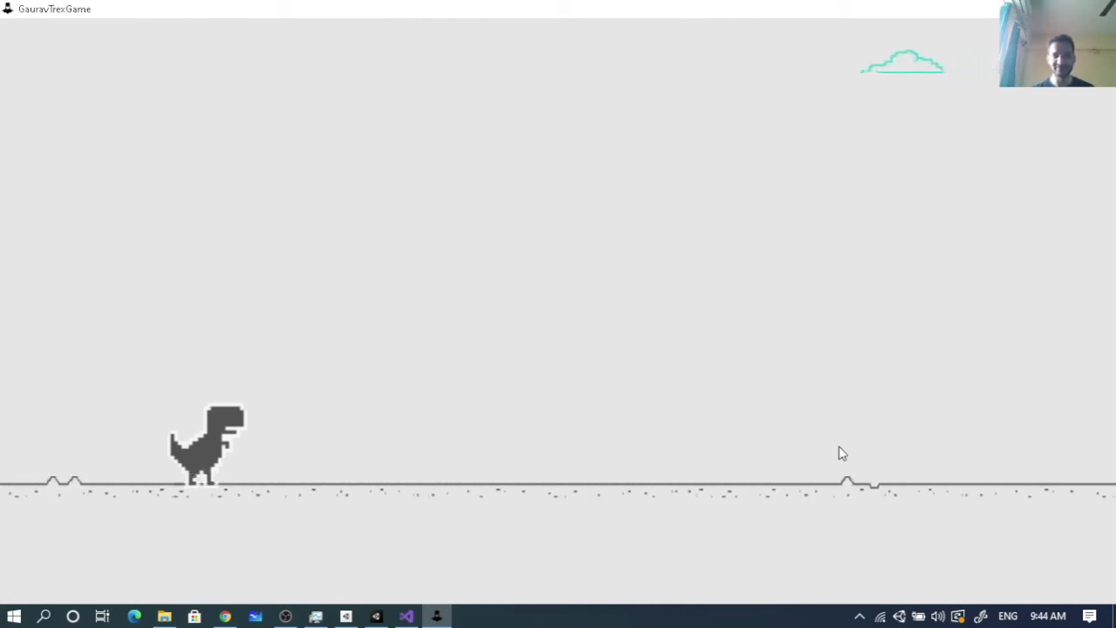
key("space")
key("space")
key("space")
key("space")
key("space")
key("space")
key("space")
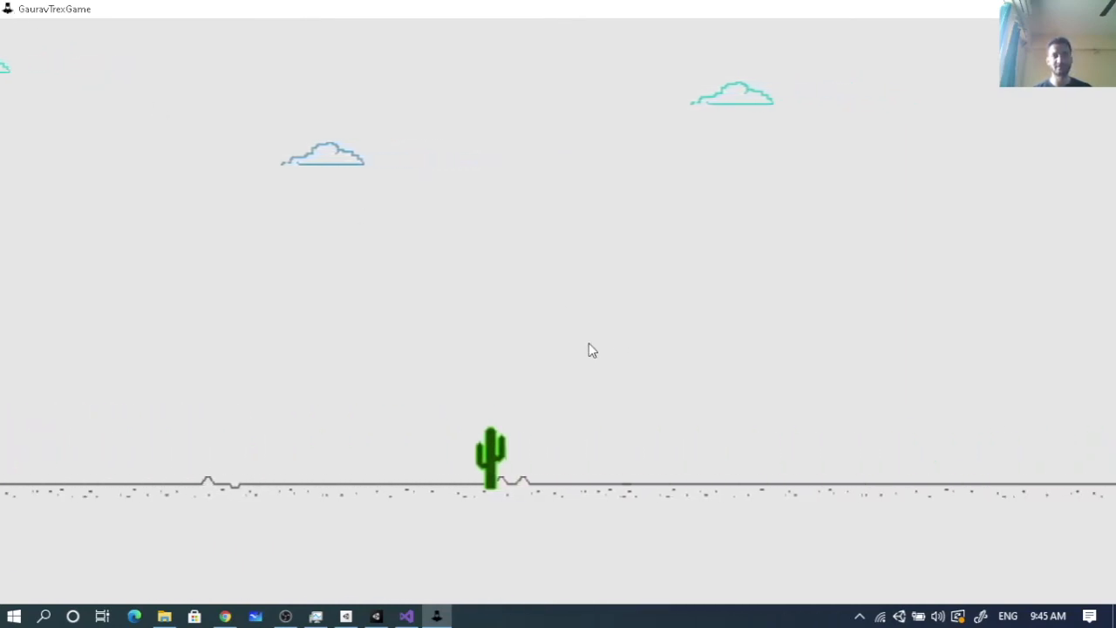
left_click(1096, 9)
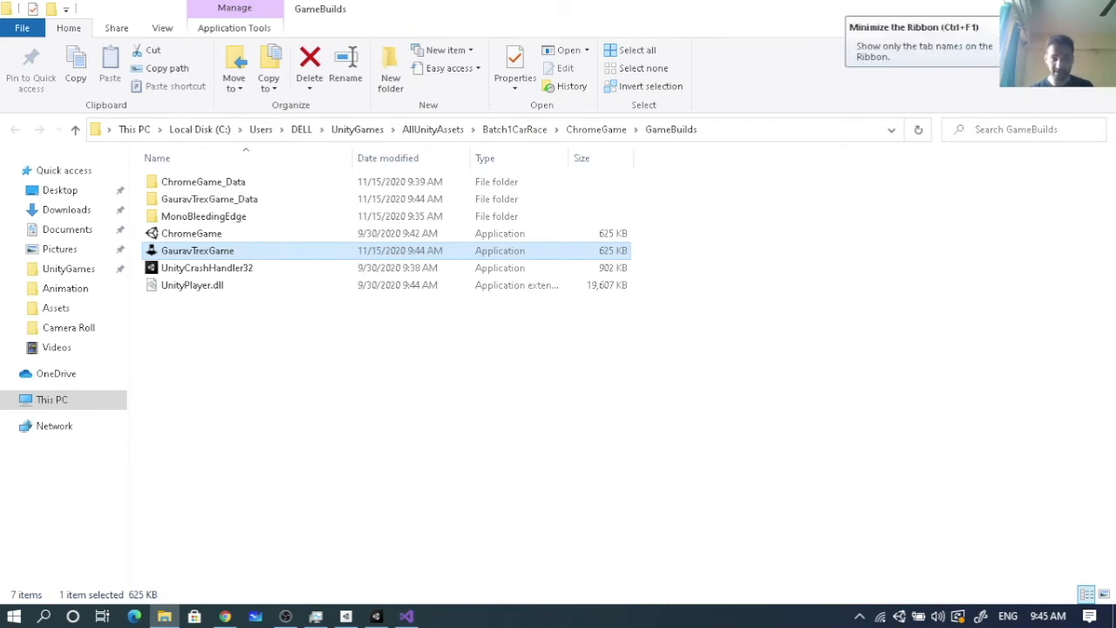
Return to the Unity build settings and switch the project's build platform to Android.
key("alt+Tab")
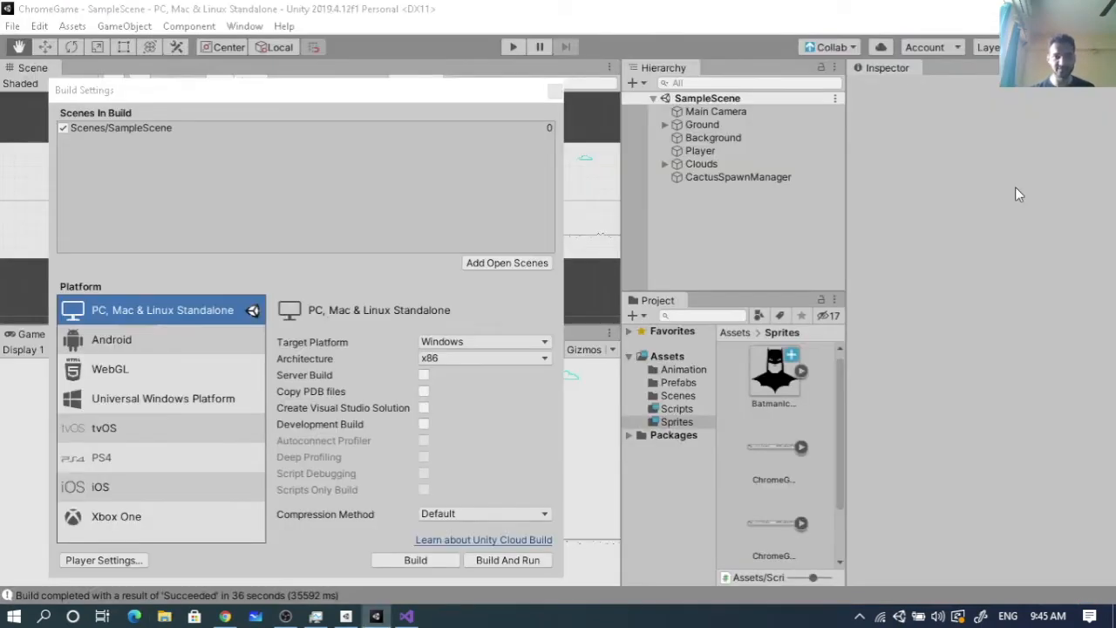
left_click(159, 351)
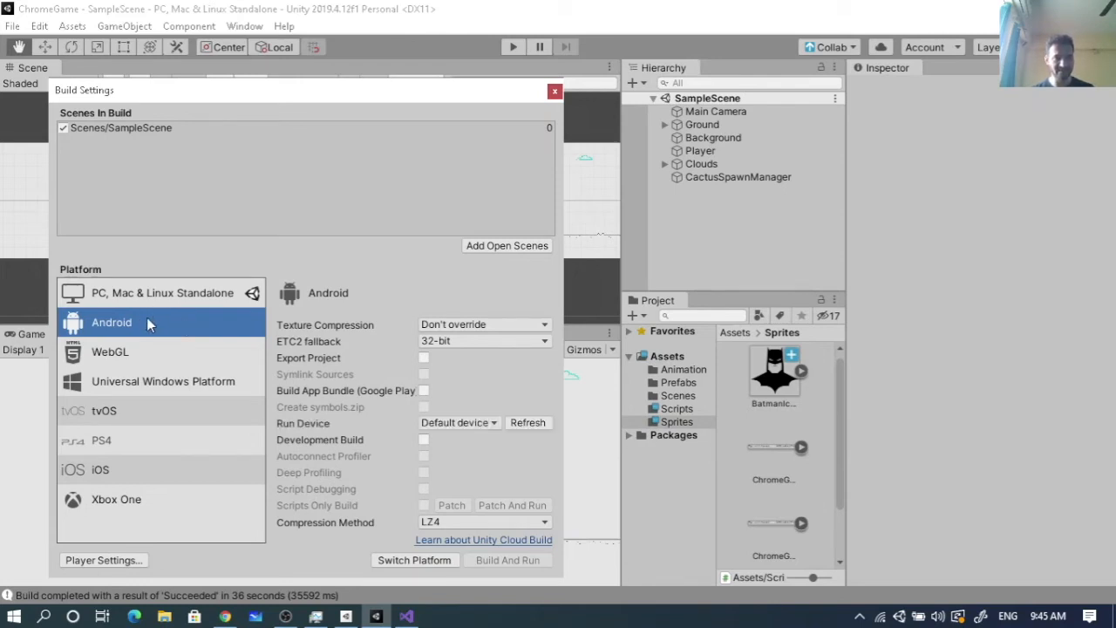
left_click(409, 559)
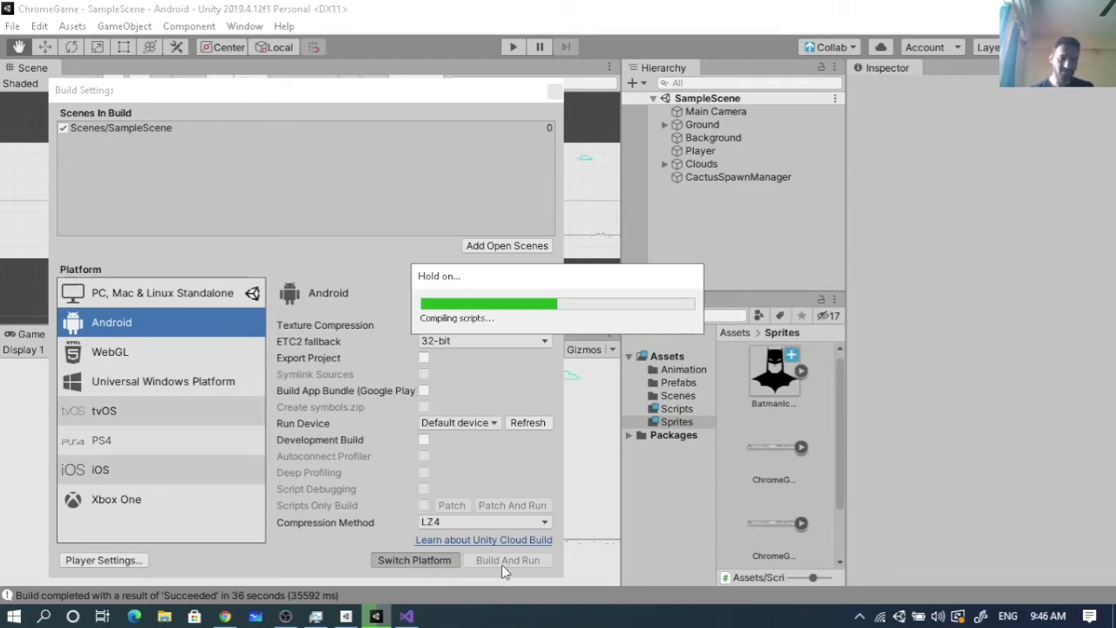
mouse_move(345, 615)
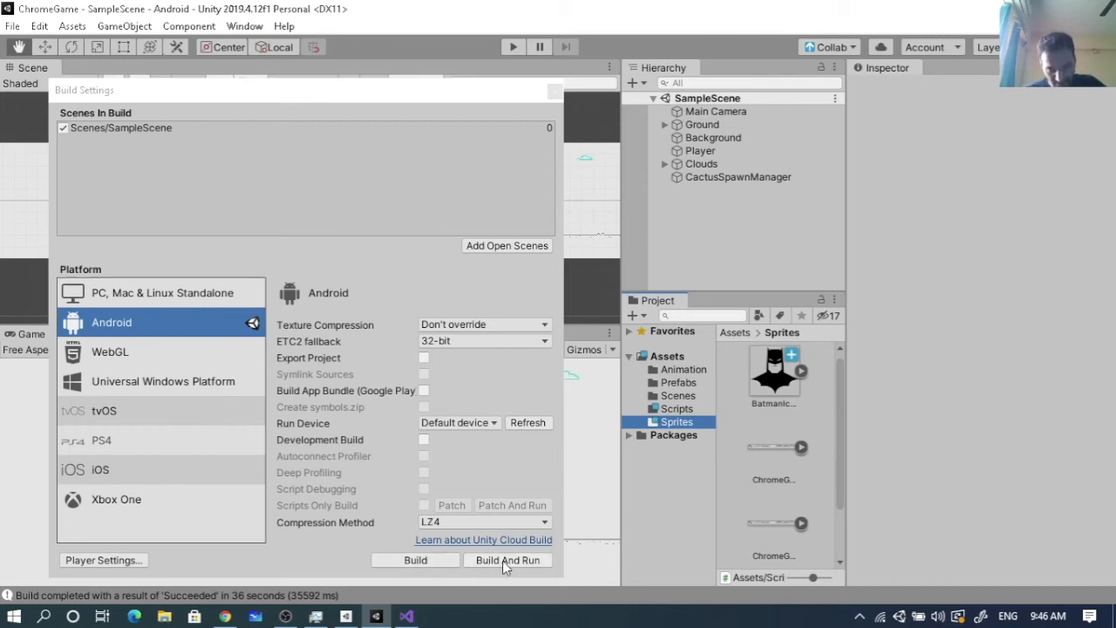
Start the Android build and create a folder named AndridBuilds in the ChromeGame project folder.
left_click(404, 559)
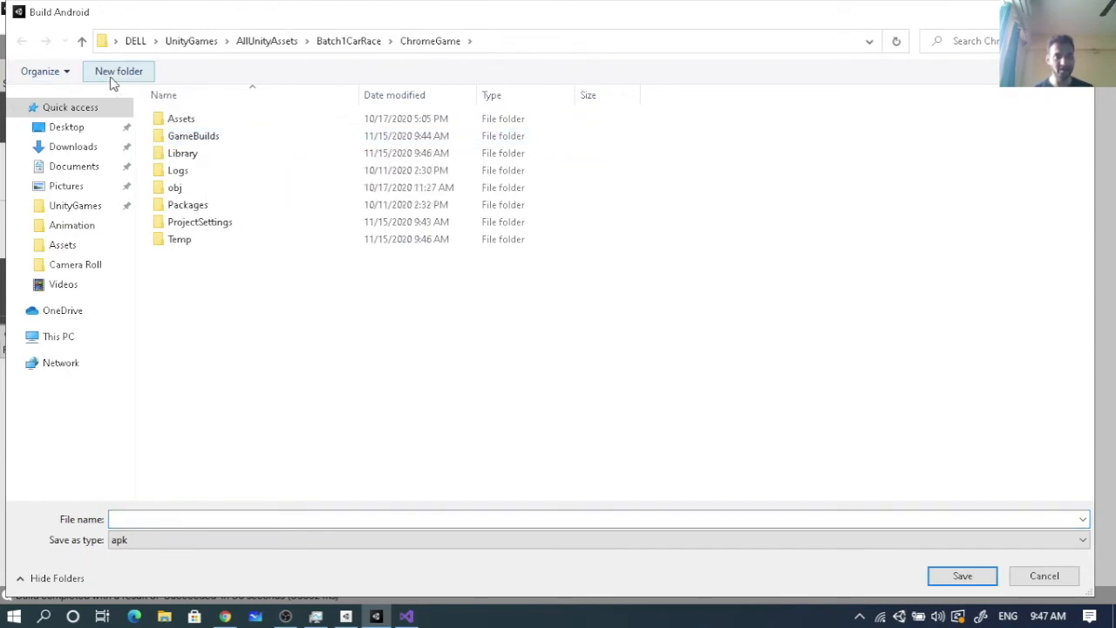
left_click(115, 73)
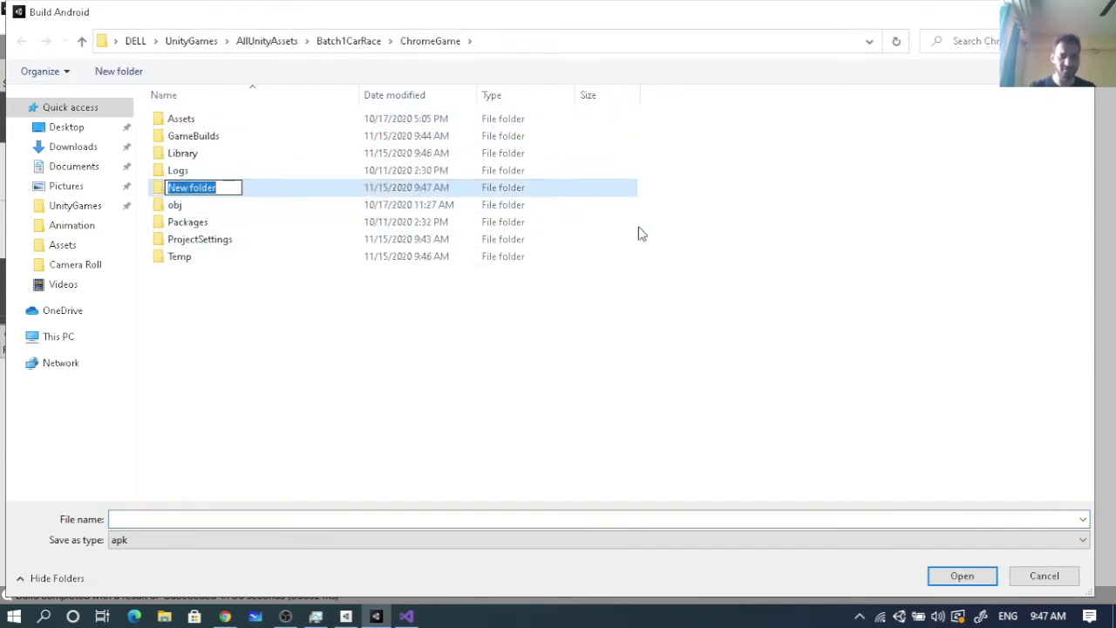
type("Andon")
type("id")
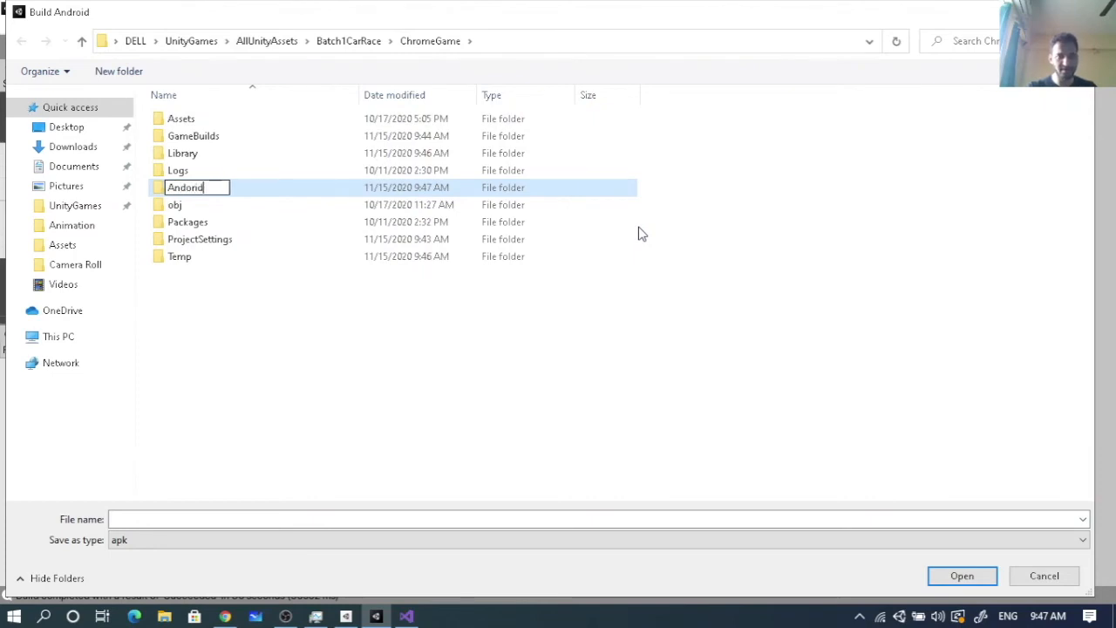
type("Build")
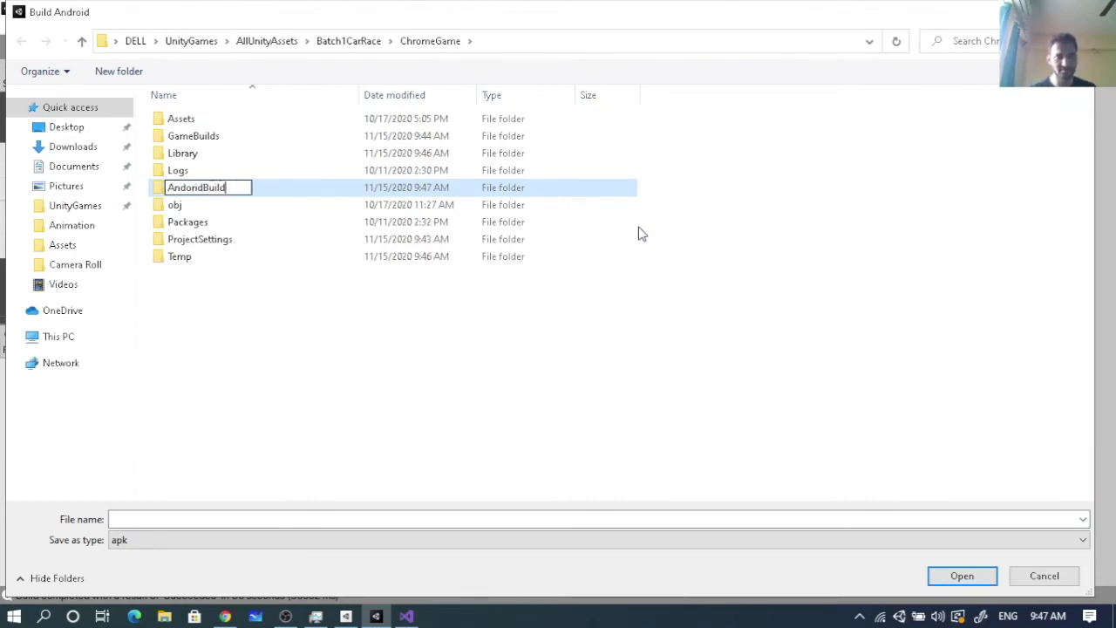
type("s")
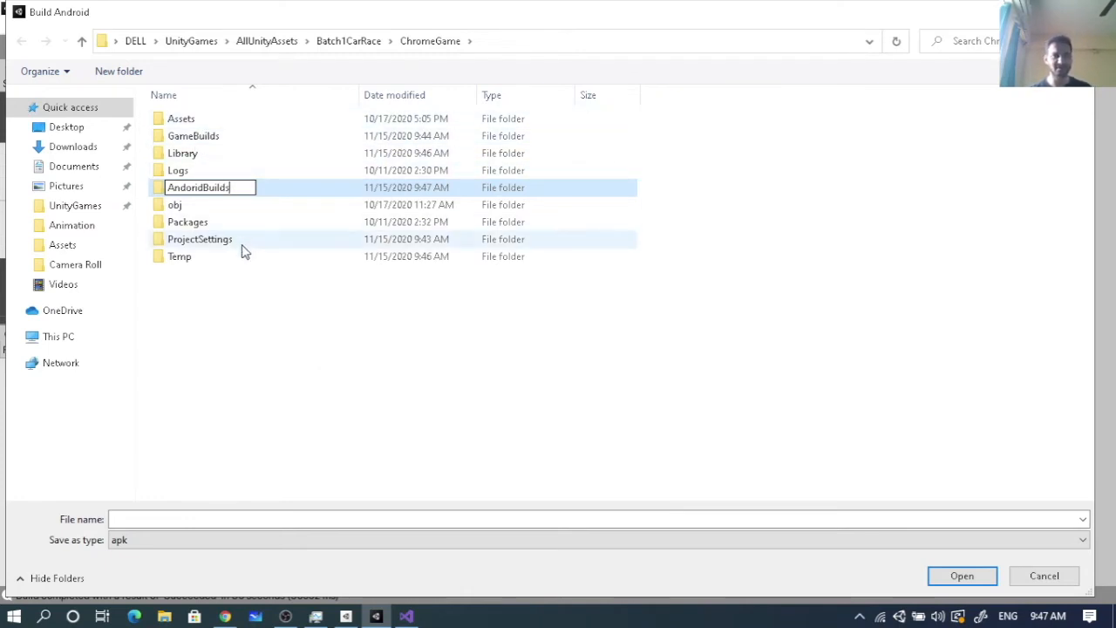
left_click(191, 187)
key("BackSpace")
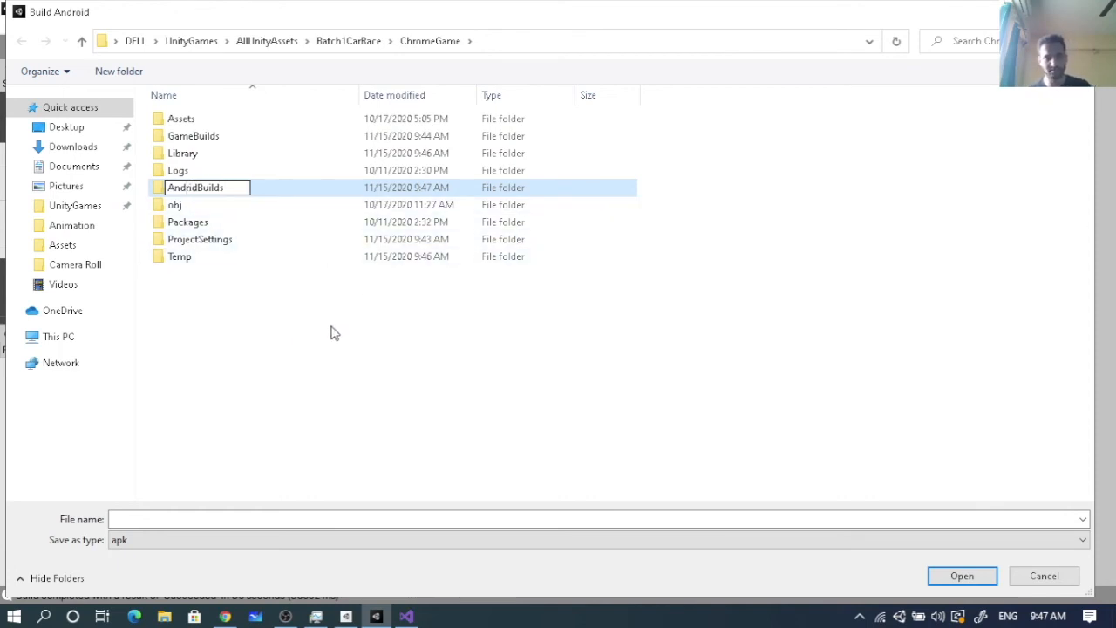
key("Return")
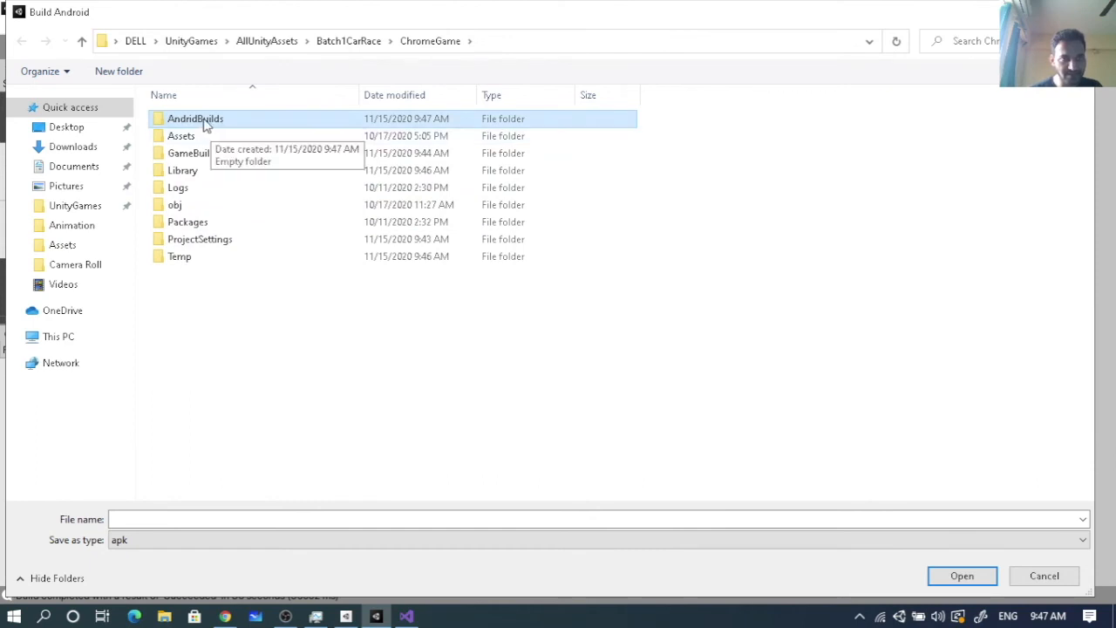
Correct the new folder's name to AndroidBuilds.
left_click(205, 122)
left_click(192, 119)
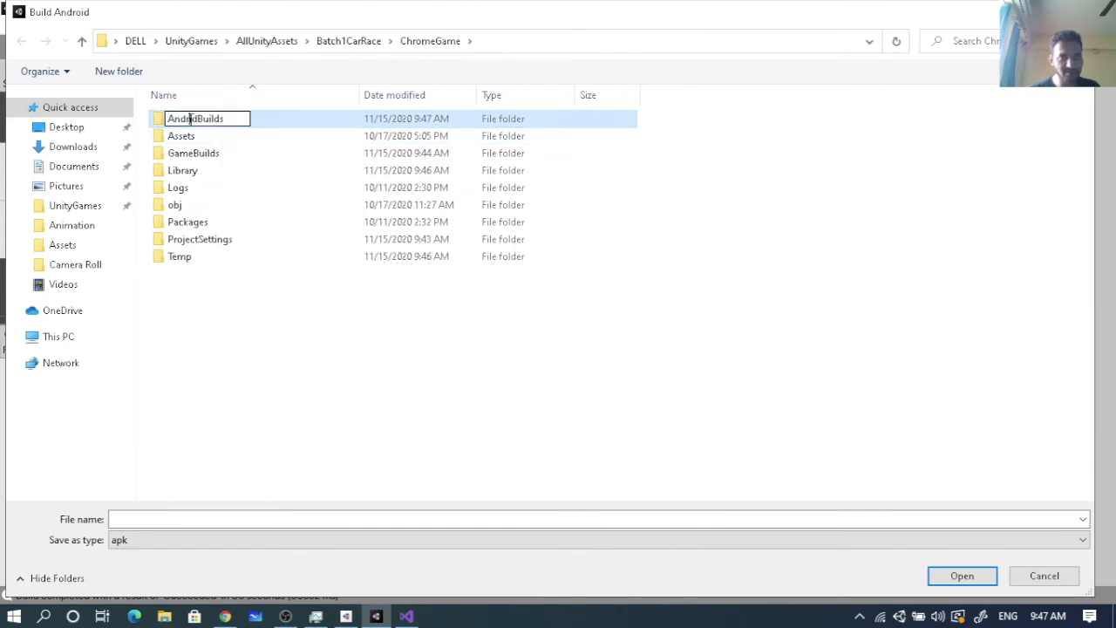
type("o")
left_click(254, 322)
left_click(229, 124)
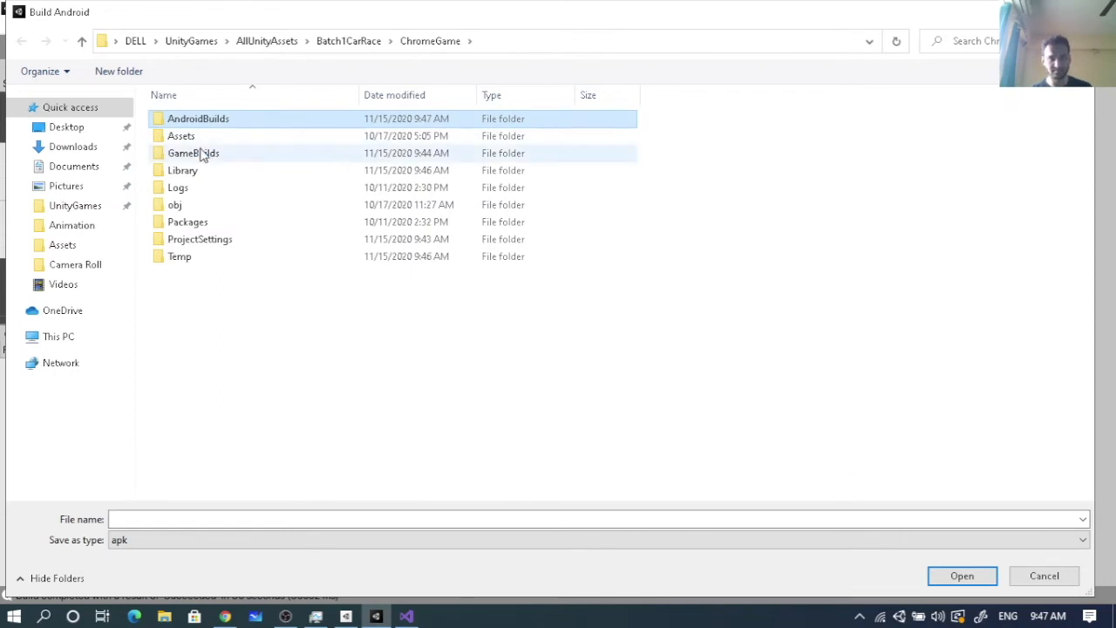
Build the Android game as an apk in the AndroidBuilds folder, using the game's product name as the file name.
left_click(128, 519)
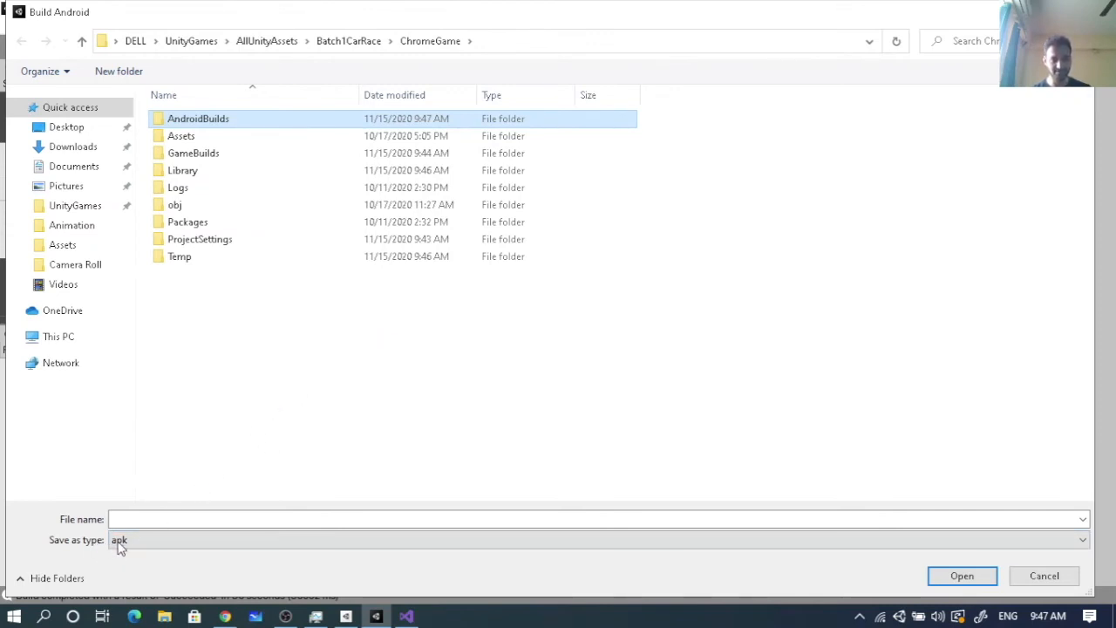
left_click(175, 538)
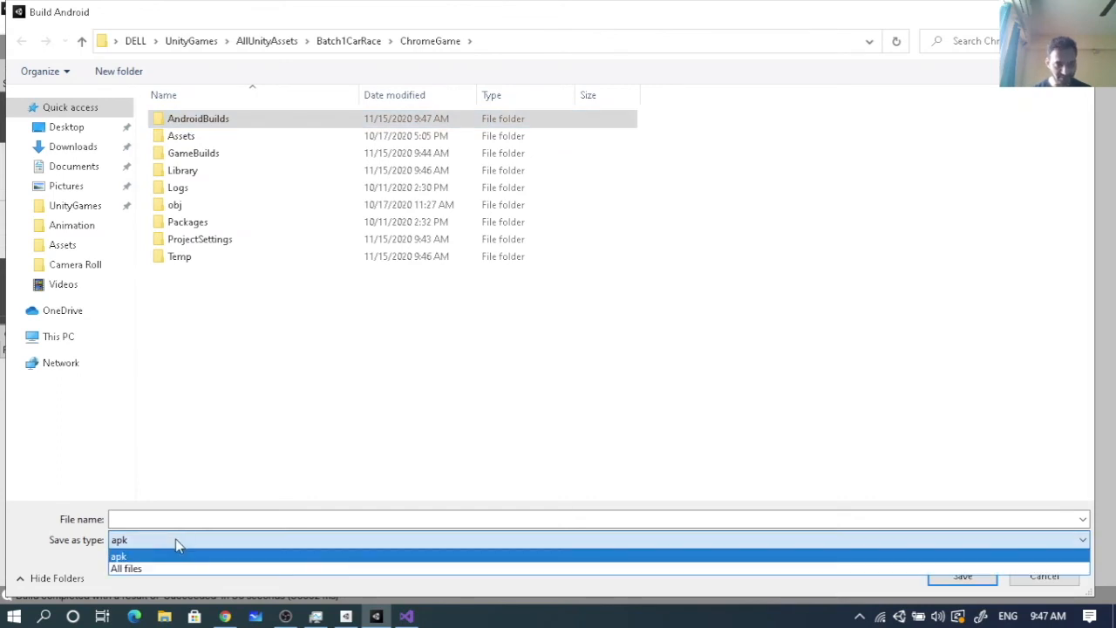
left_click(158, 557)
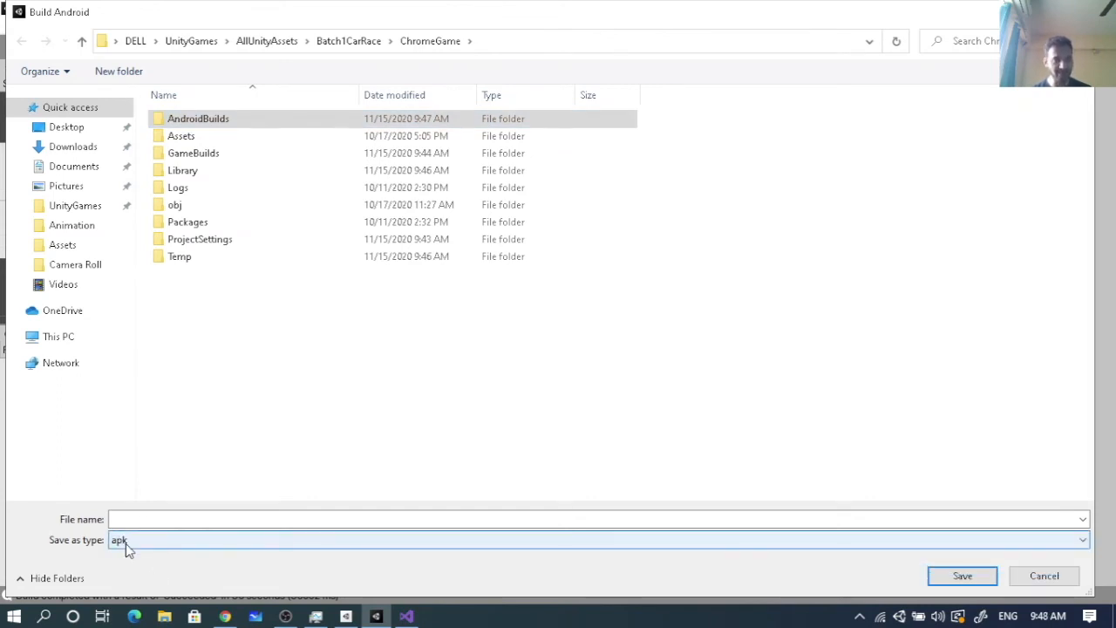
left_click(144, 518)
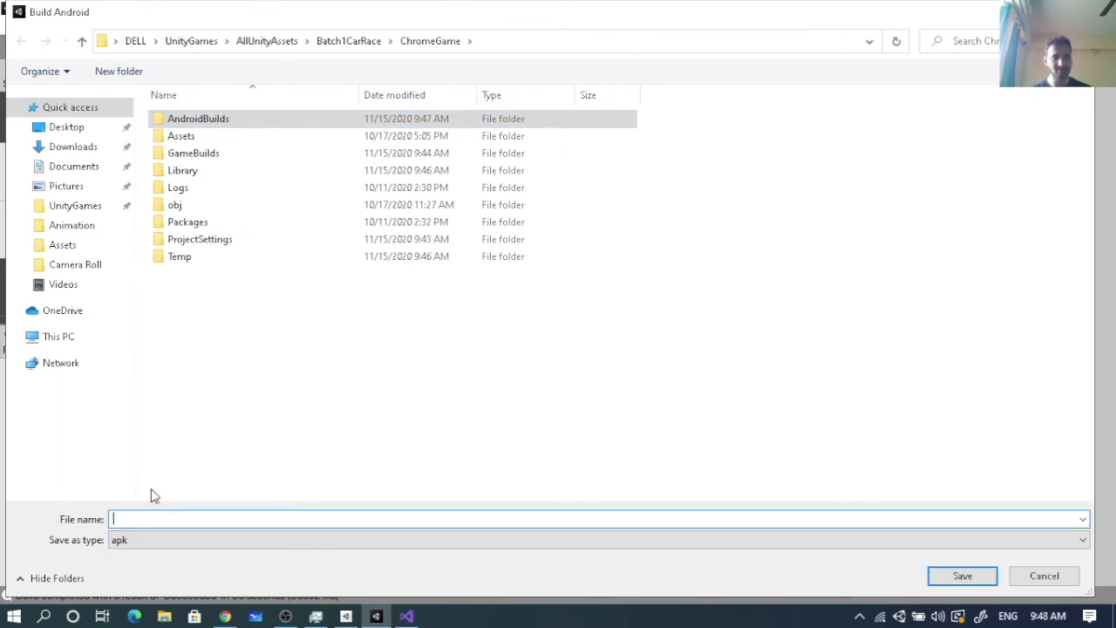
double_click(203, 119)
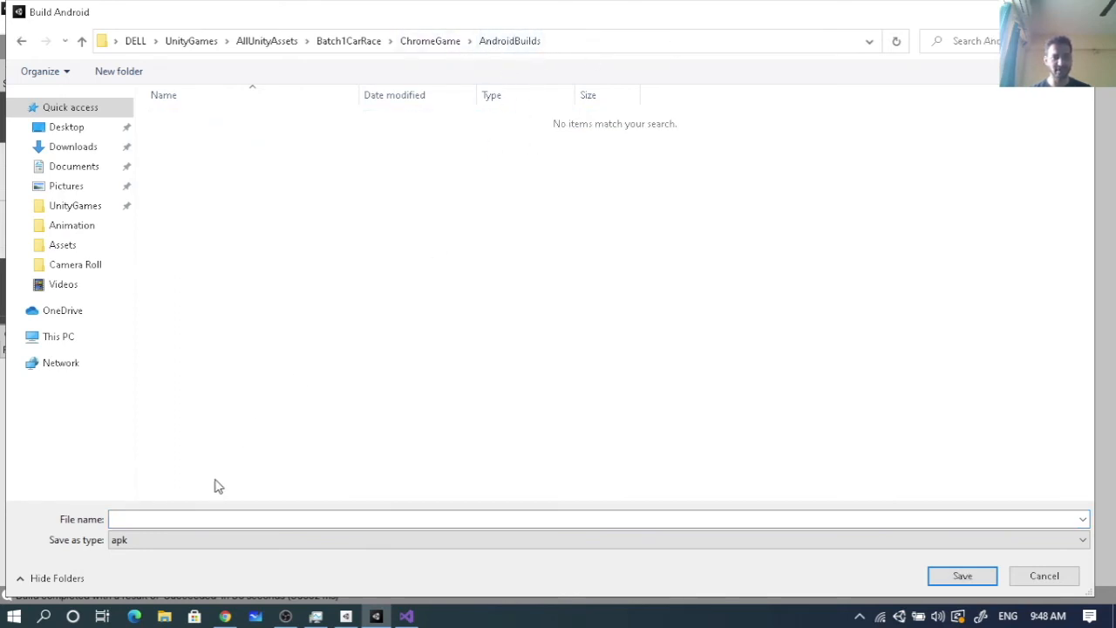
left_click(163, 523)
type("ga")
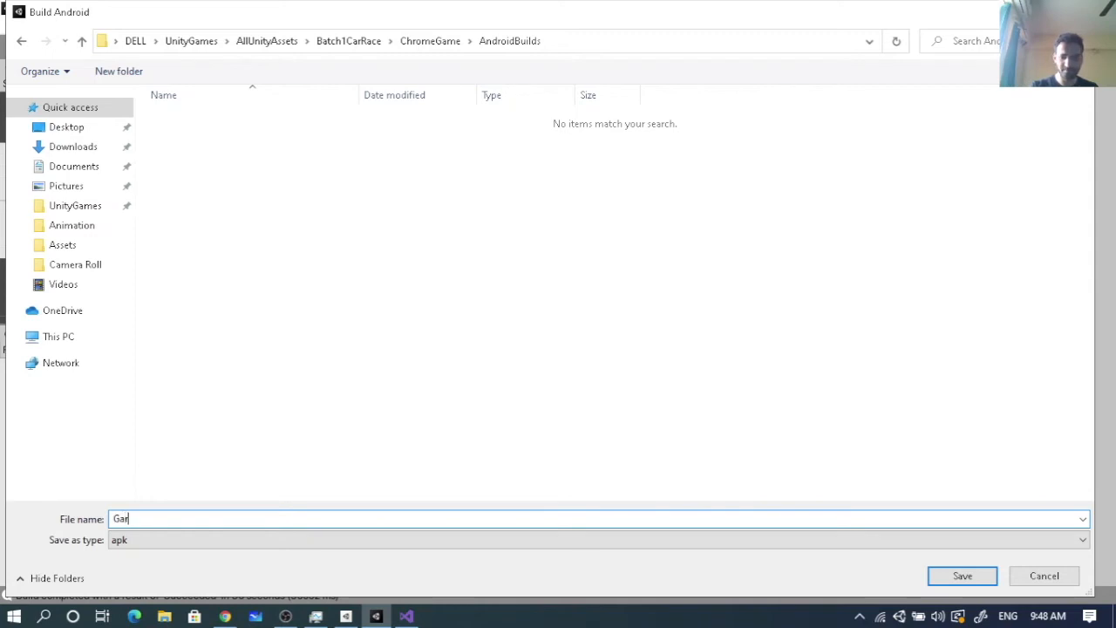
type("uravTrex")
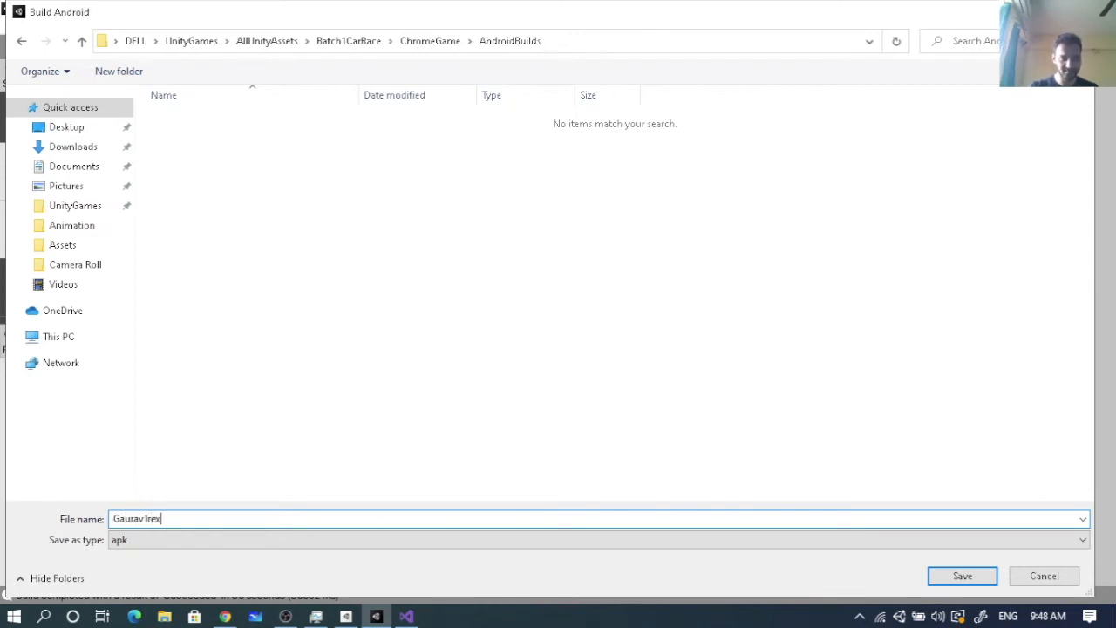
type("Game")
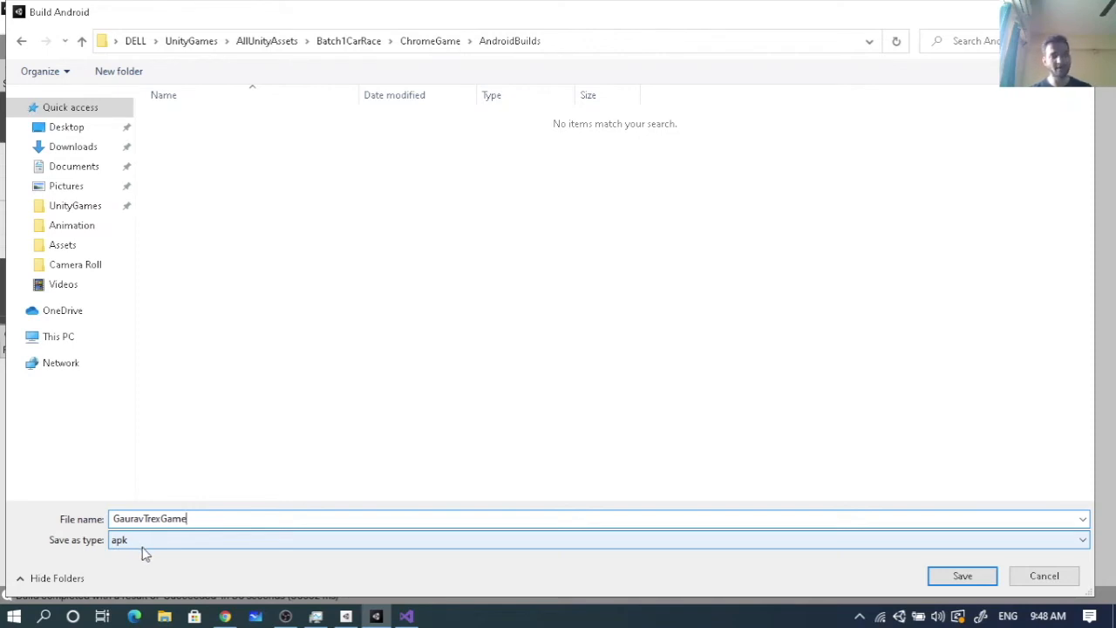
left_click(952, 582)
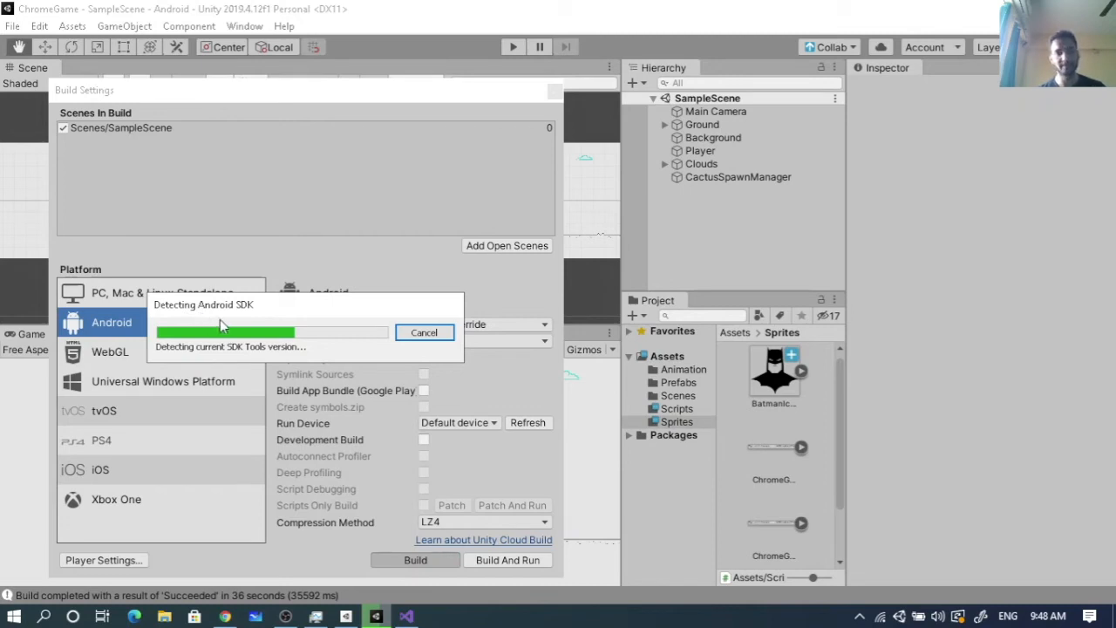
Check in Unity Hub's Installs that Android Build Support is included with 2019.4.12f1, then minimize the Hub.
mouse_move(350, 616)
left_click(336, 569)
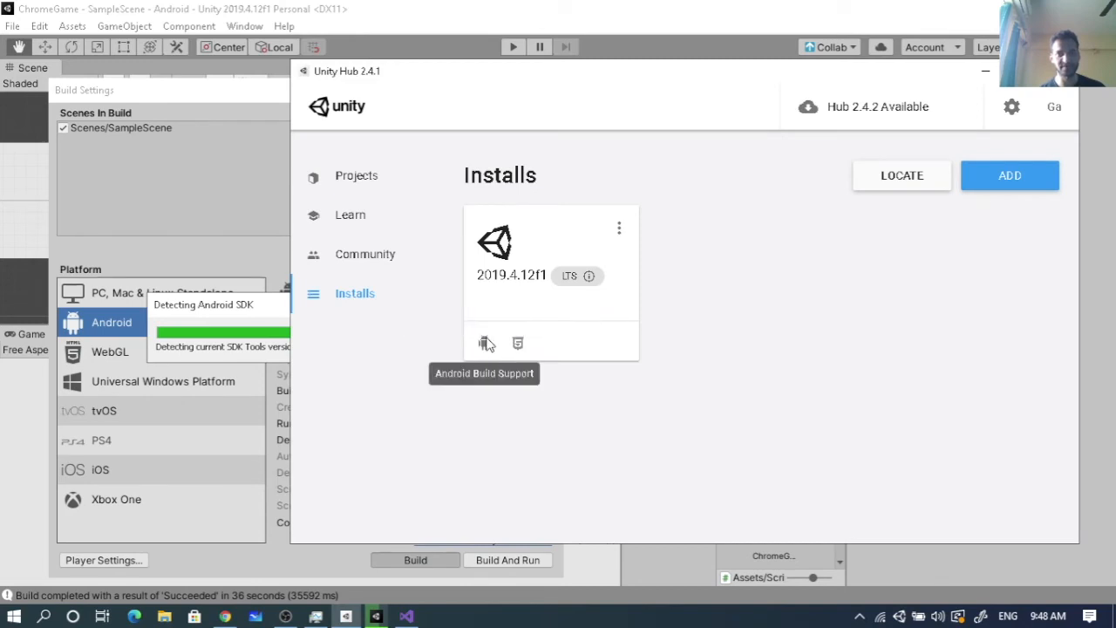
left_click(986, 71)
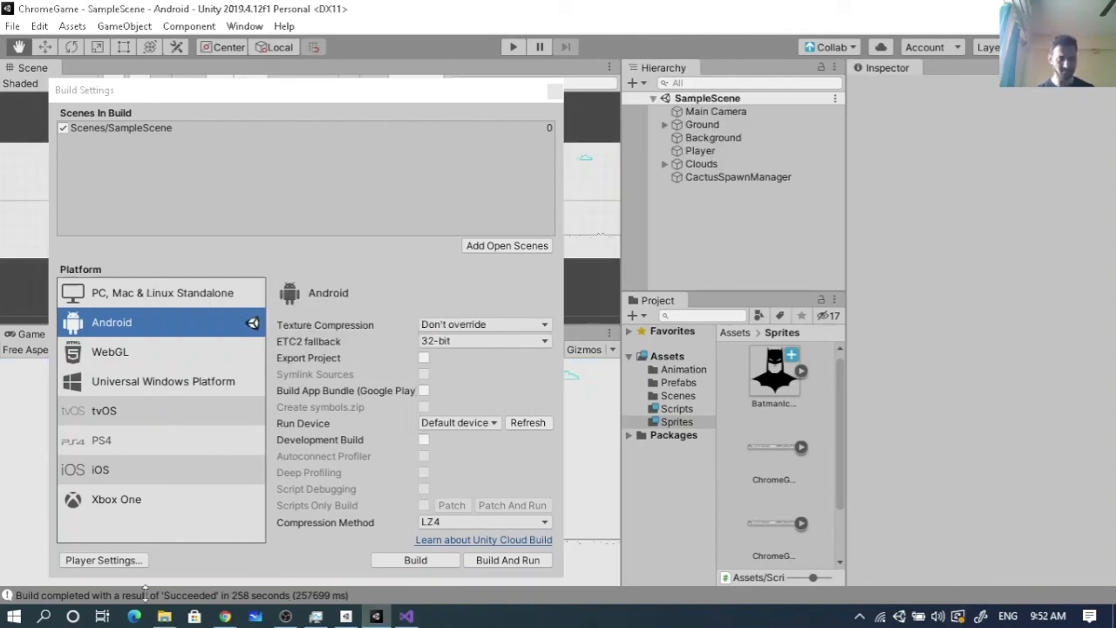
Show the AndroidBuilds folder and widen its Type column to inspect the built game file.
mouse_move(162, 619)
left_click(175, 547)
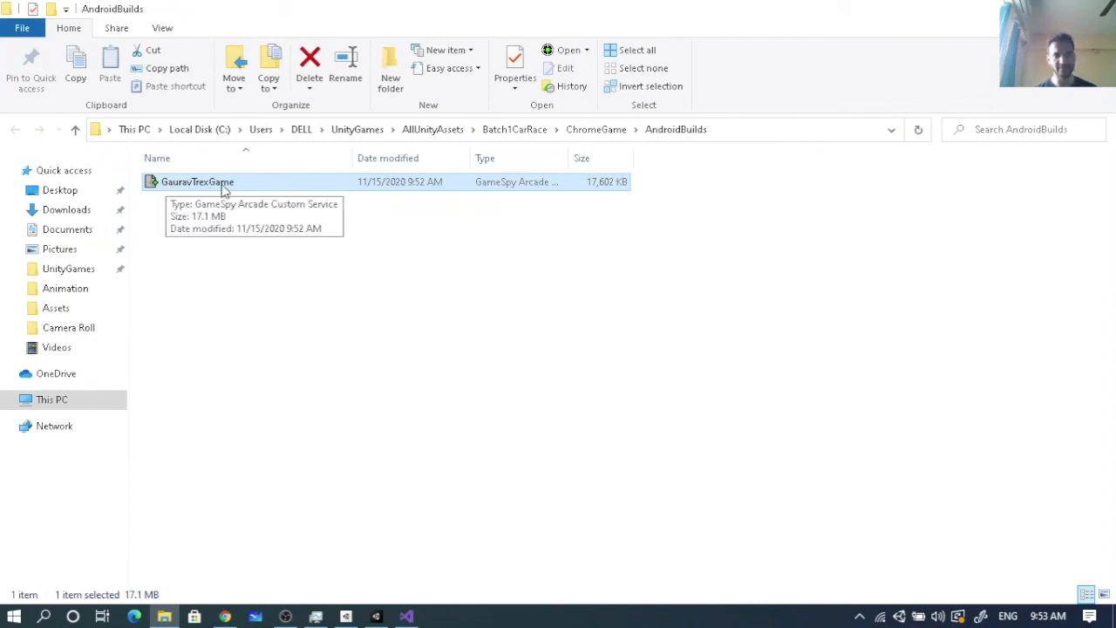
left_click_drag(570, 156, 659, 154)
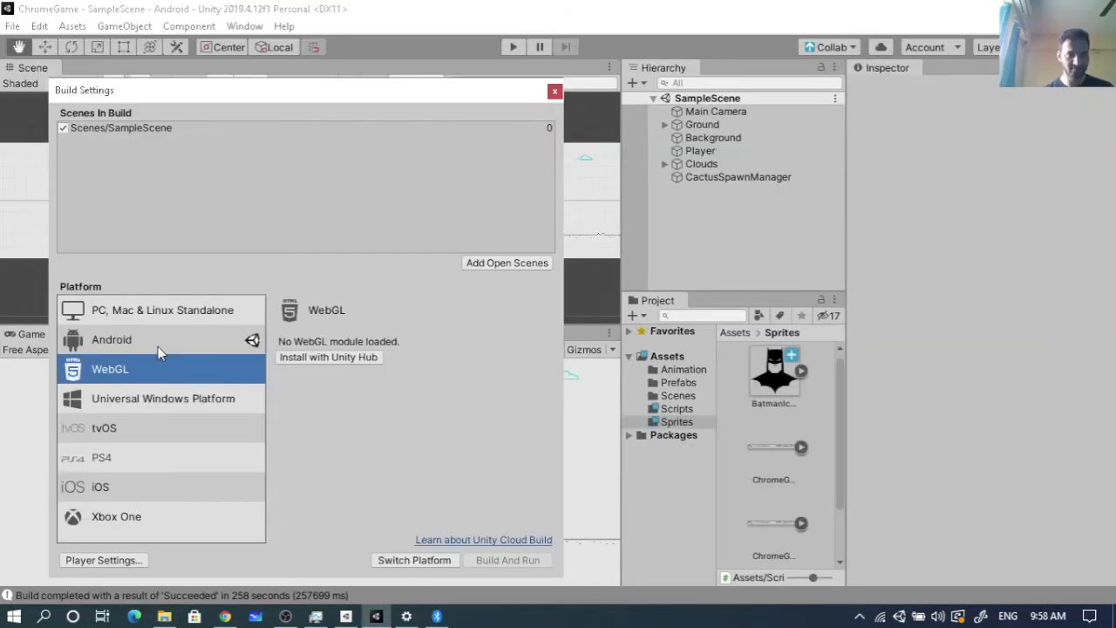
Compare the Android and PC, Mac & Linux Standalone options in the build settings, ending on Android.
left_click(158, 343)
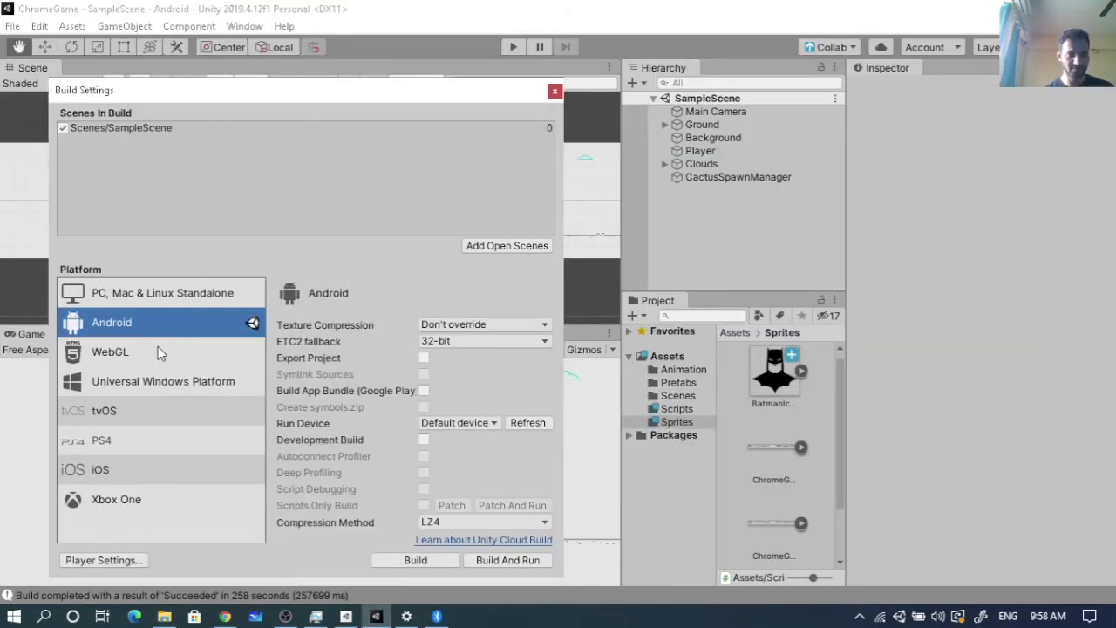
left_click(165, 305)
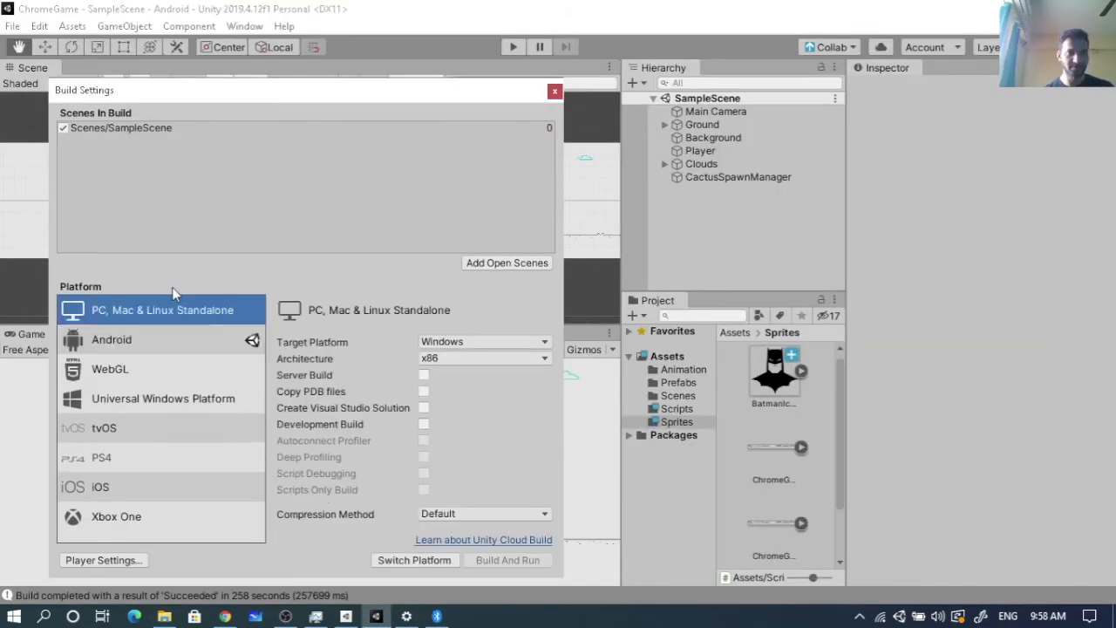
left_click(154, 341)
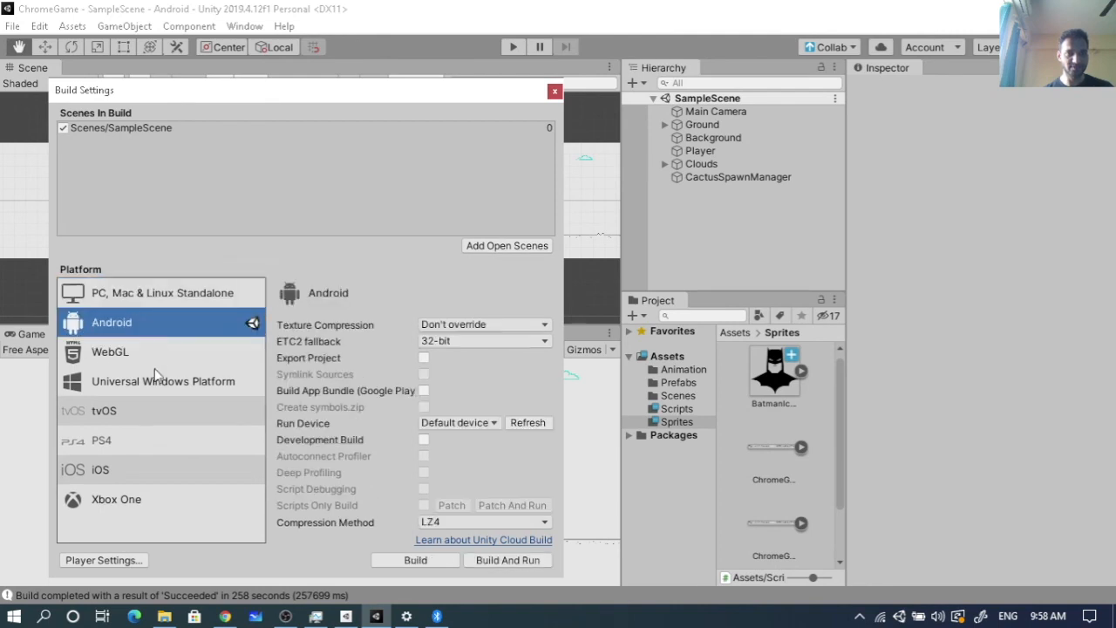
Open the Android Player settings and review the Resolution and Presentation section, including the Default Orientation choices and allowed auto-rotation orientations.
left_click(98, 563)
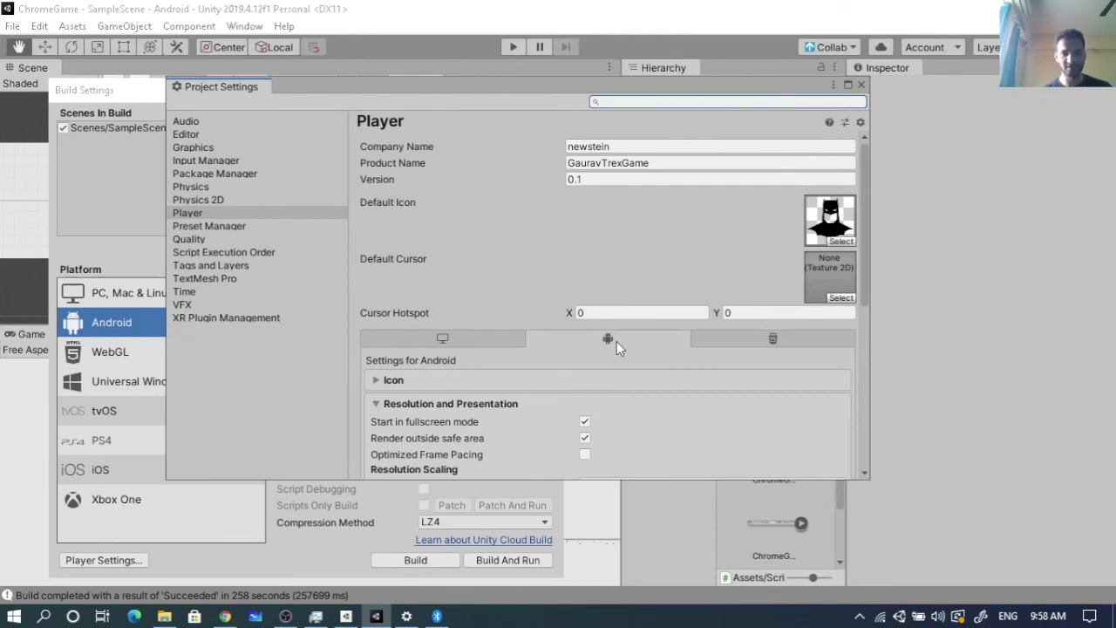
scroll(600, 392, "down", 3)
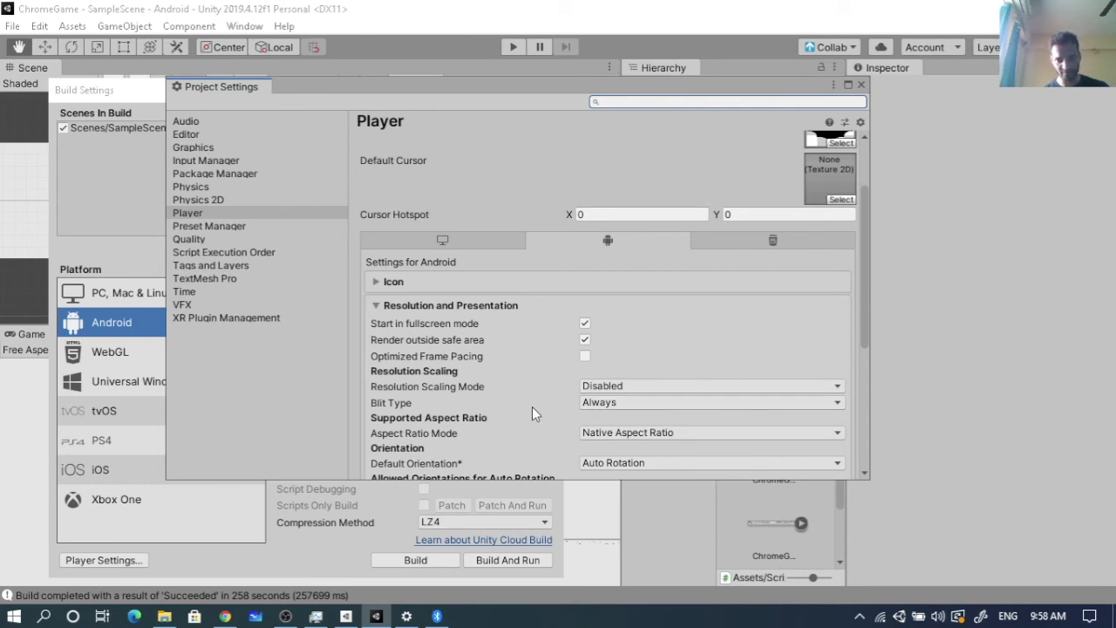
scroll(532, 411, "down", 3)
scroll(555, 357, "down", 3)
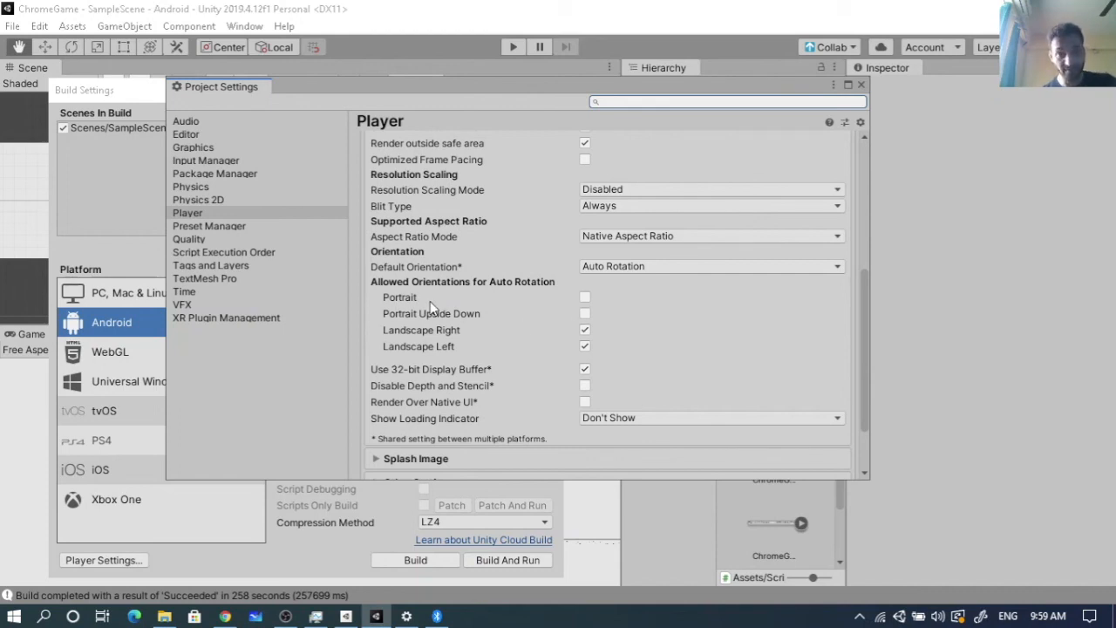
left_click(674, 266)
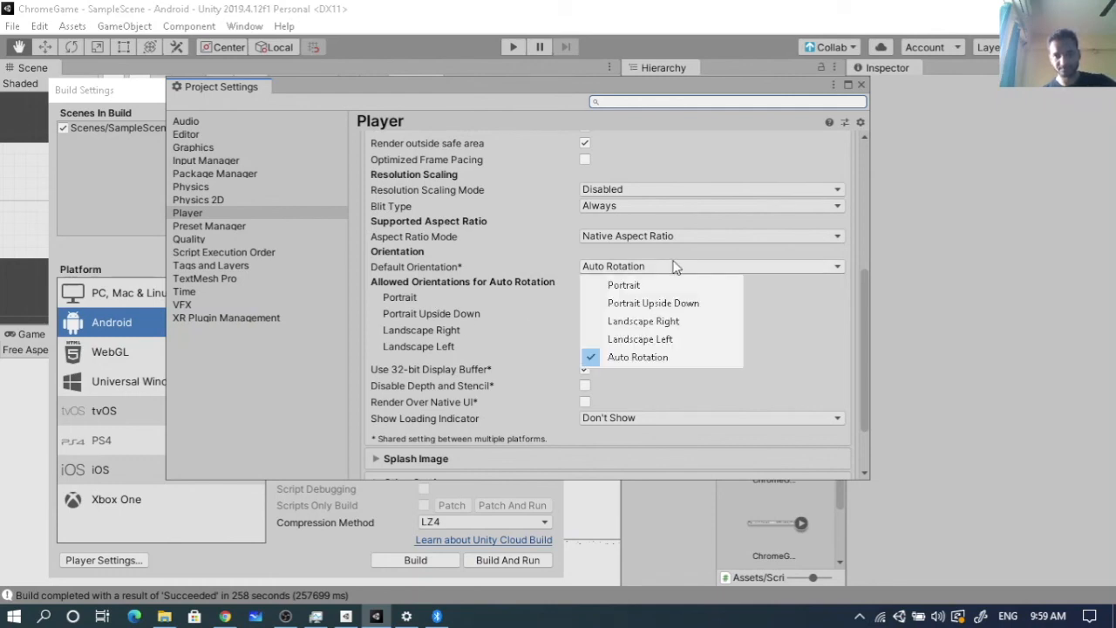
left_click(806, 316)
scroll(753, 340, "down", 3)
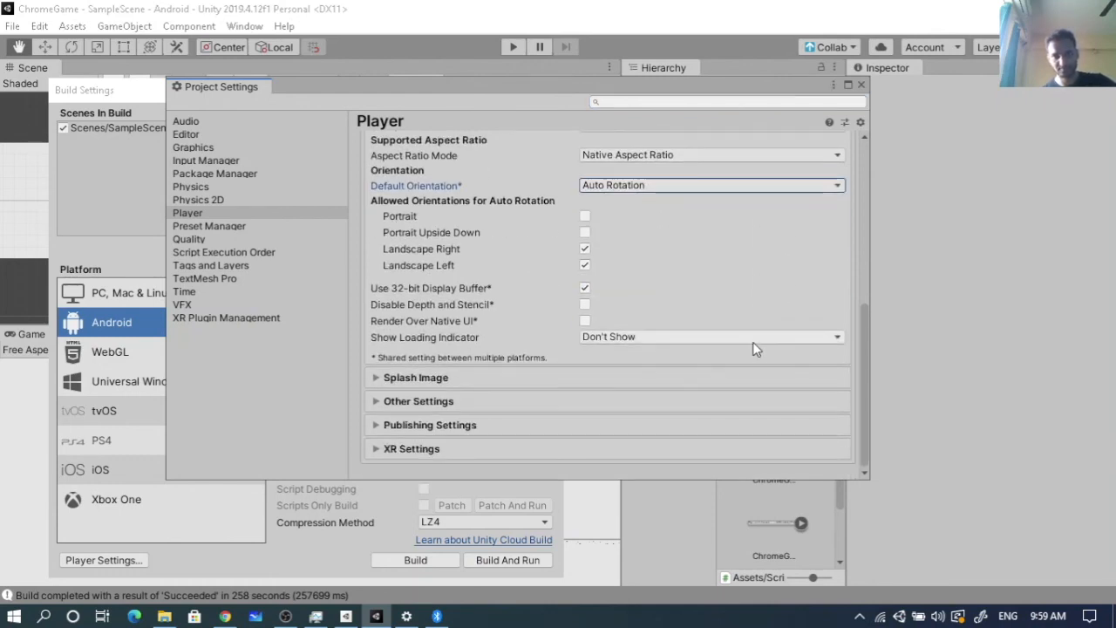
scroll(753, 343, "up", 5)
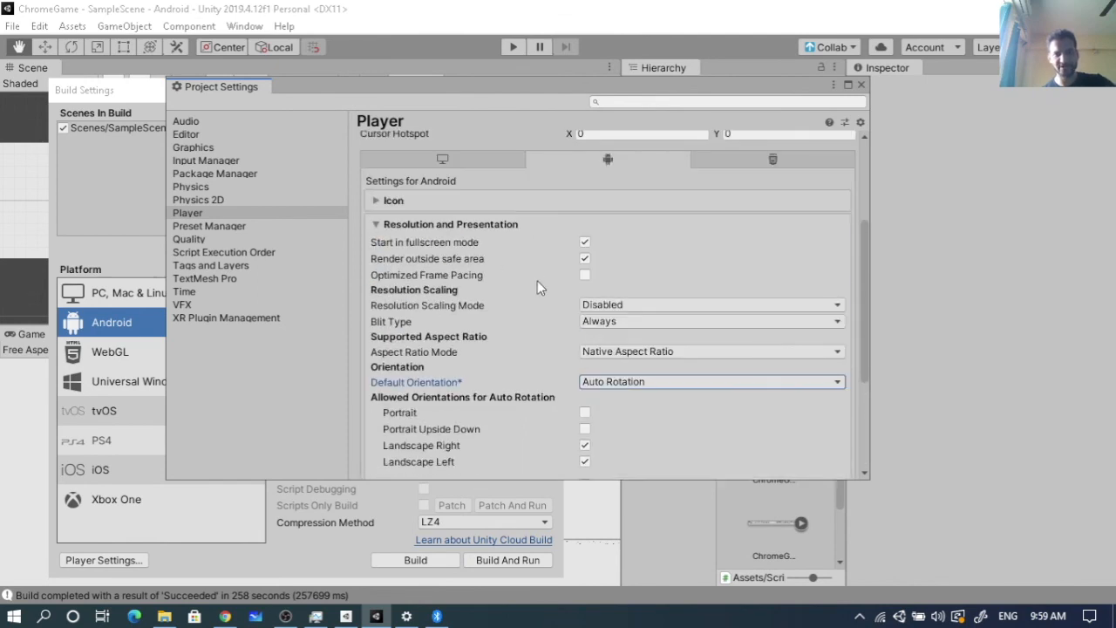
Examine the remaining Android Player settings, from the company and product name to the allowed orientations and collapsed sections.
scroll(548, 407, "down", 3)
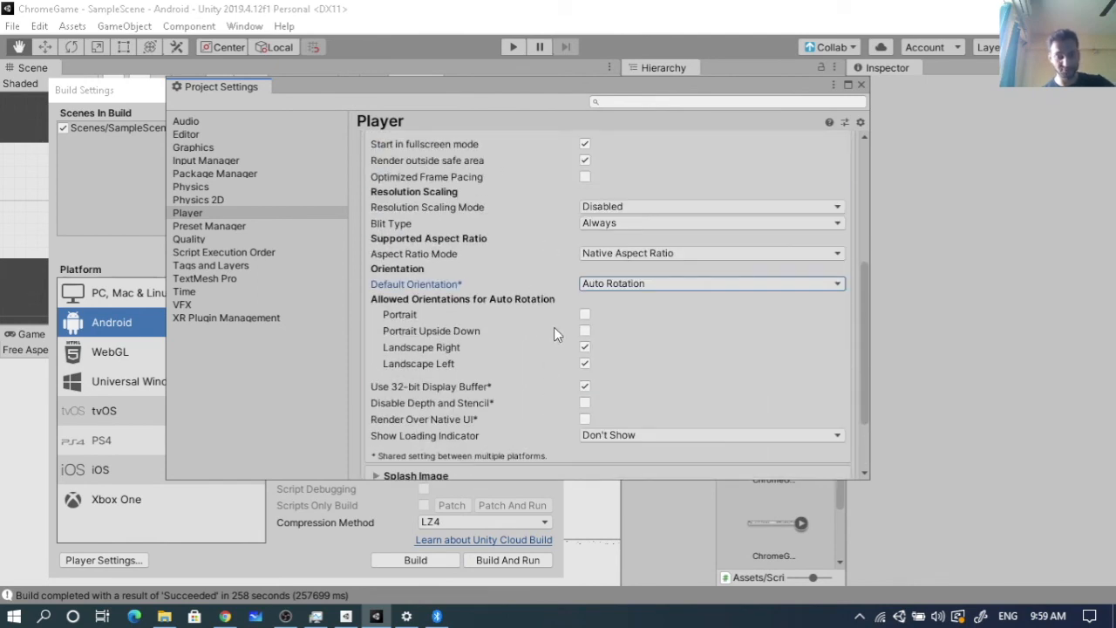
scroll(544, 350, "down", 3)
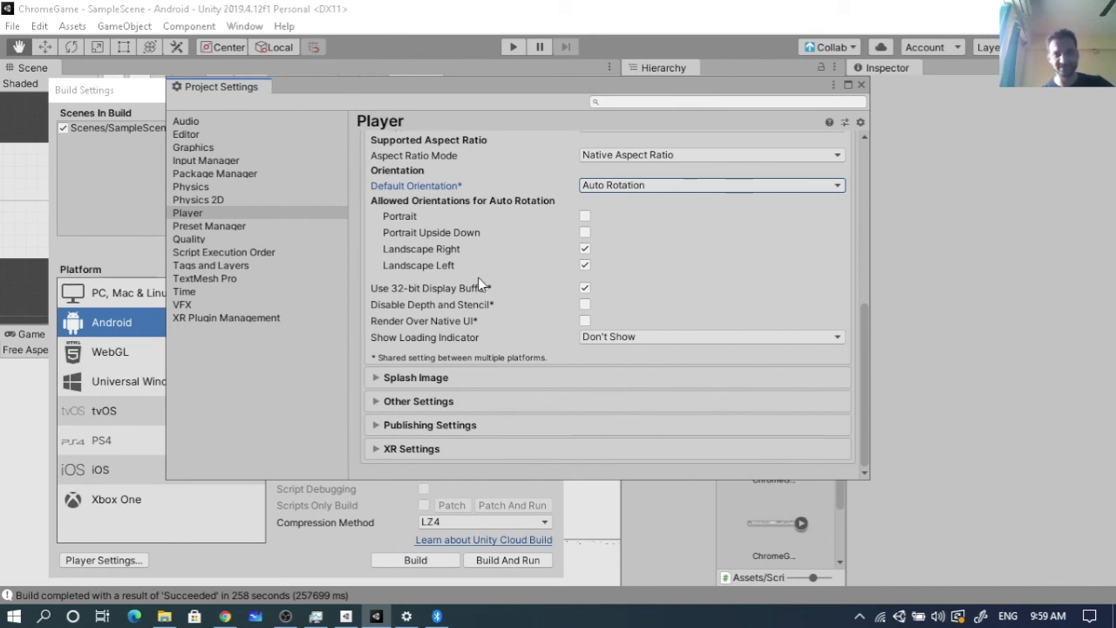
scroll(530, 285, "up", 3)
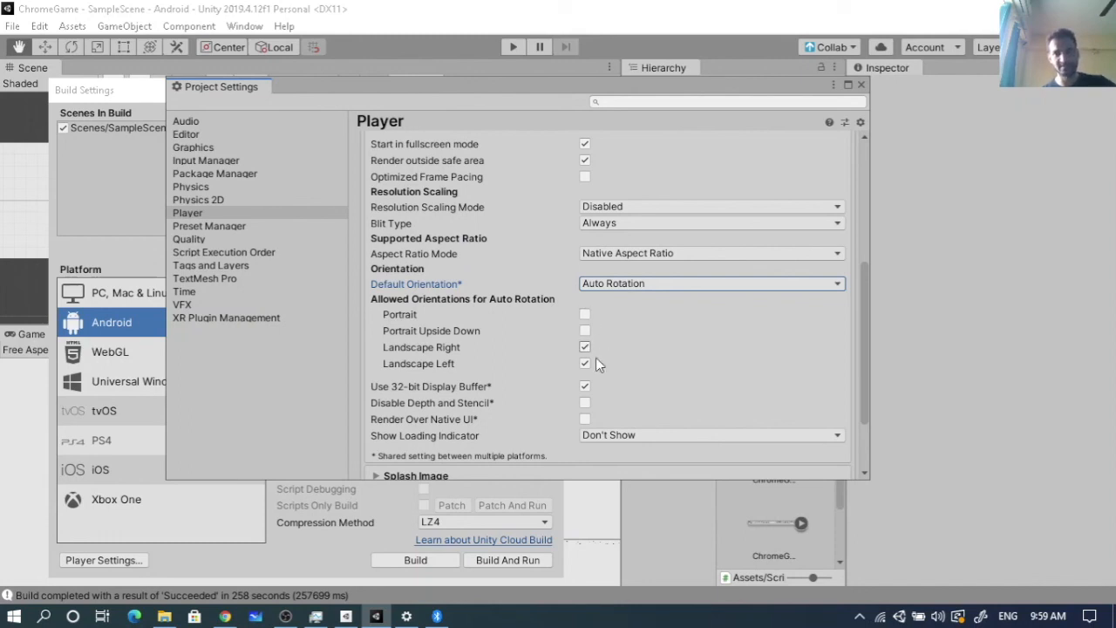
scroll(629, 338, "up", 8)
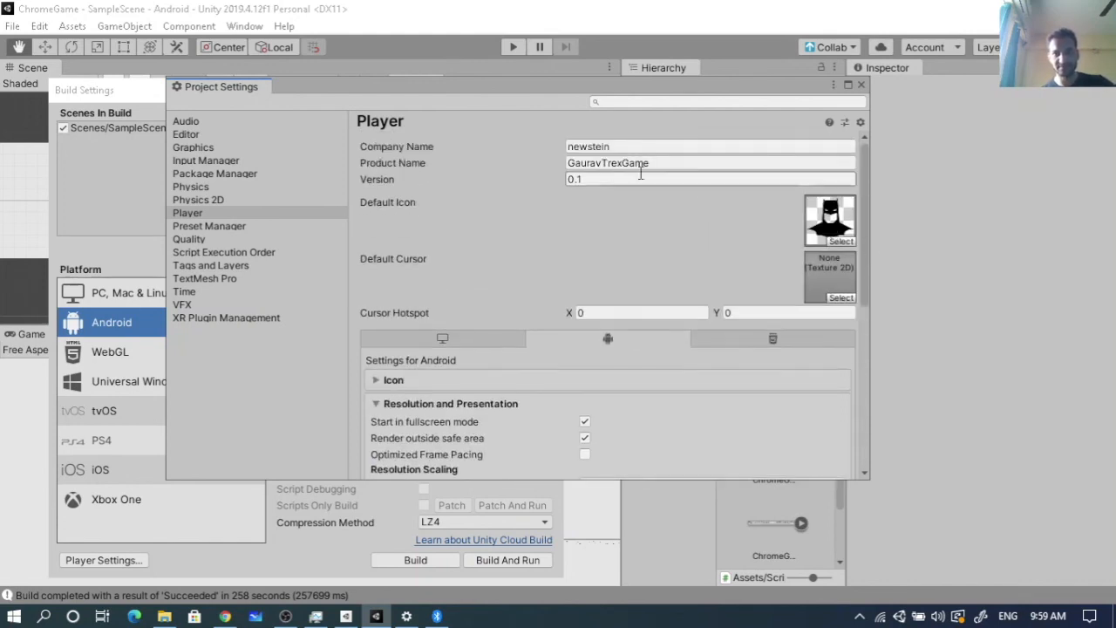
scroll(652, 447, "down", 3)
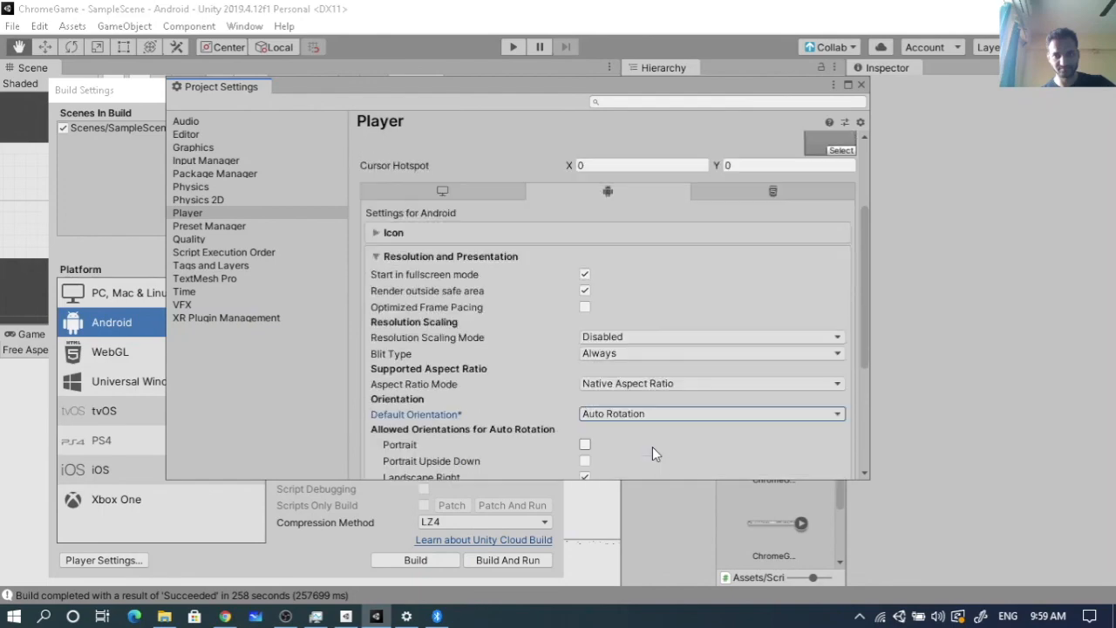
scroll(652, 446, "down", 5)
scroll(652, 446, "up", 3)
scroll(652, 452, "up", 3)
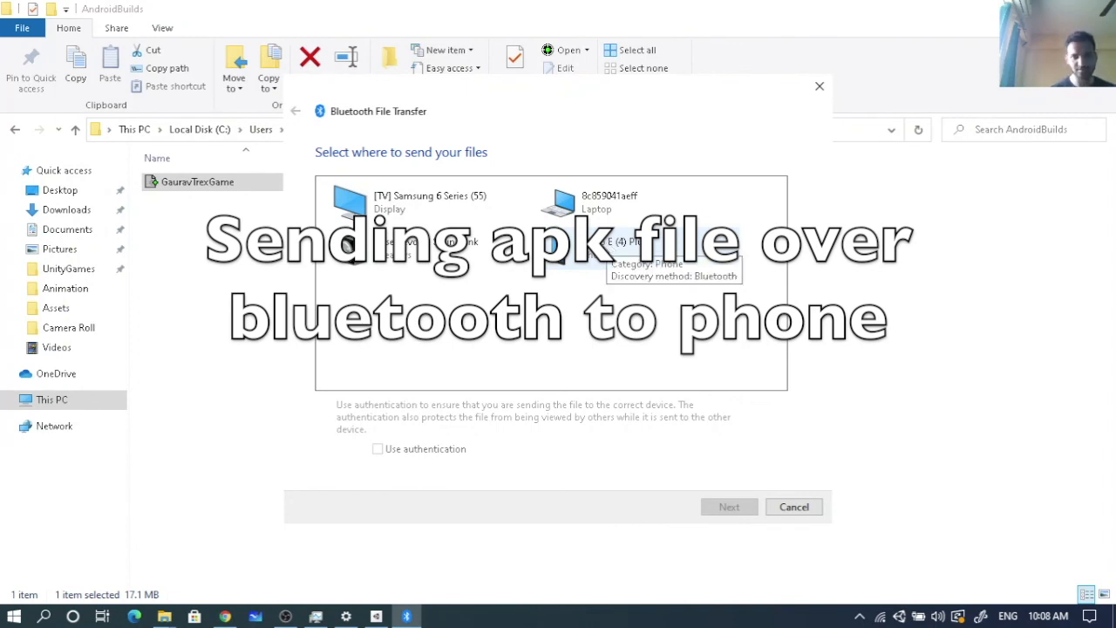
Send the built game APK from the AndroidBuilds folder to the paired phone over Bluetooth and finish the transfer.
left_click(610, 247)
left_click(731, 508)
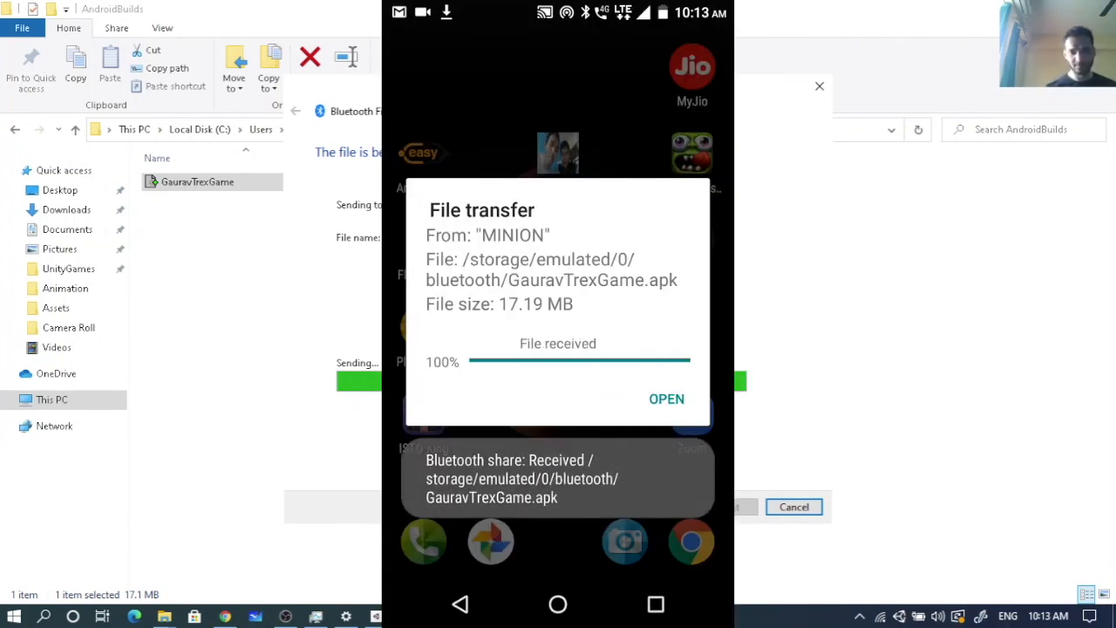
key("alt+Tab")
key("alt+Tab")
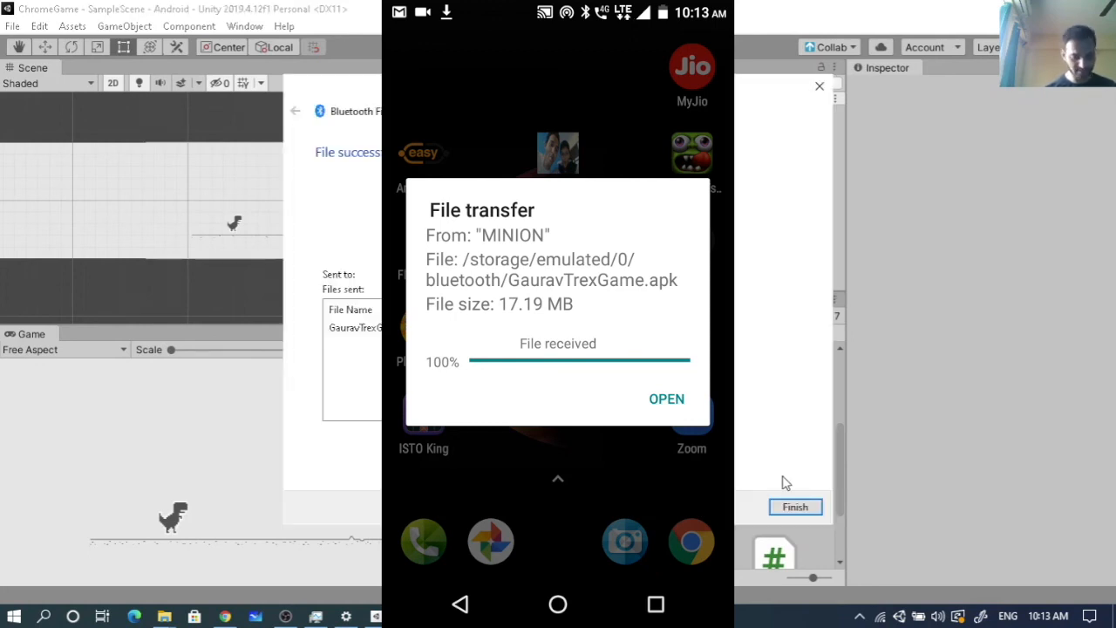
left_click(797, 508)
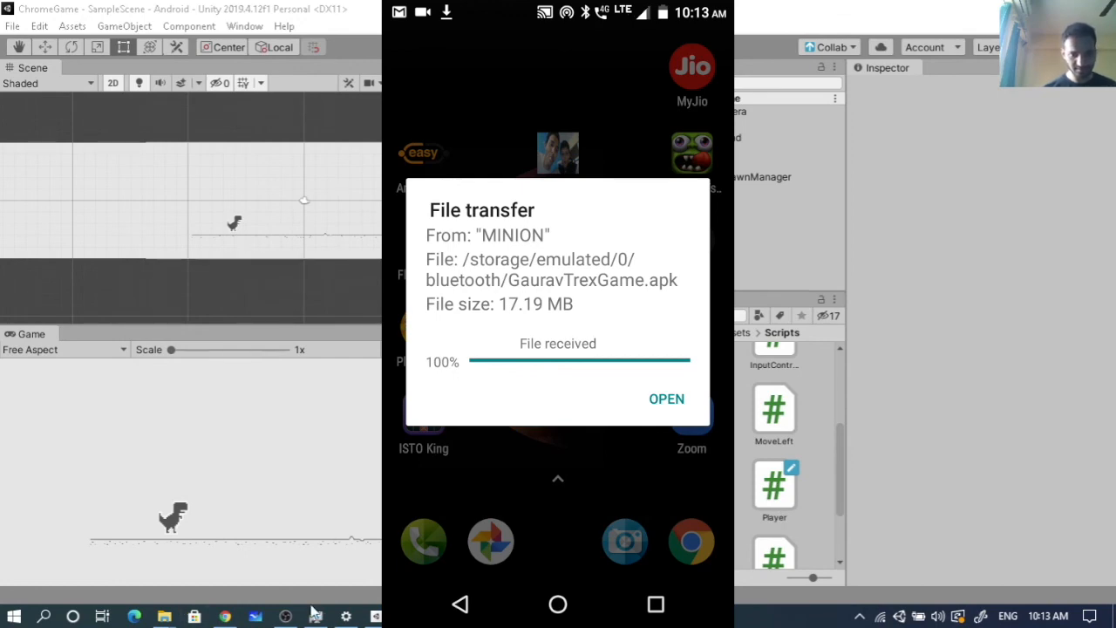
Install the received game APK on the Android phone and close the installer.
left_click(283, 615)
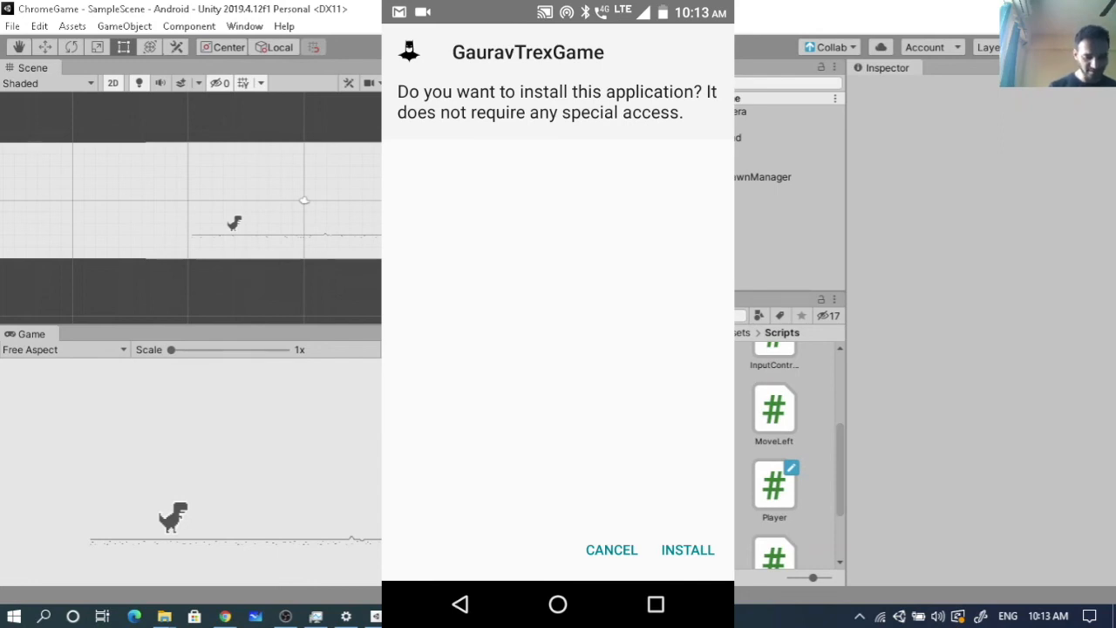
left_click(687, 550)
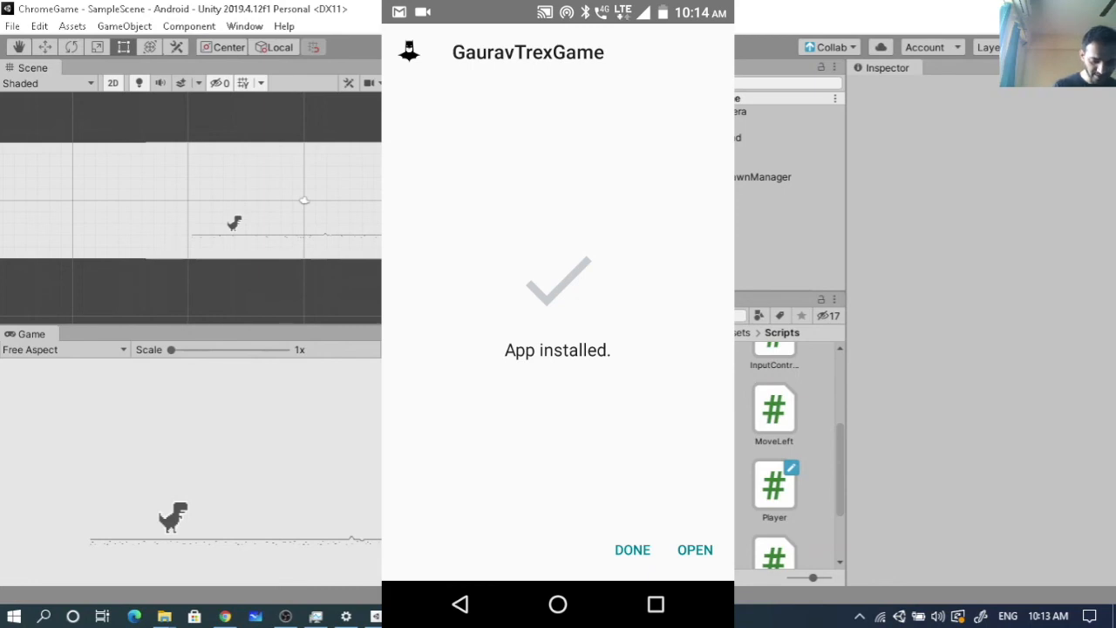
left_click(632, 549)
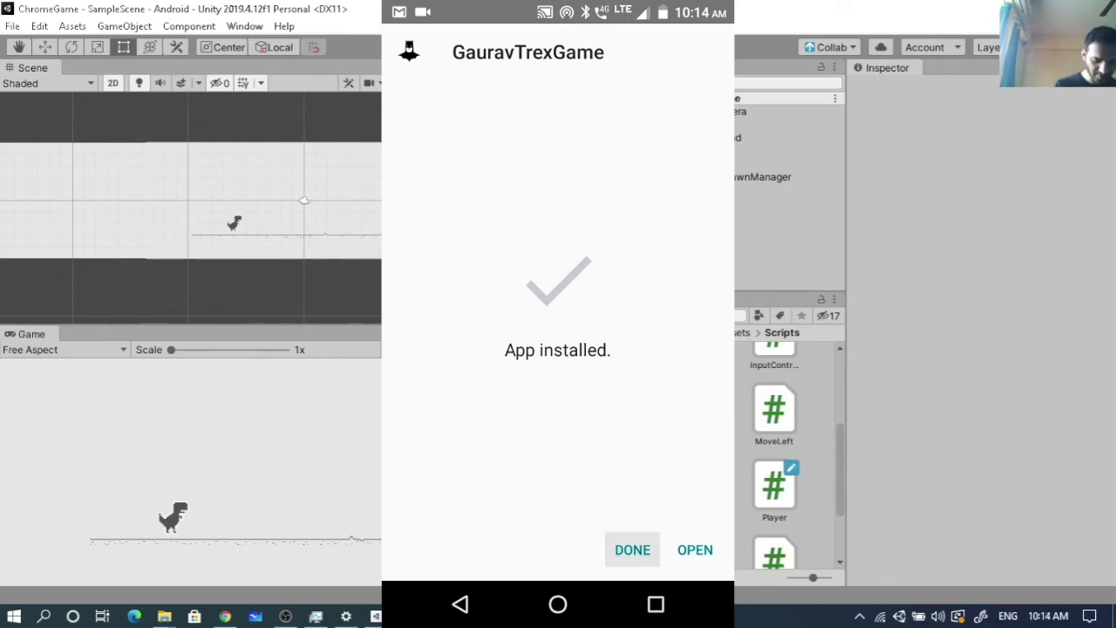
Browse the phone's app list for the newly installed game and return to the home screen.
left_click_drag(558, 479, 558, 182)
scroll(558, 348, "down", 2)
scroll(558, 349, "down", 3)
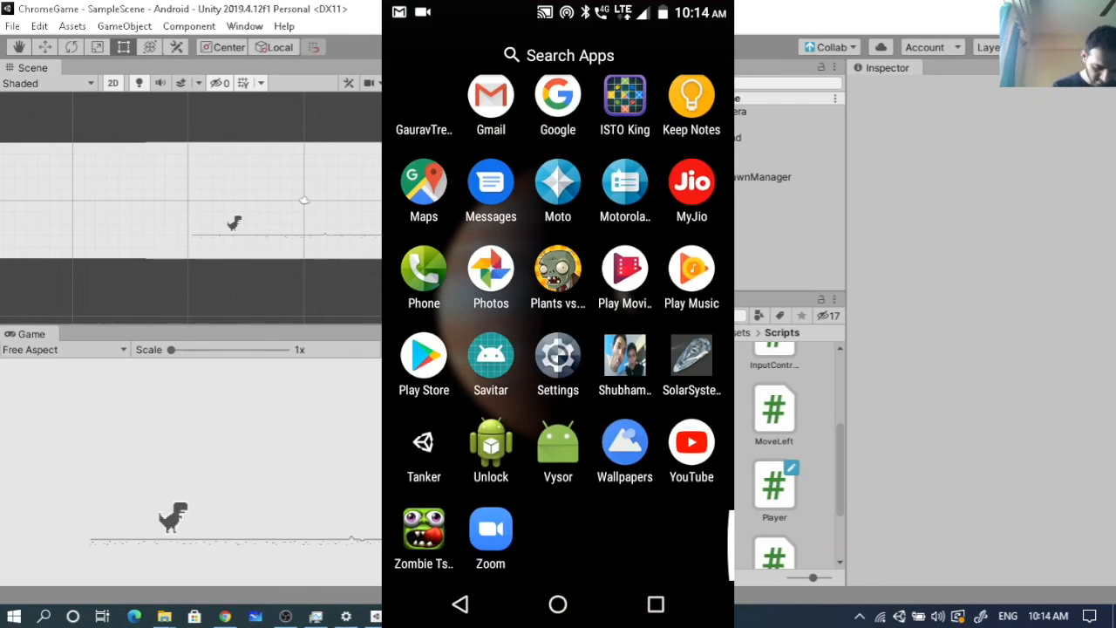
scroll(557, 349, "up", 5)
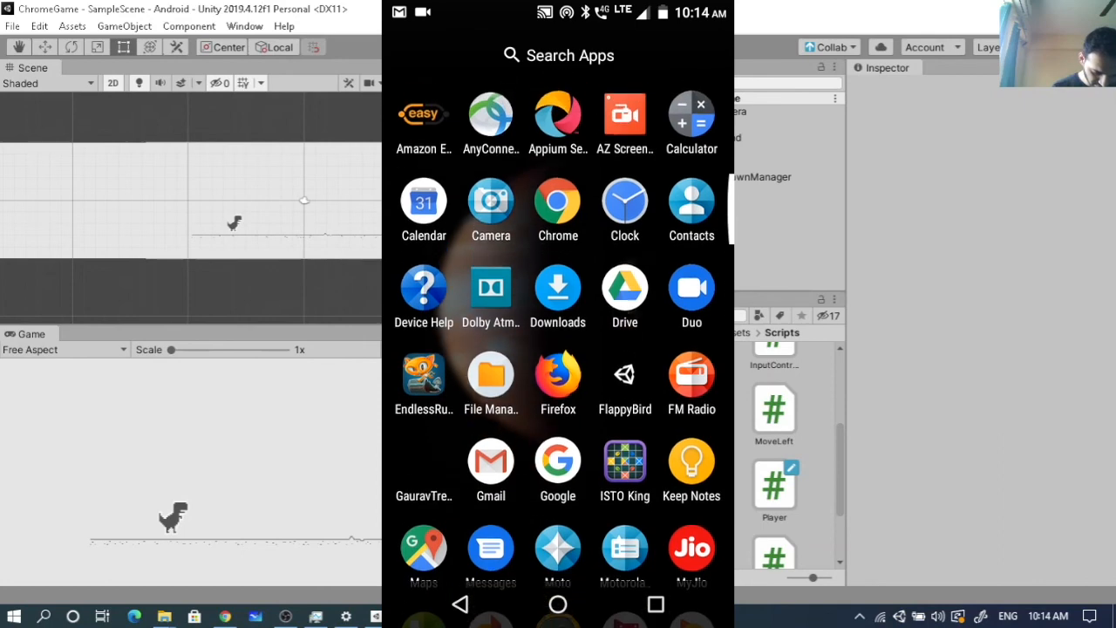
scroll(558, 349, "down", 1)
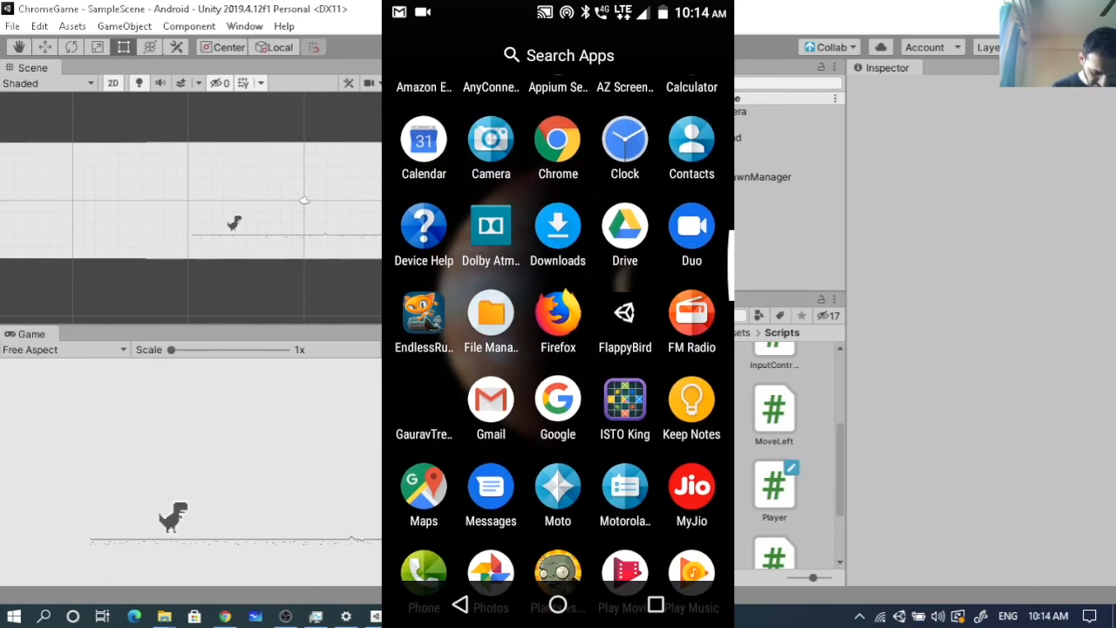
scroll(558, 349, "down", 2)
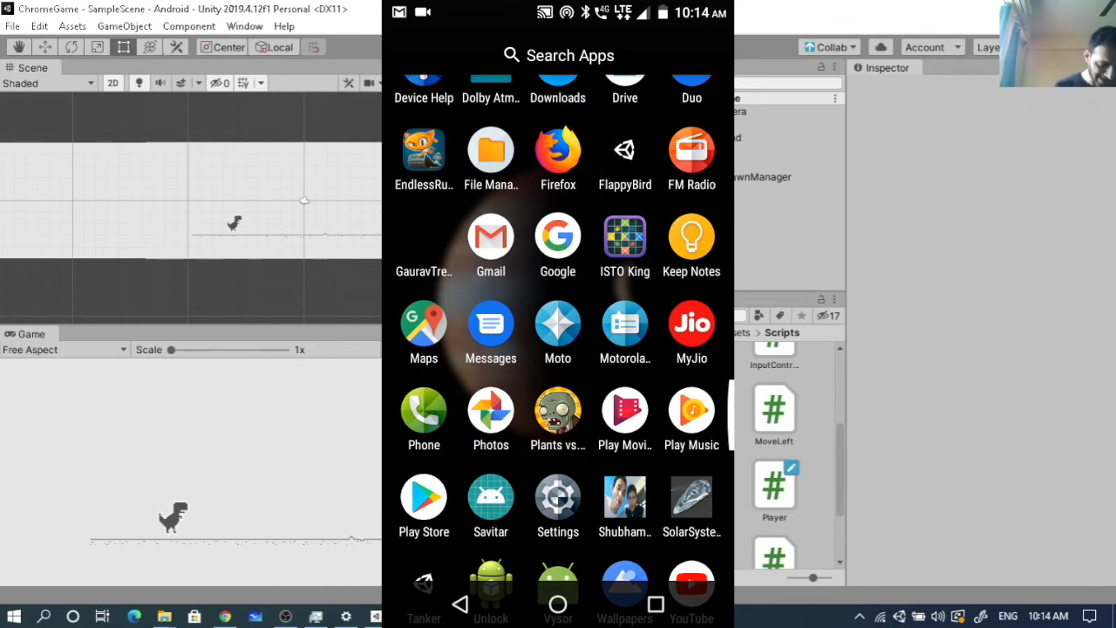
scroll(557, 348, "up", 1)
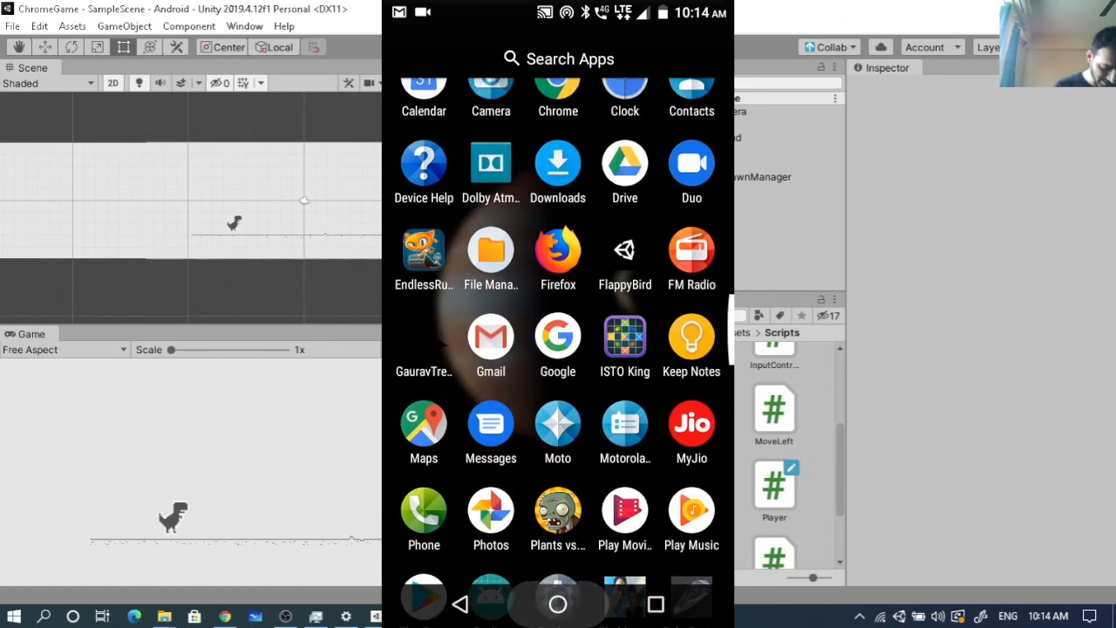
left_click(558, 603)
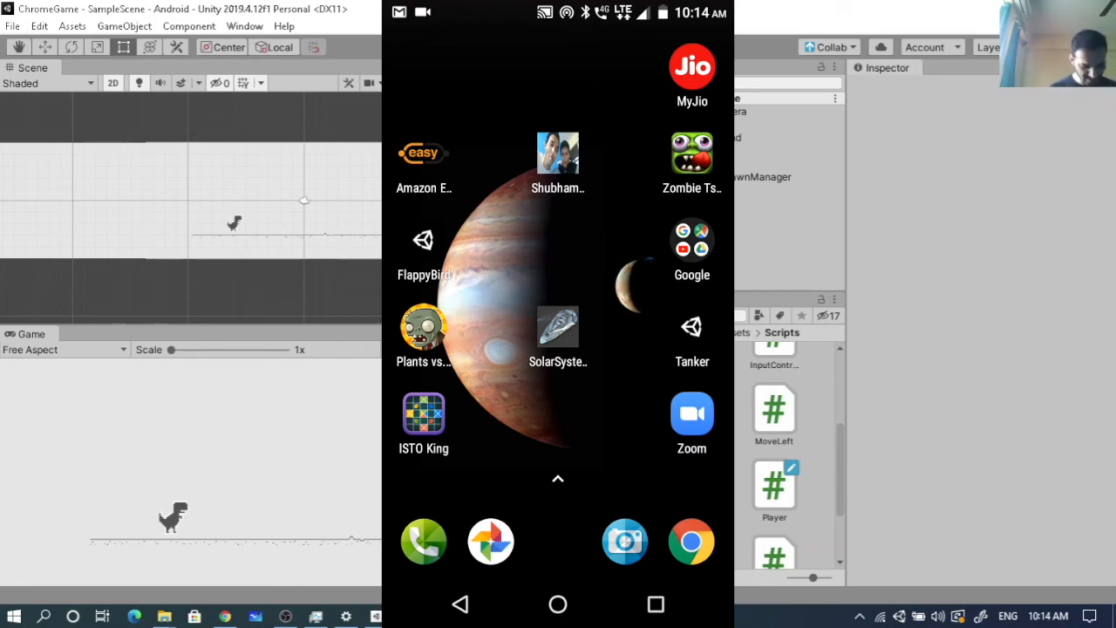
Place the installed game's icon from the app list on the phone's home screen and launch the game.
left_click_drag(558, 477, 558, 257)
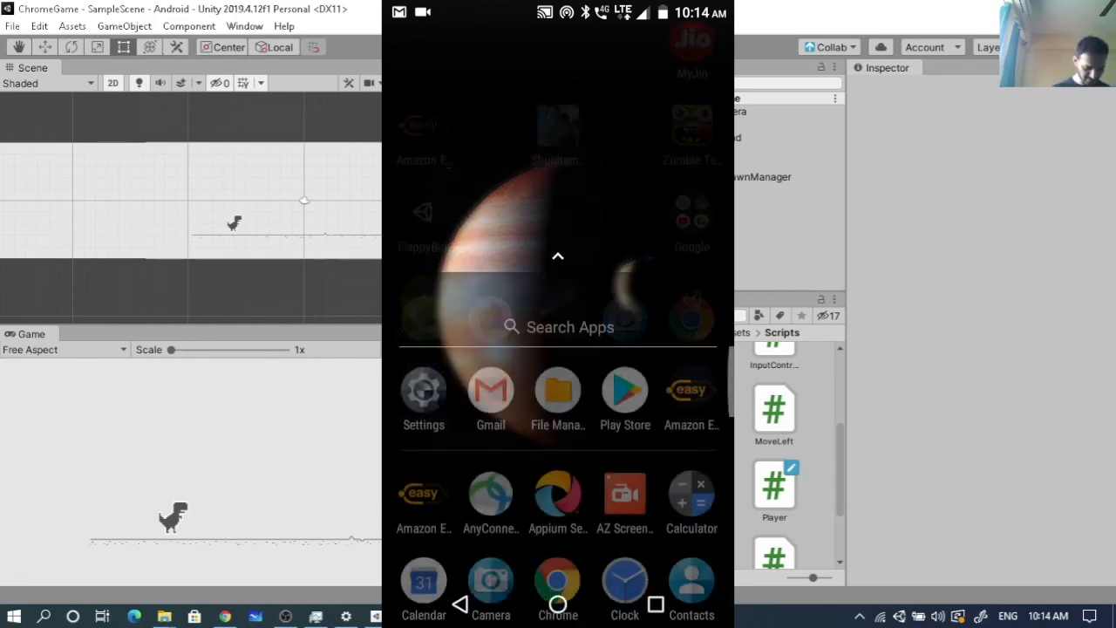
scroll(558, 349, "down", 2)
scroll(558, 349, "up", 1)
left_click_drag(424, 467, 506, 272)
left_click(459, 605)
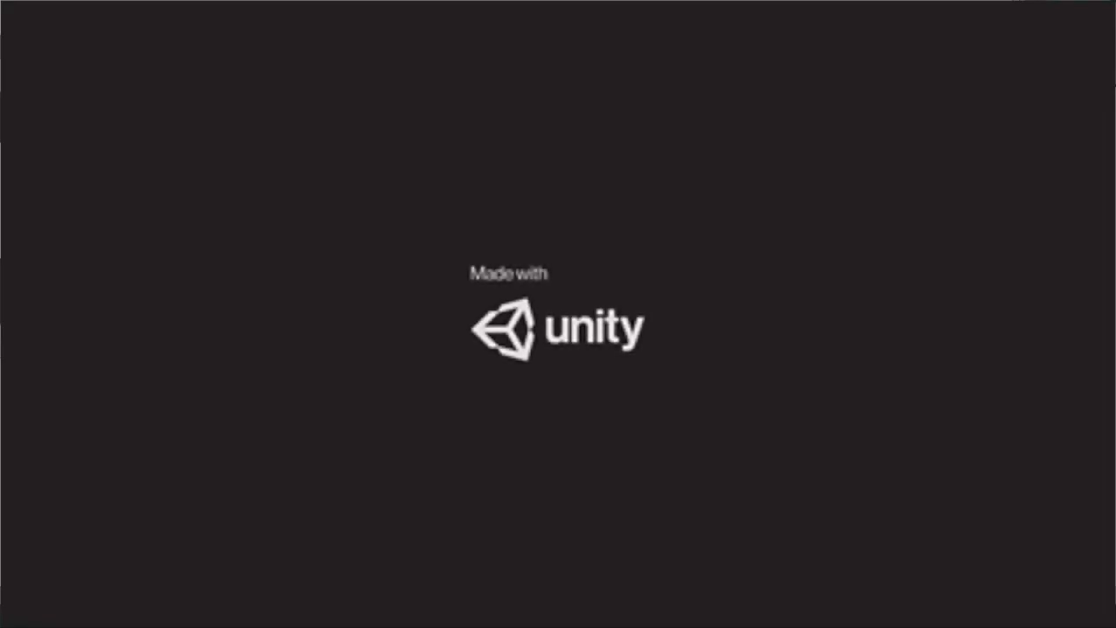
Test the installed game on the phone by making the dinosaur jump over the cacti, and leave it for the recent apps overview.
key("space")
key("space")
key("space")
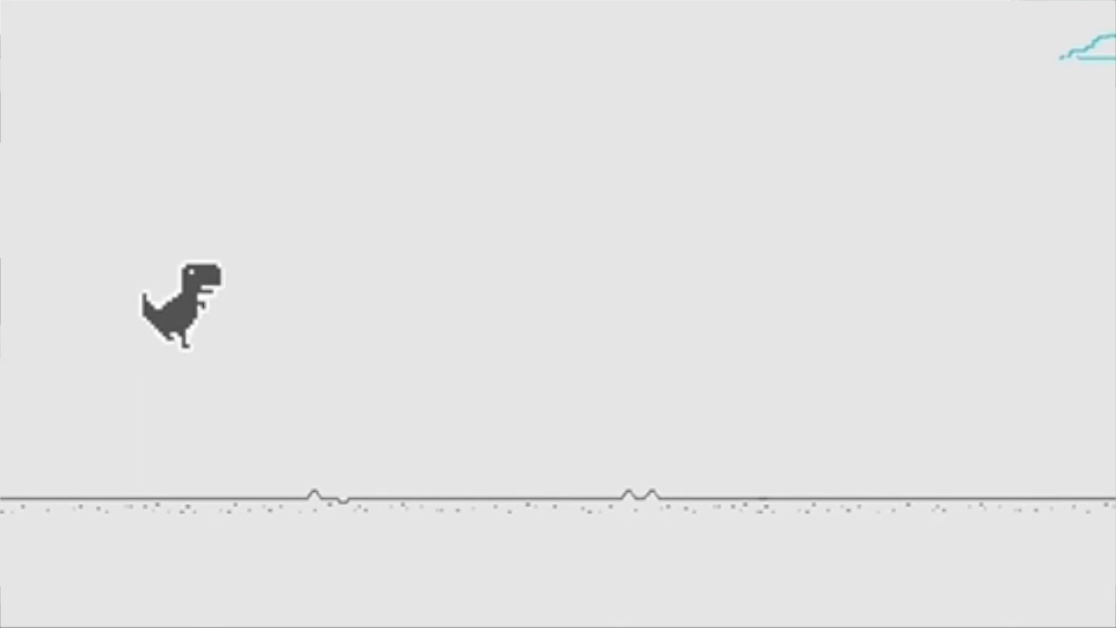
key("space")
key("space")
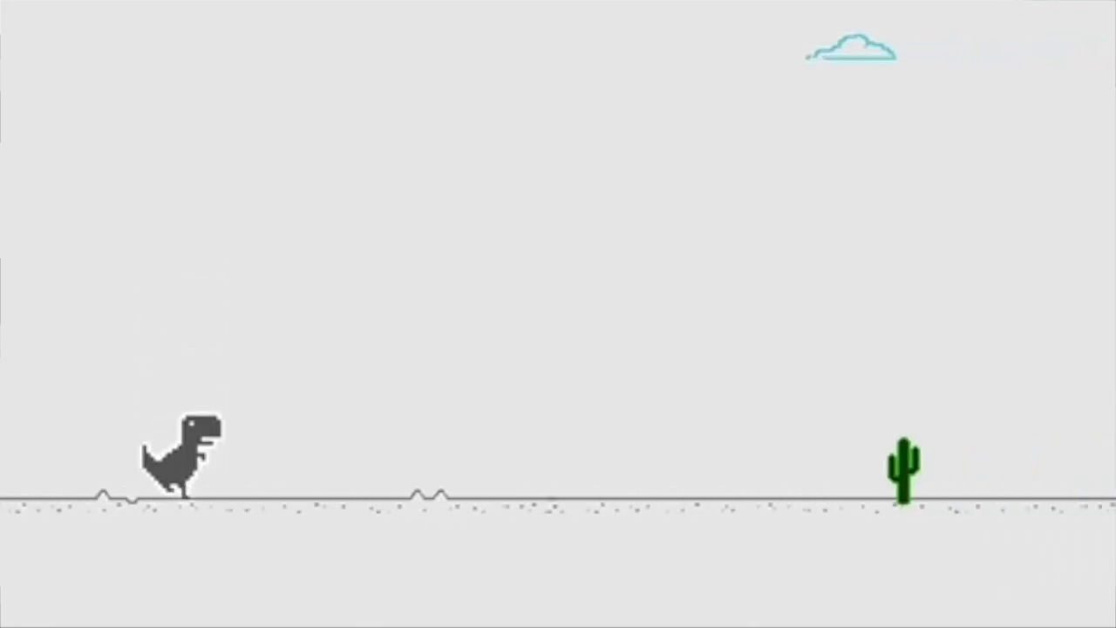
key("space")
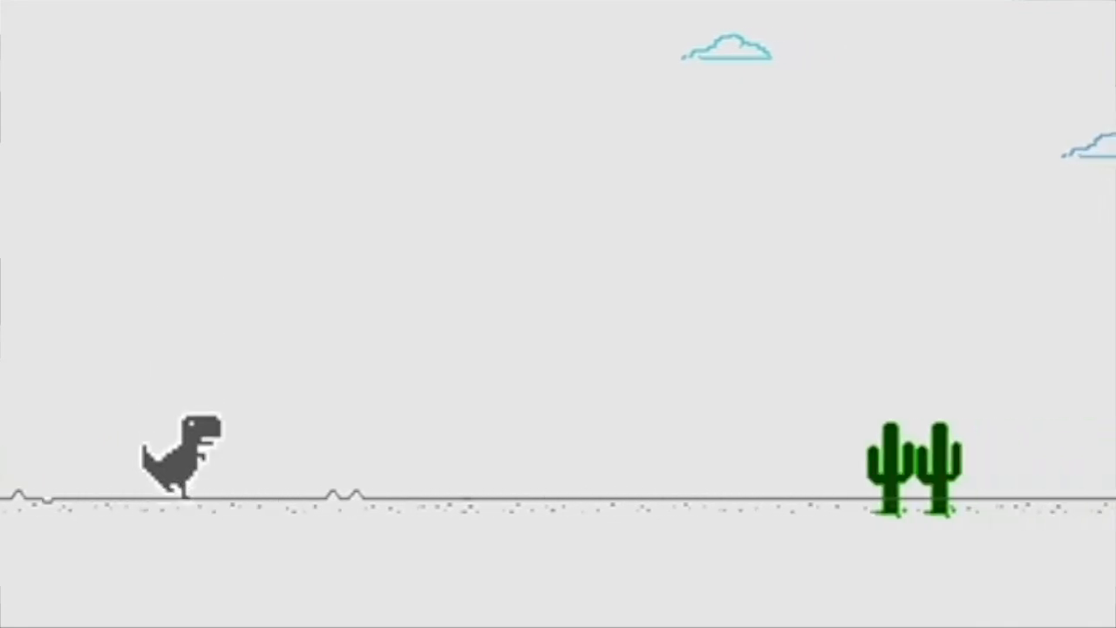
key("space")
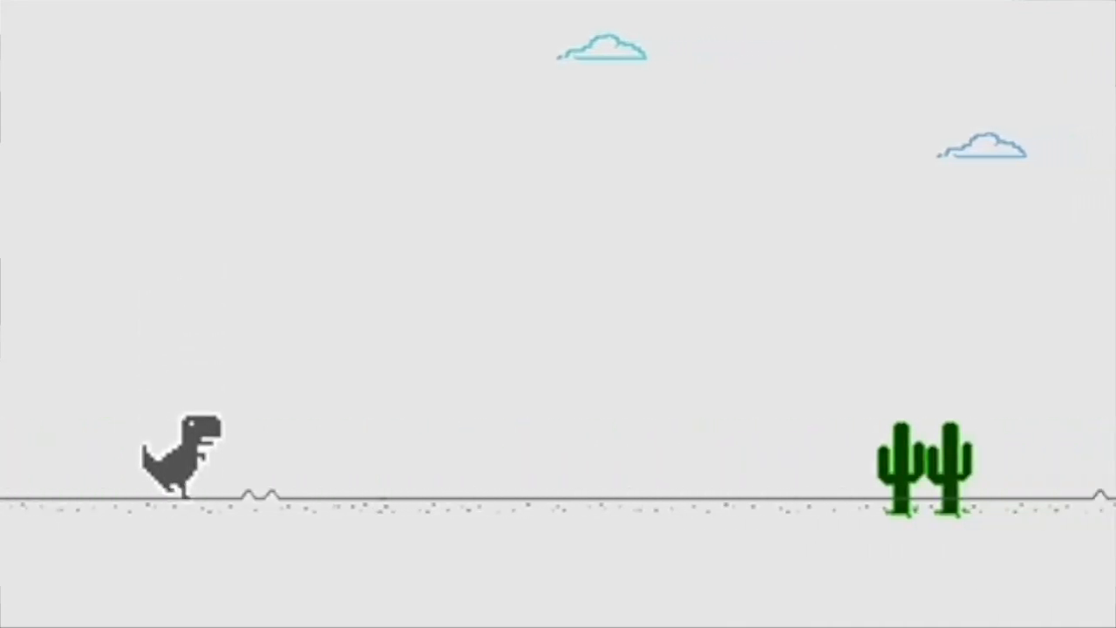
key("space")
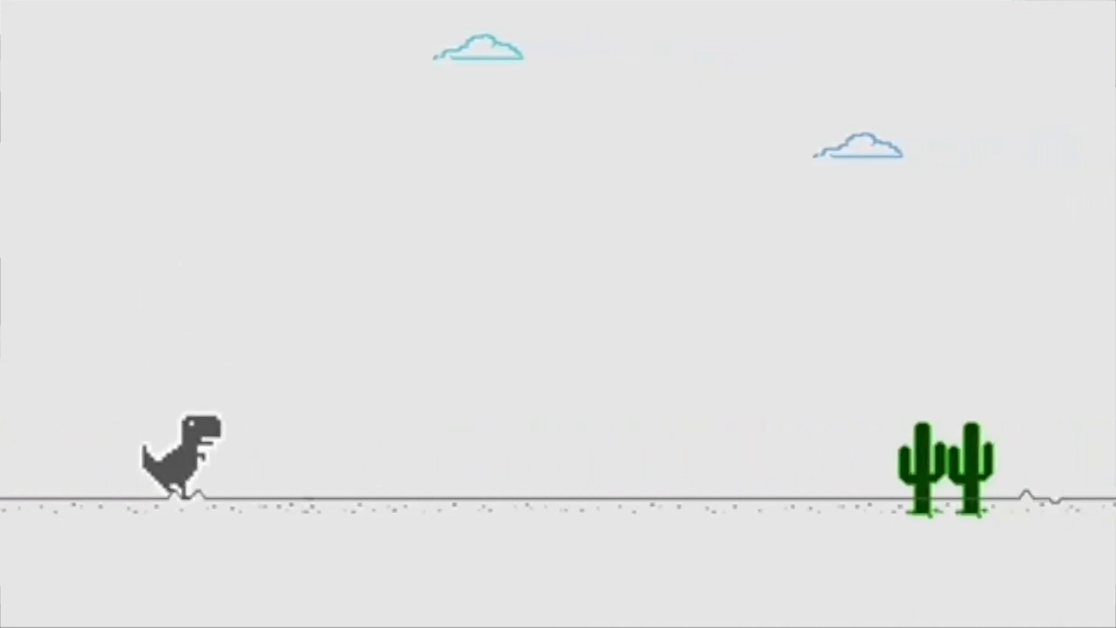
key("space")
key("space")
key("space")
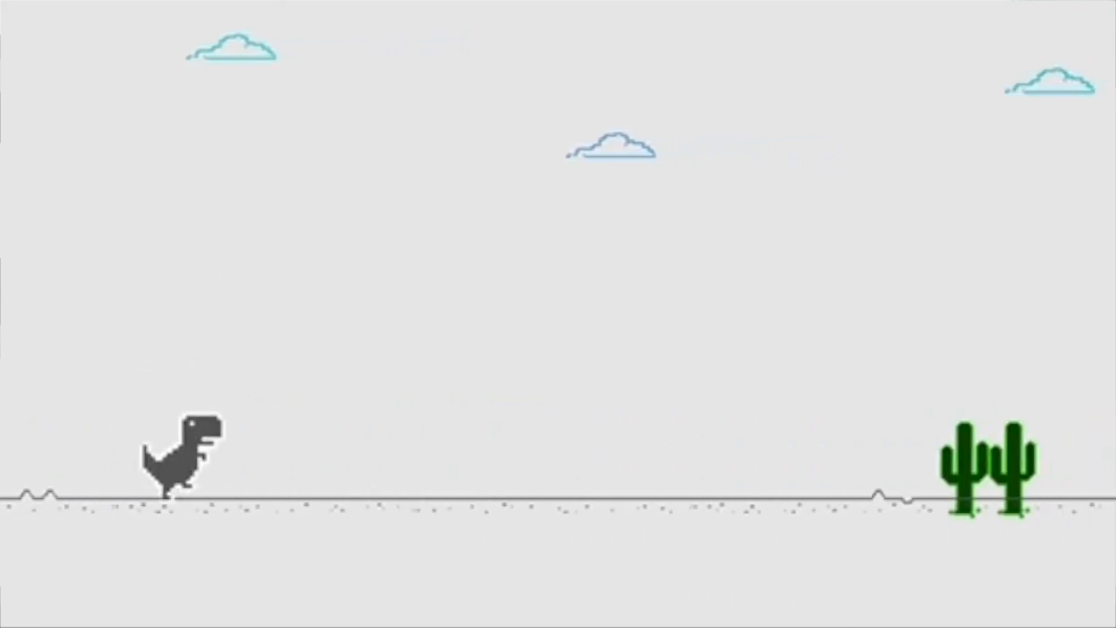
key("space")
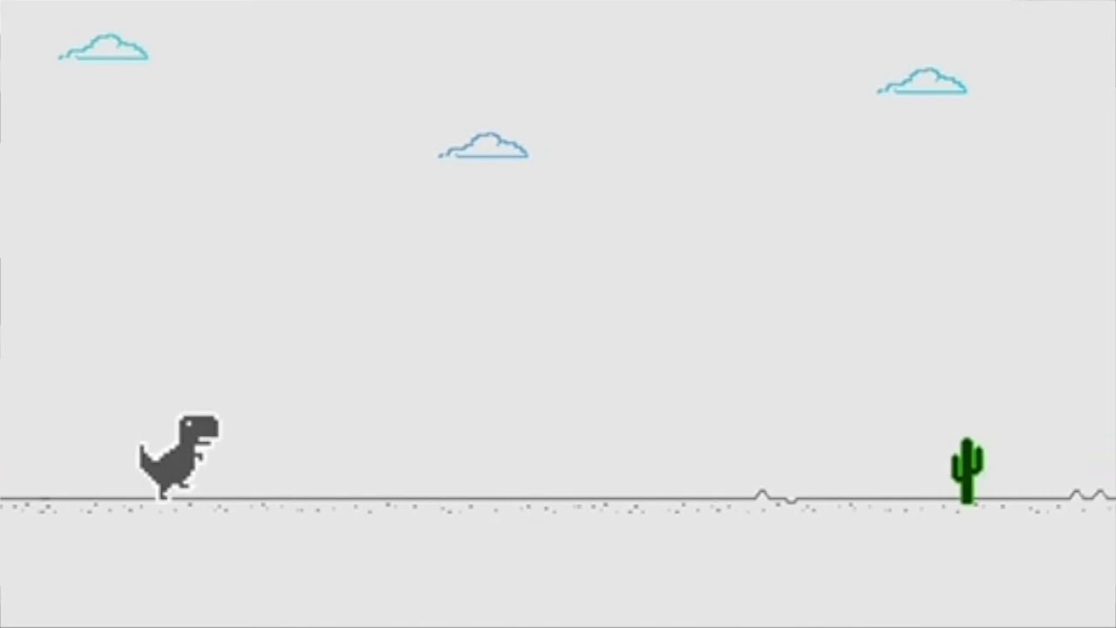
key("space")
key("space")
key("space")
key("space")
key("space")
key("space")
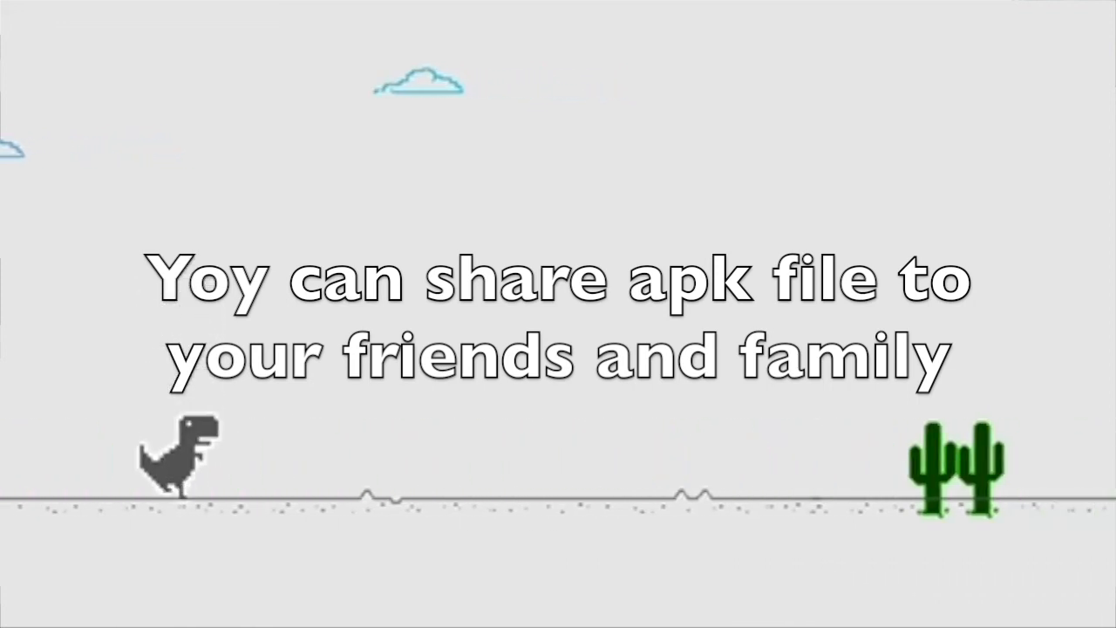
key("space")
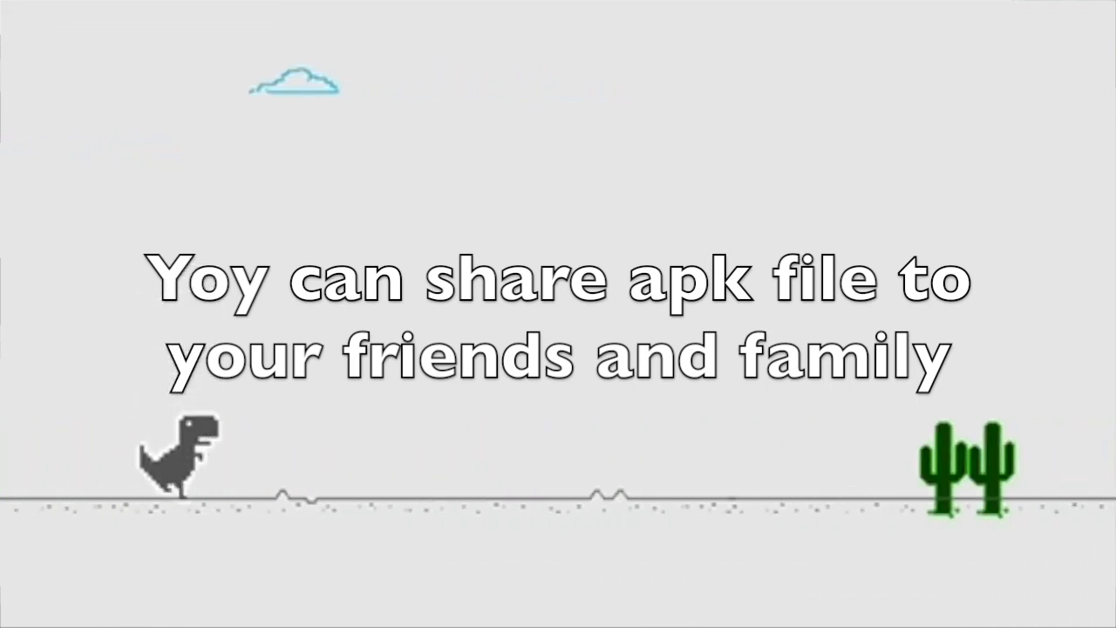
key("space")
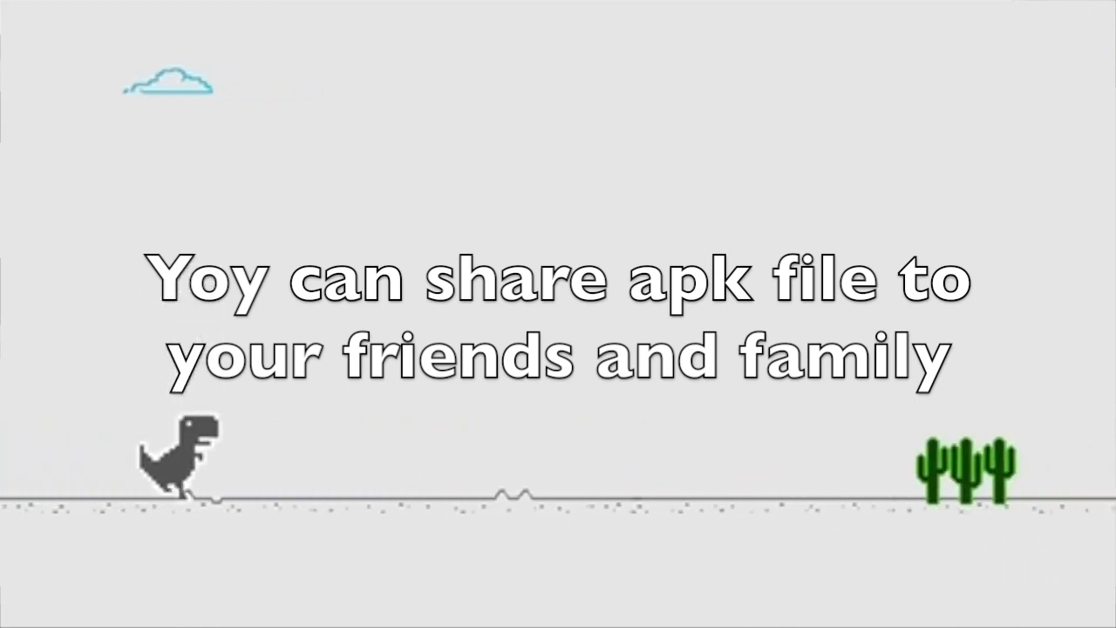
key("space")
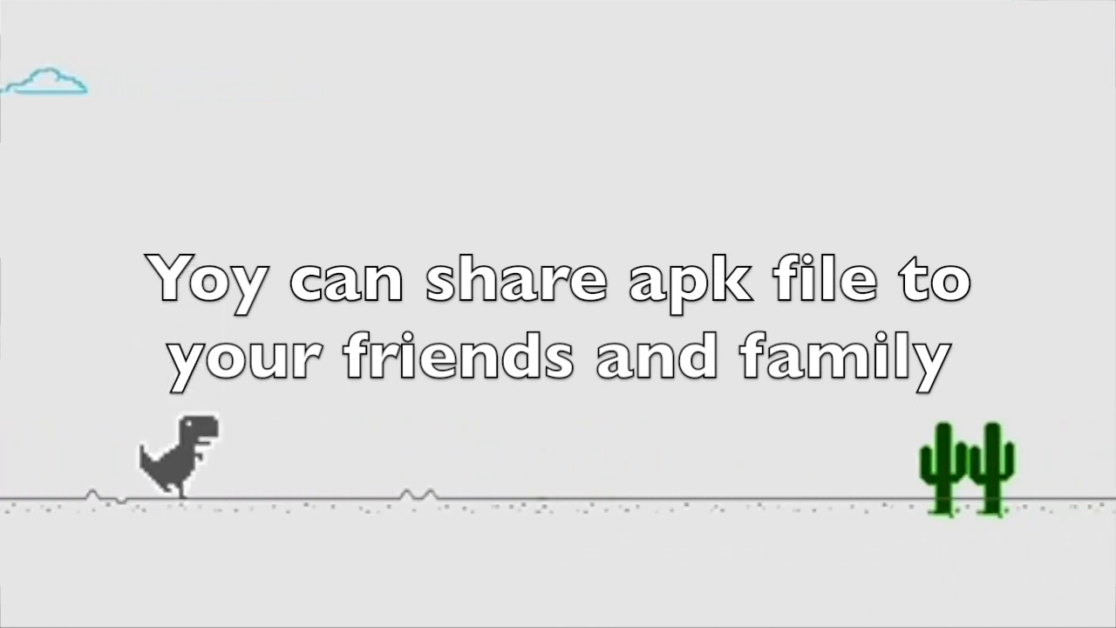
key("space")
left_click(1073, 139)
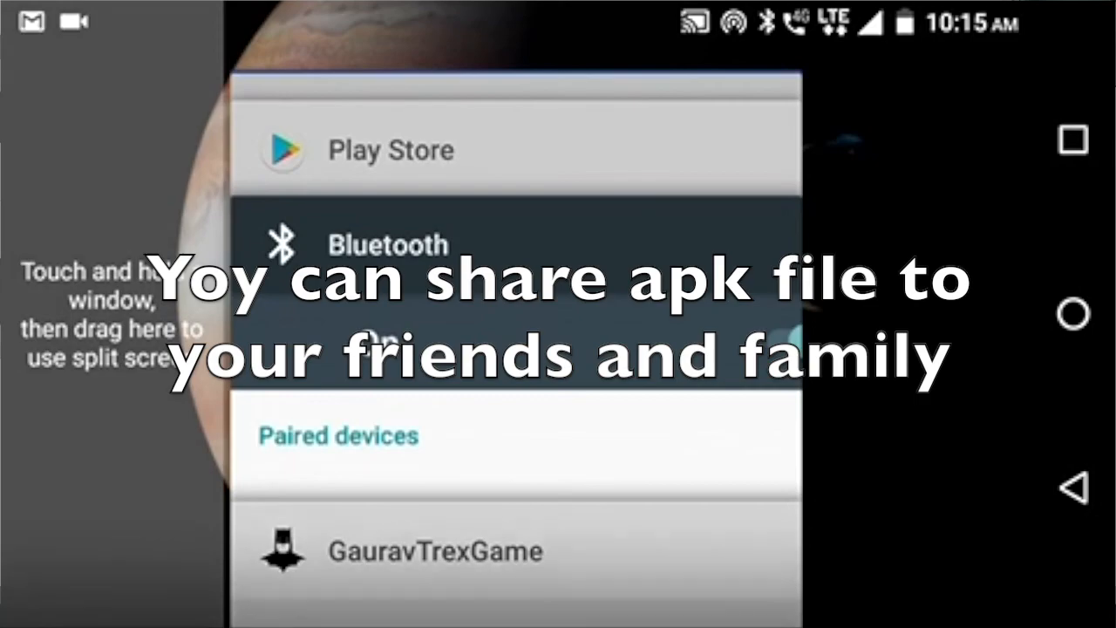